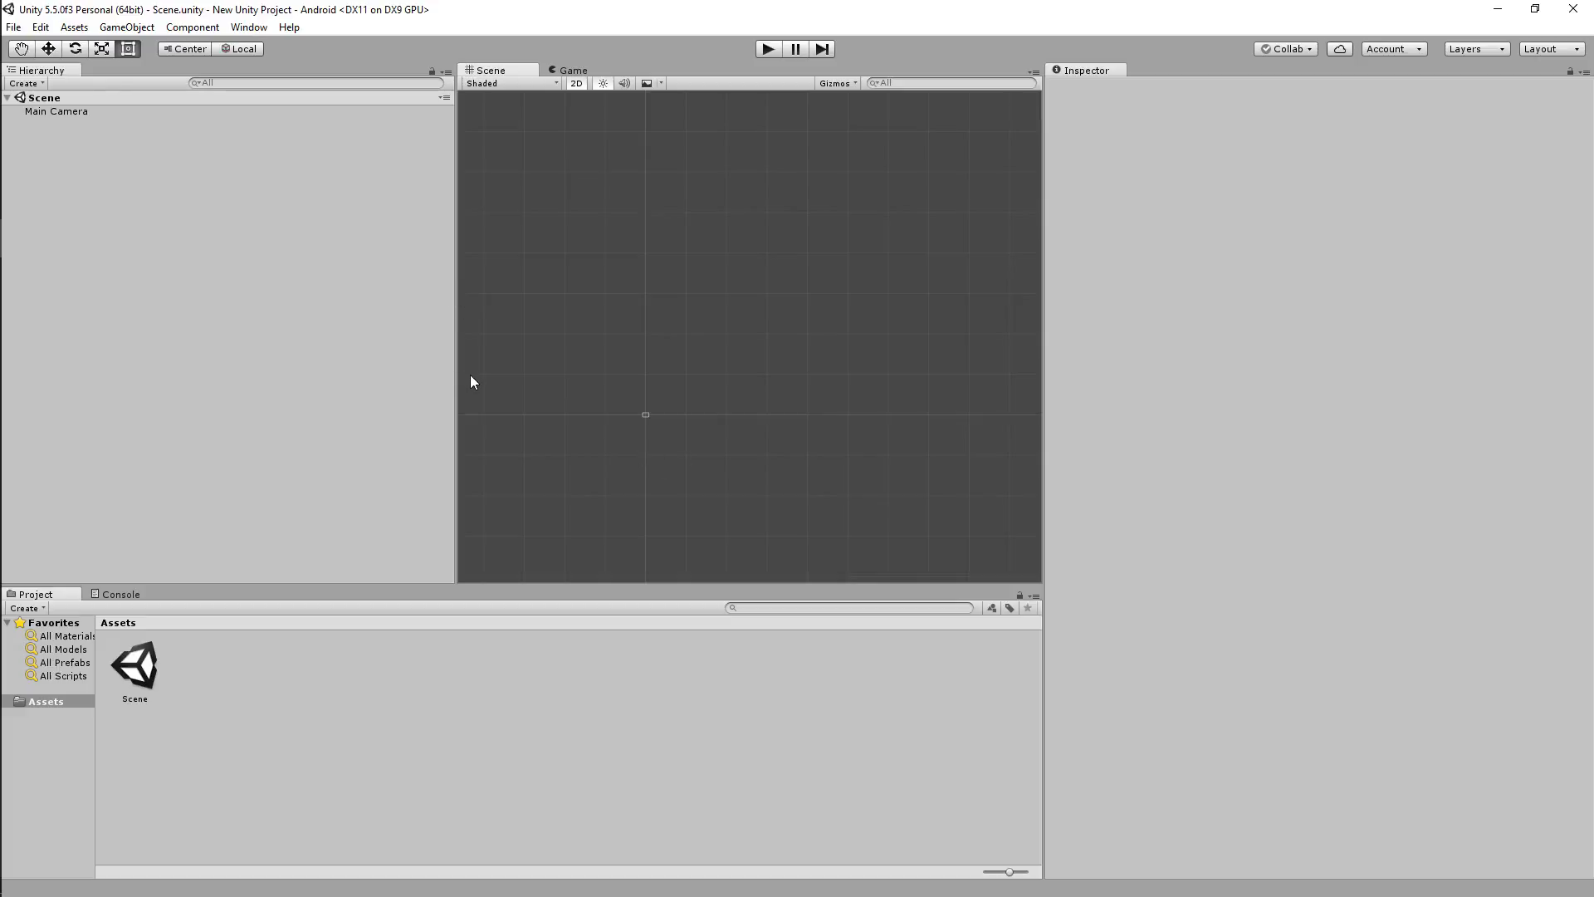
pyautogui.scroll(1, 629, 447)
pyautogui.click(572, 70)
pyautogui.click(520, 70)
pyautogui.click(573, 71)
pyautogui.click(491, 70)
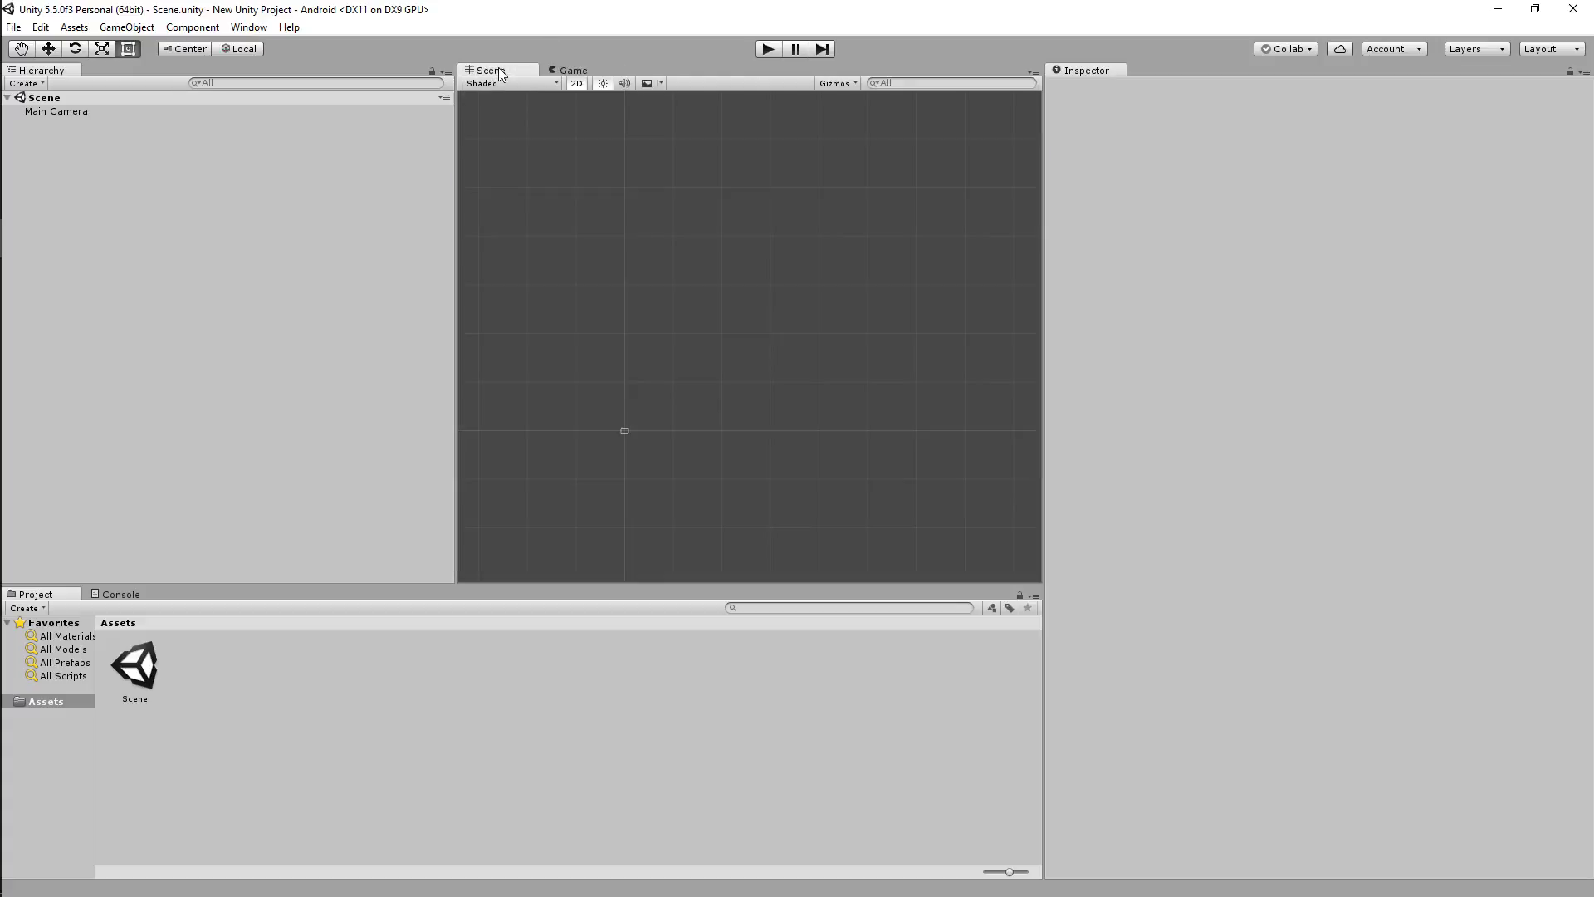
# - Preview the Game view in Free Aspect and 16:10 Portrait, and return it to 3:2 Landscape
pyautogui.click(575, 70)
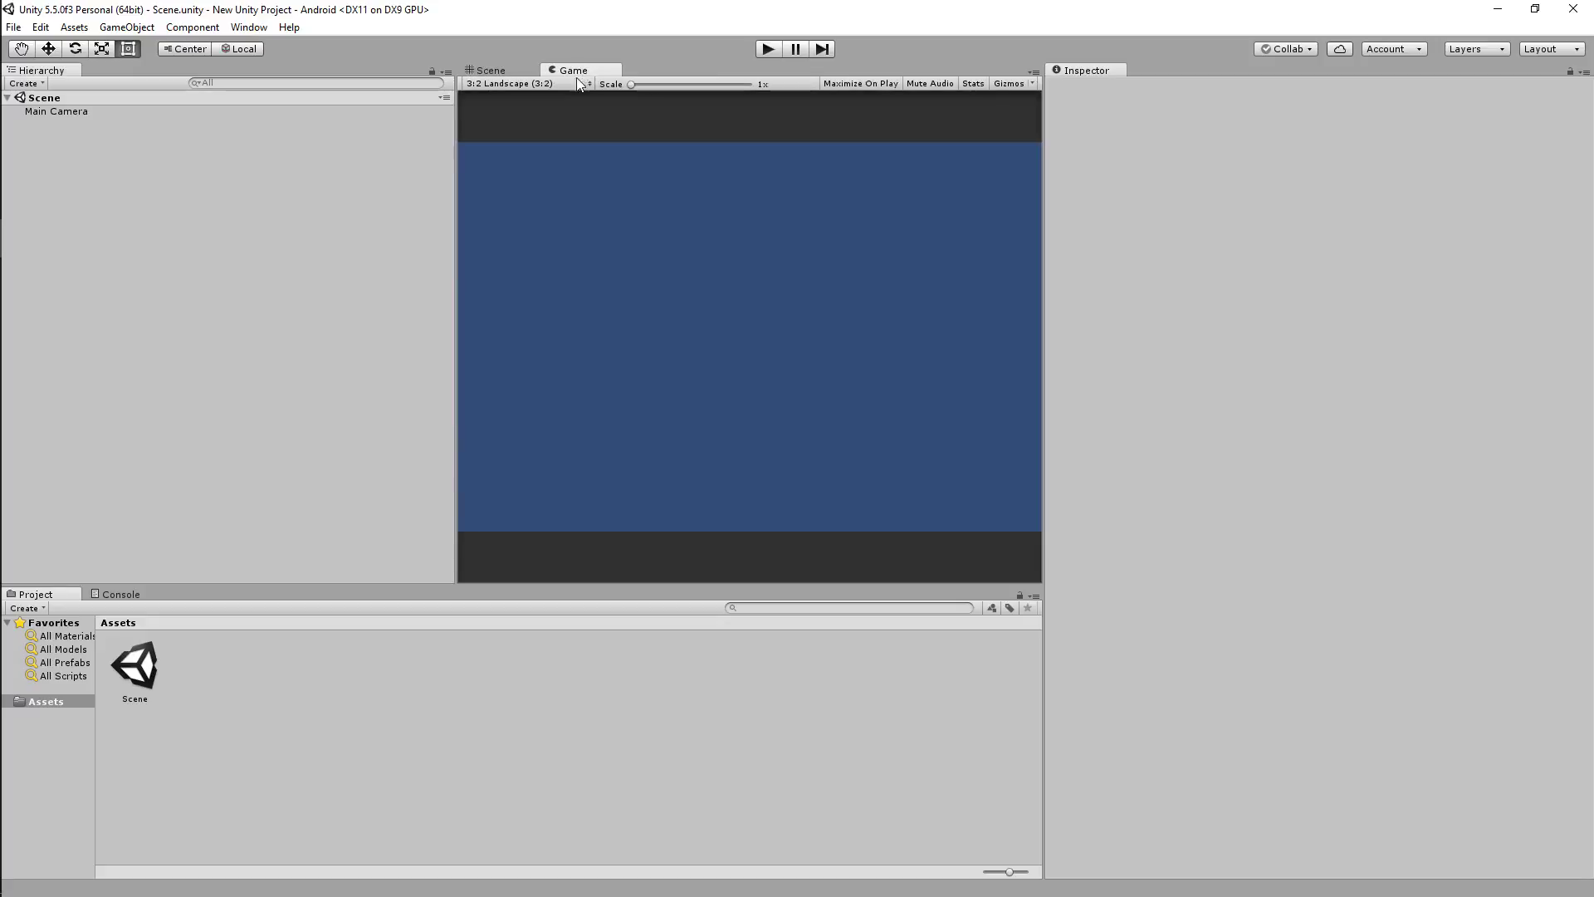
pyautogui.click(580, 84)
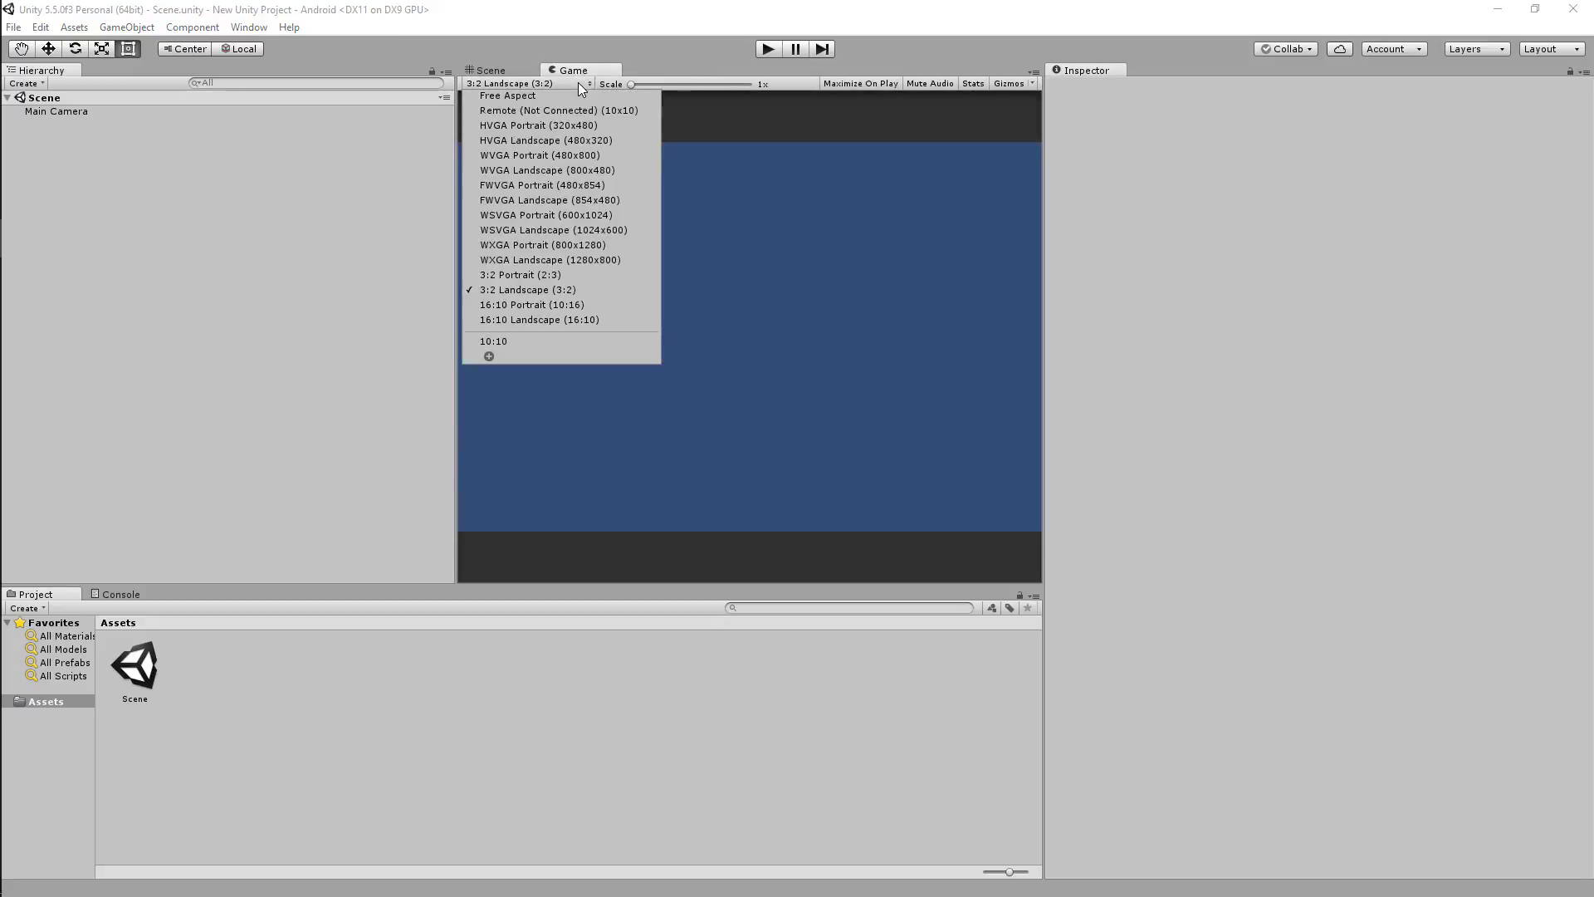
pyautogui.click(575, 95)
pyautogui.click(580, 82)
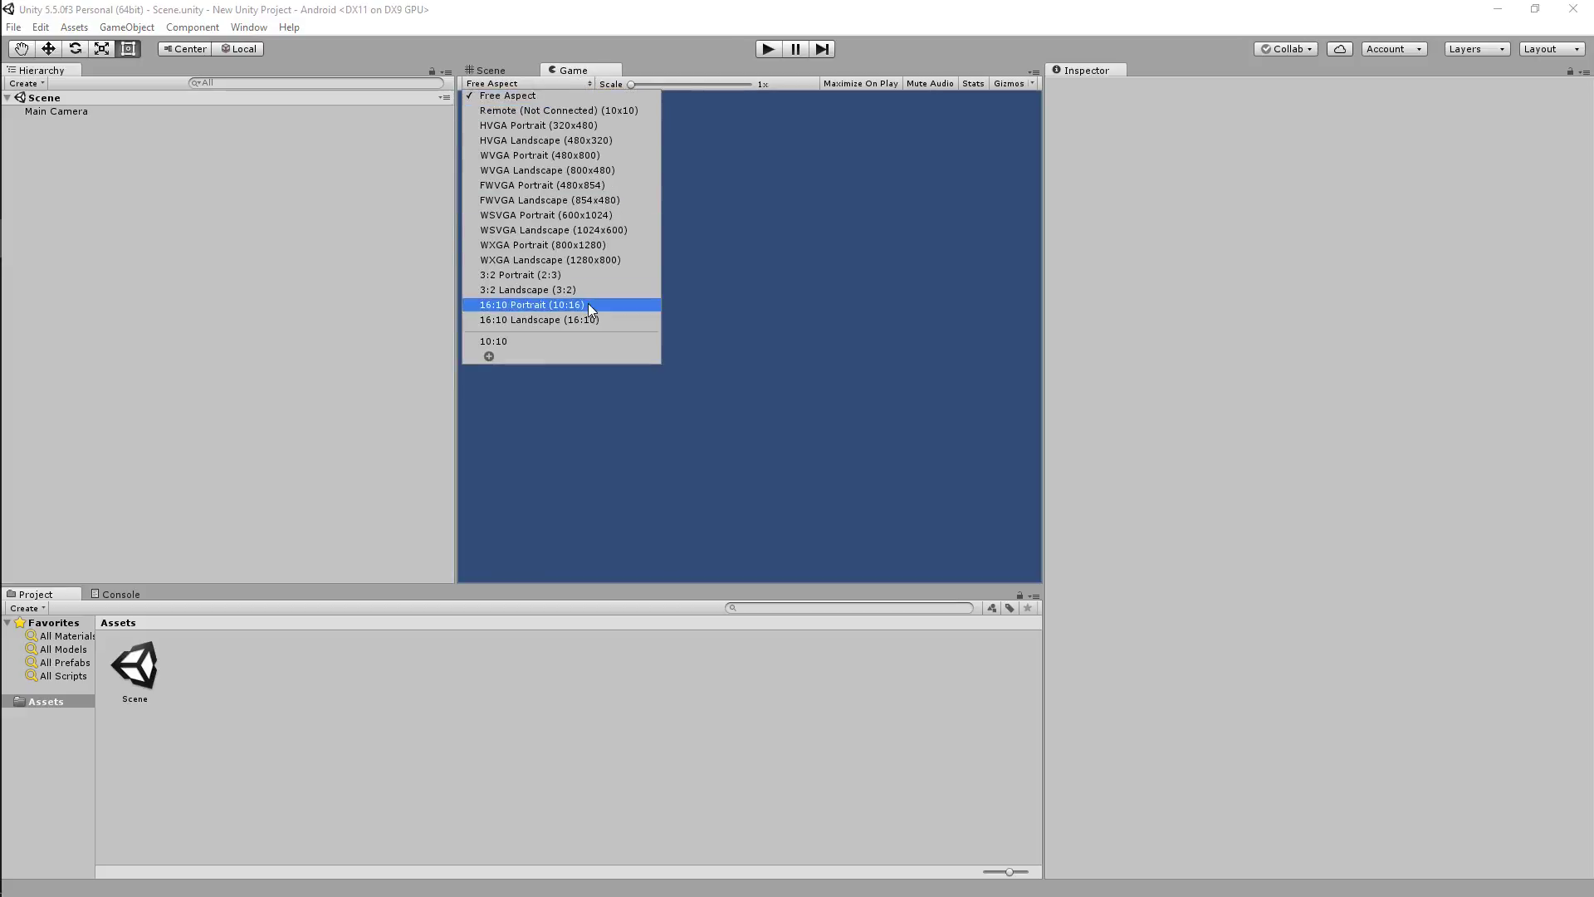
pyautogui.click(588, 305)
pyautogui.click(560, 84)
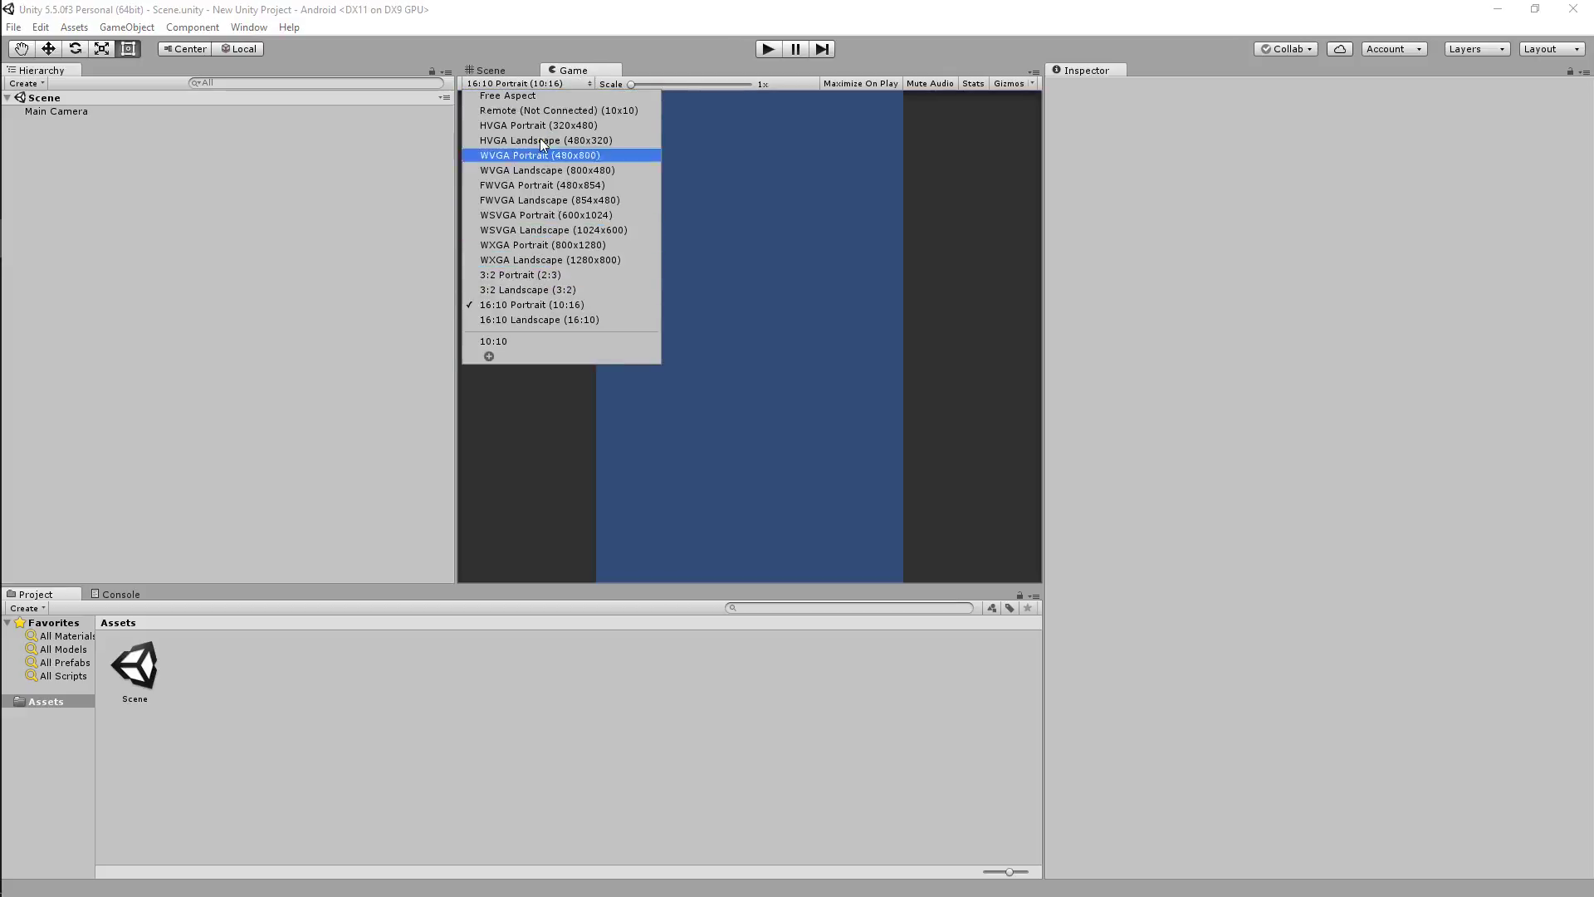
pyautogui.click(544, 96)
pyautogui.click(555, 85)
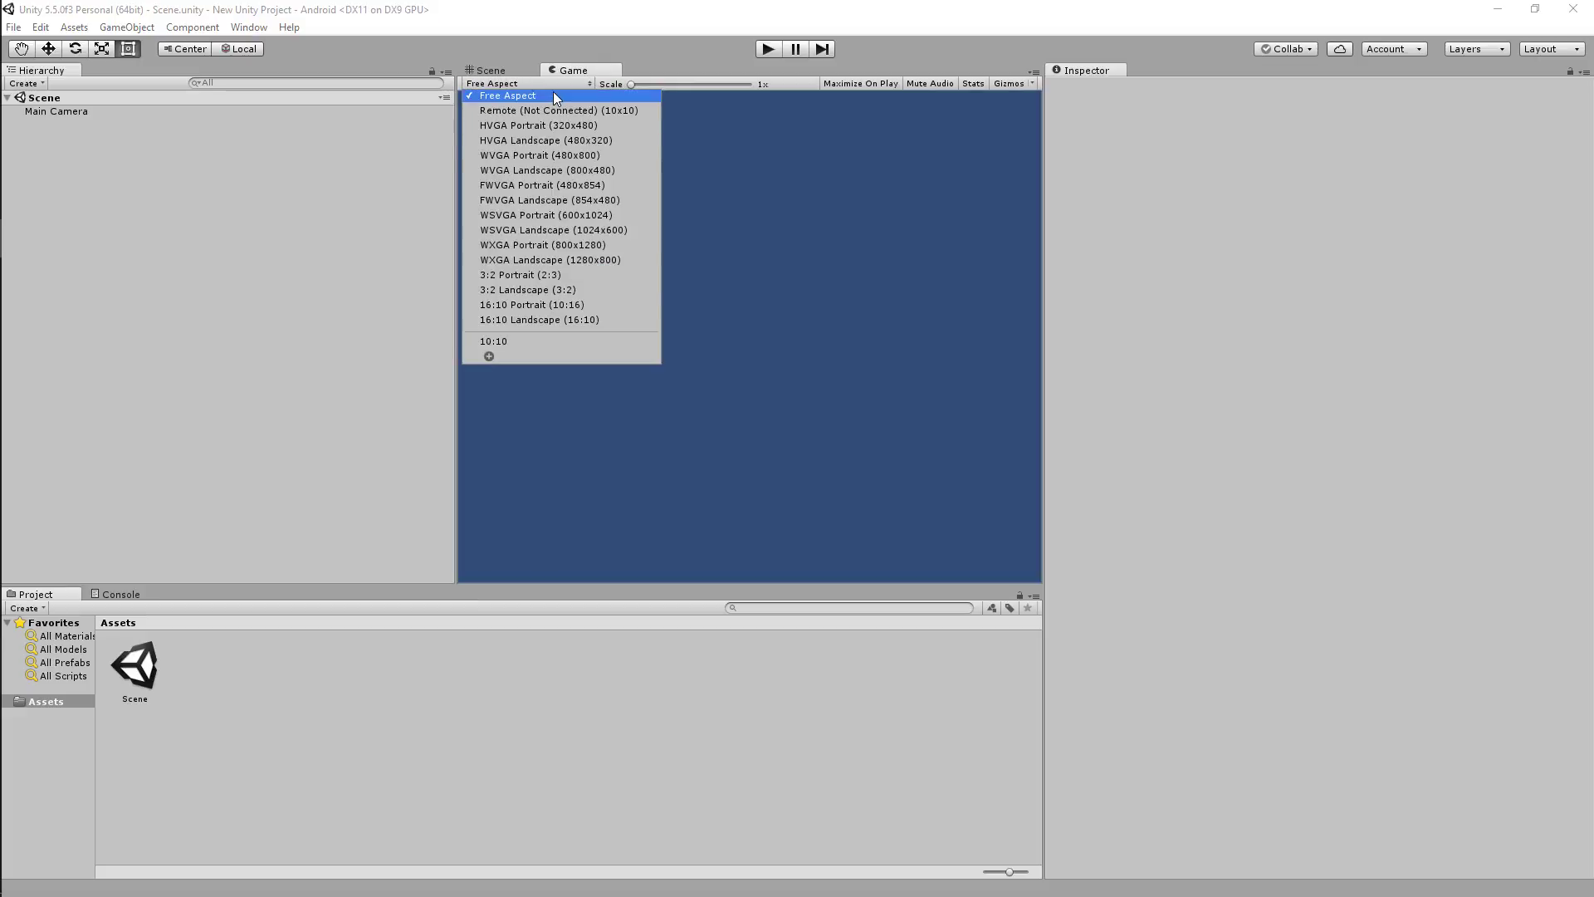
pyautogui.click(578, 289)
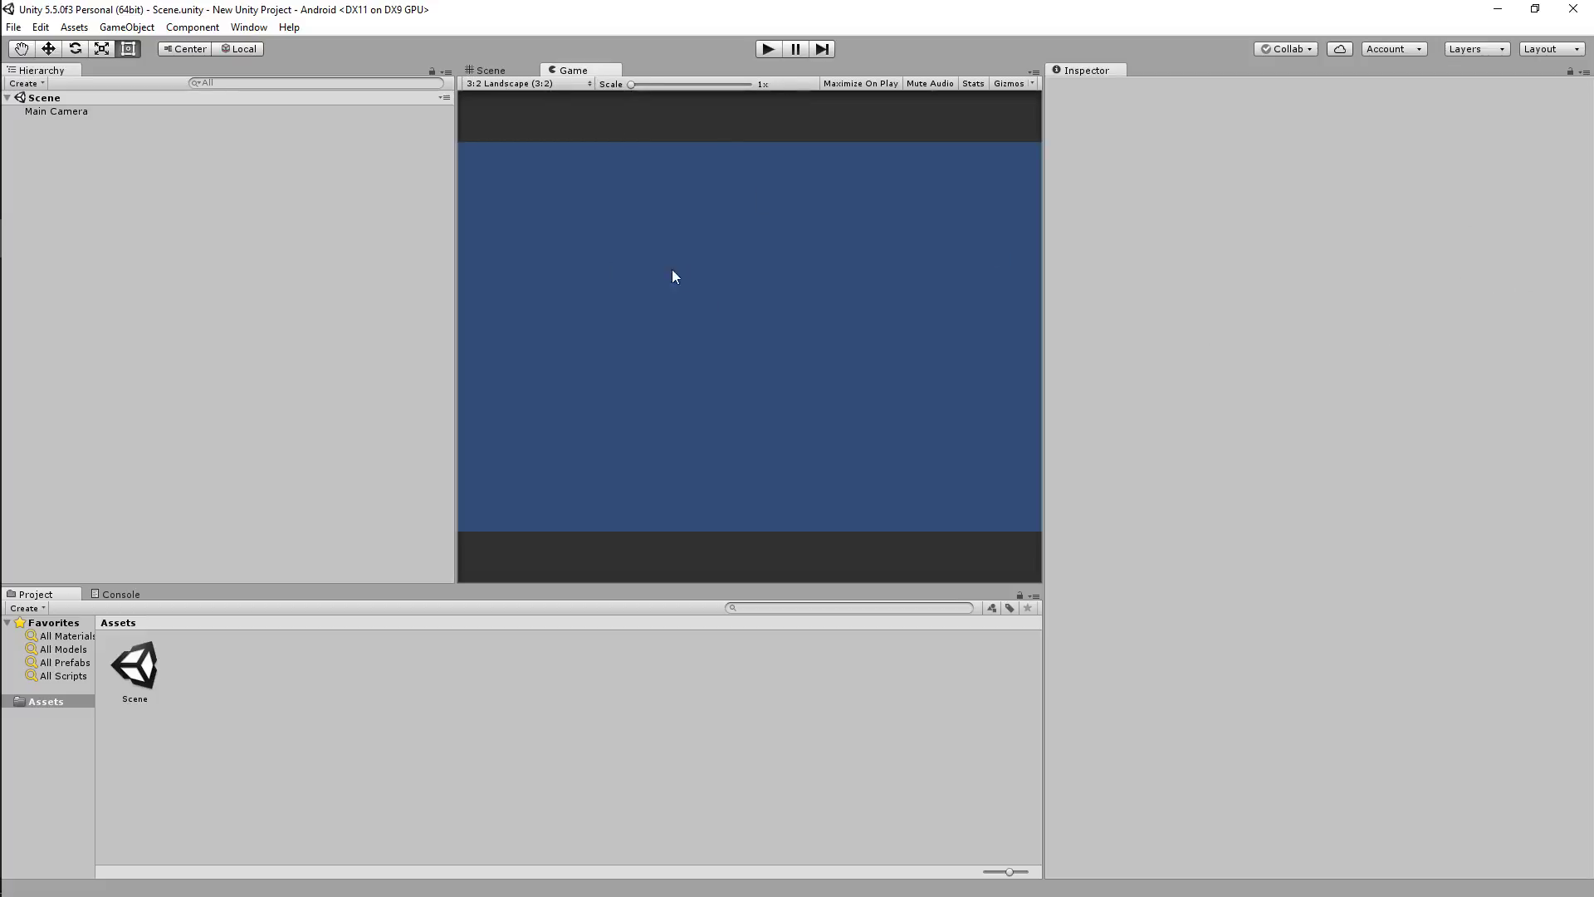
# - Return to the Scene view and add a UI Panel to the scene
pyautogui.click(217, 111)
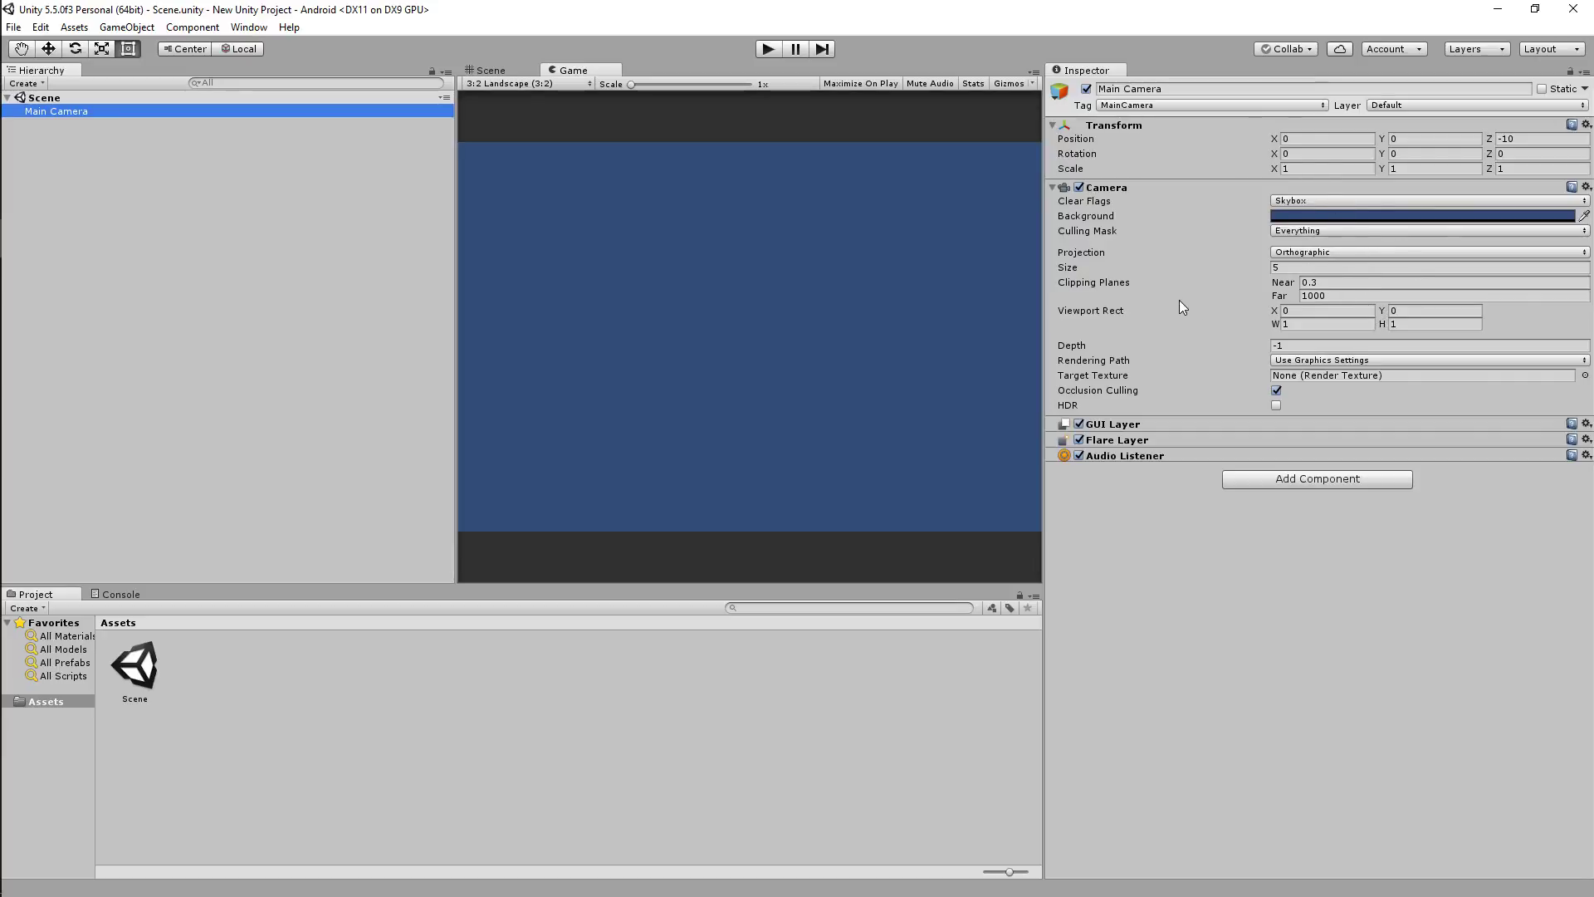
pyautogui.hotkey('ctrl', '1')
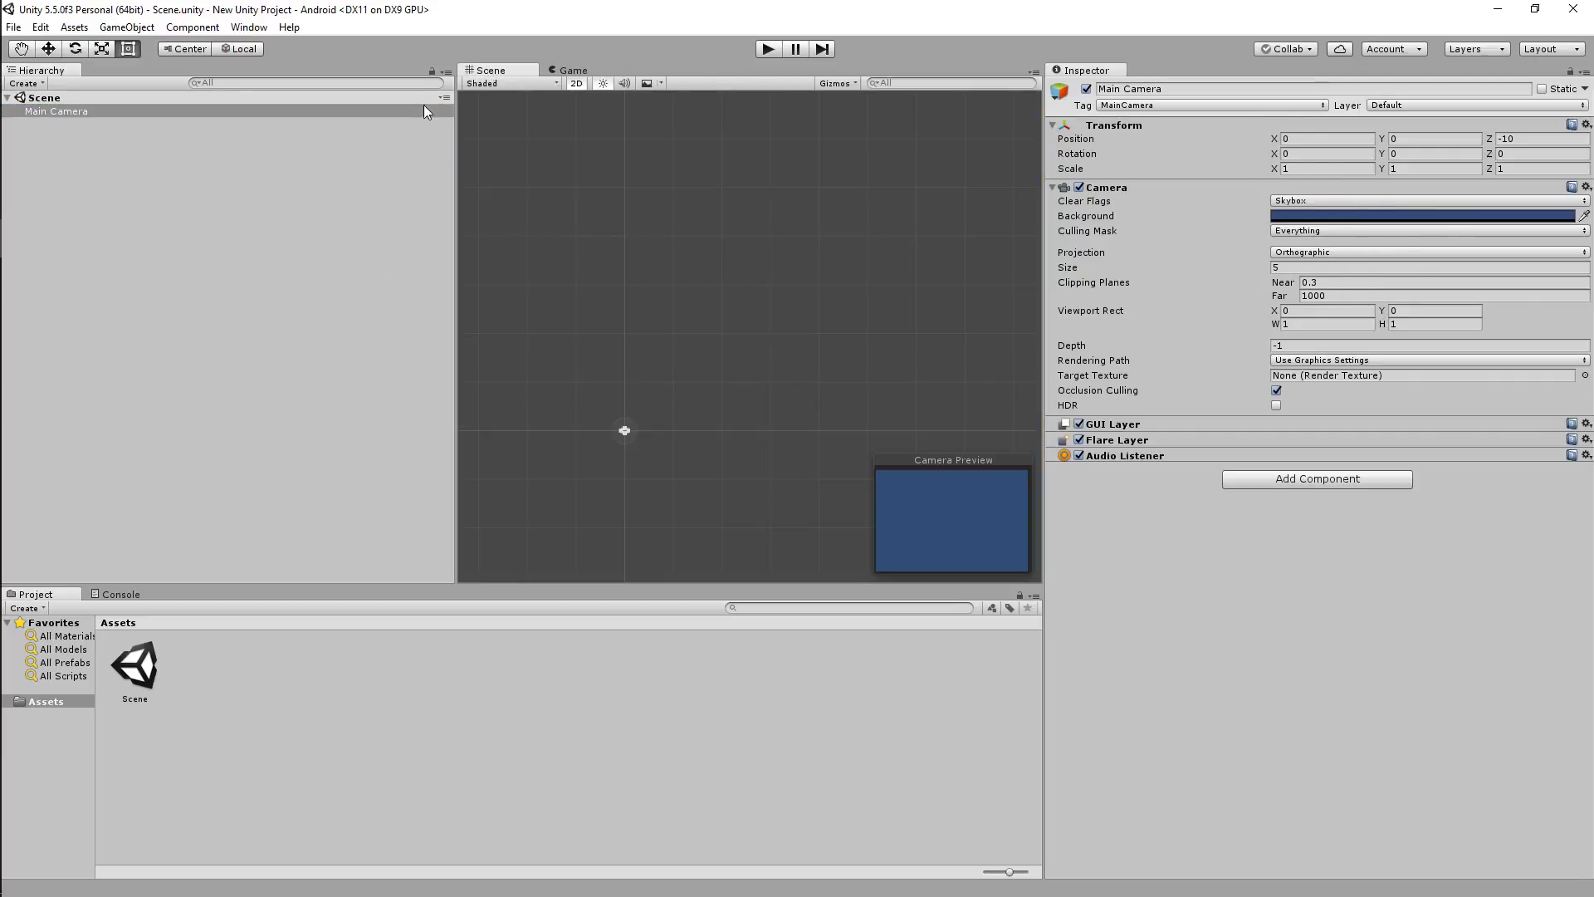
pyautogui.rightClick(113, 171)
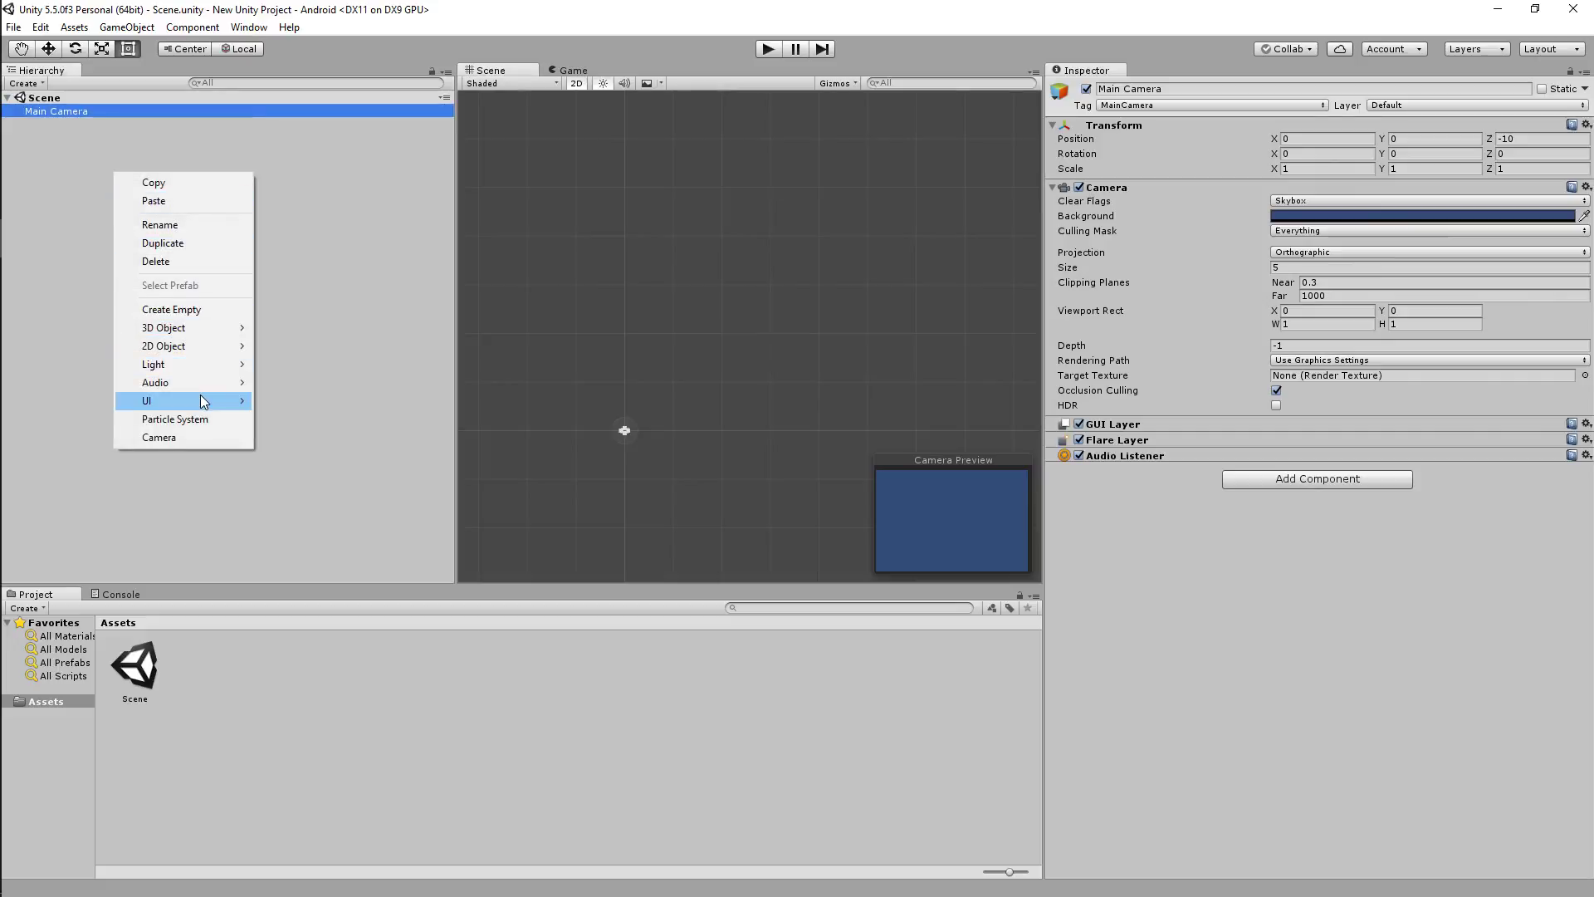
pyautogui.moveTo(202, 400)
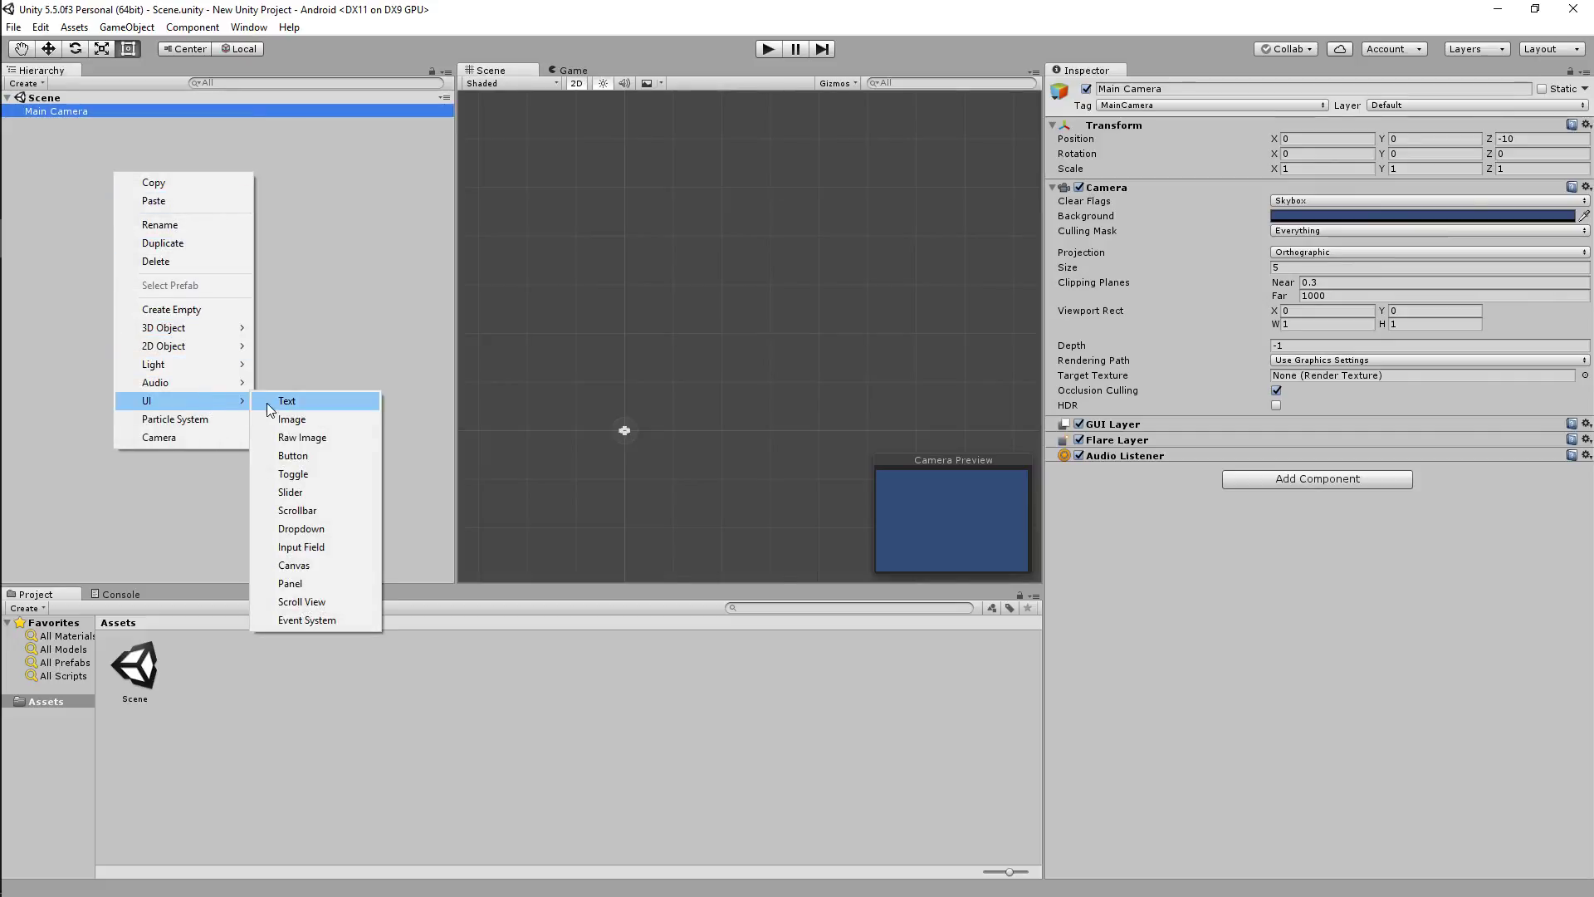
pyautogui.click(344, 587)
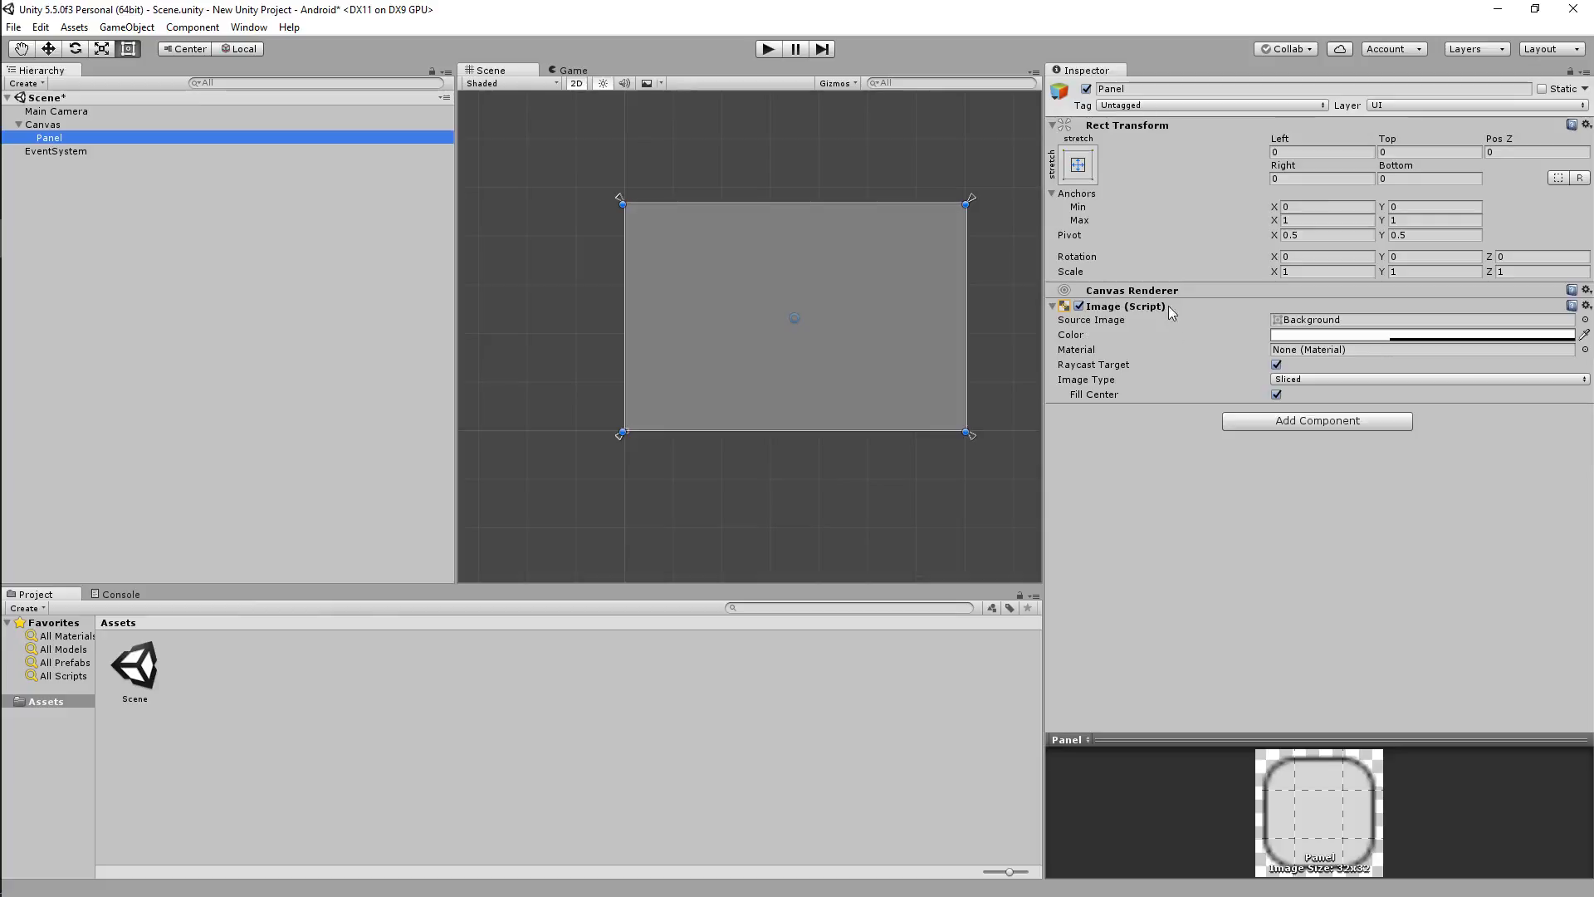
# - Rename the panel inside the Canvas as Board
pyautogui.rightClick(137, 141)
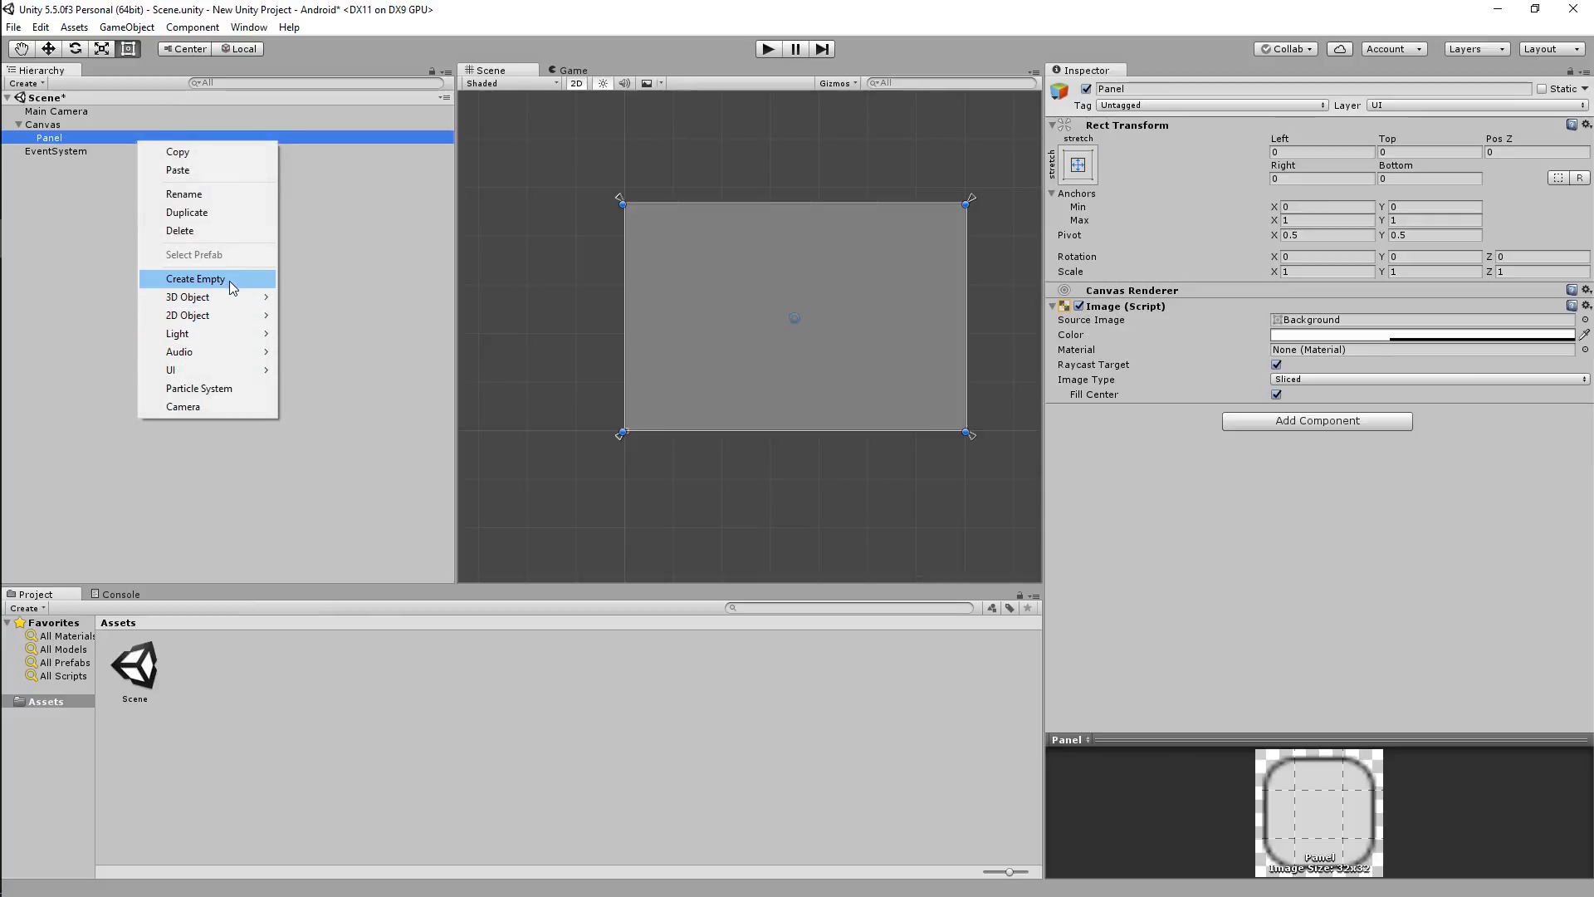
pyautogui.click(213, 194)
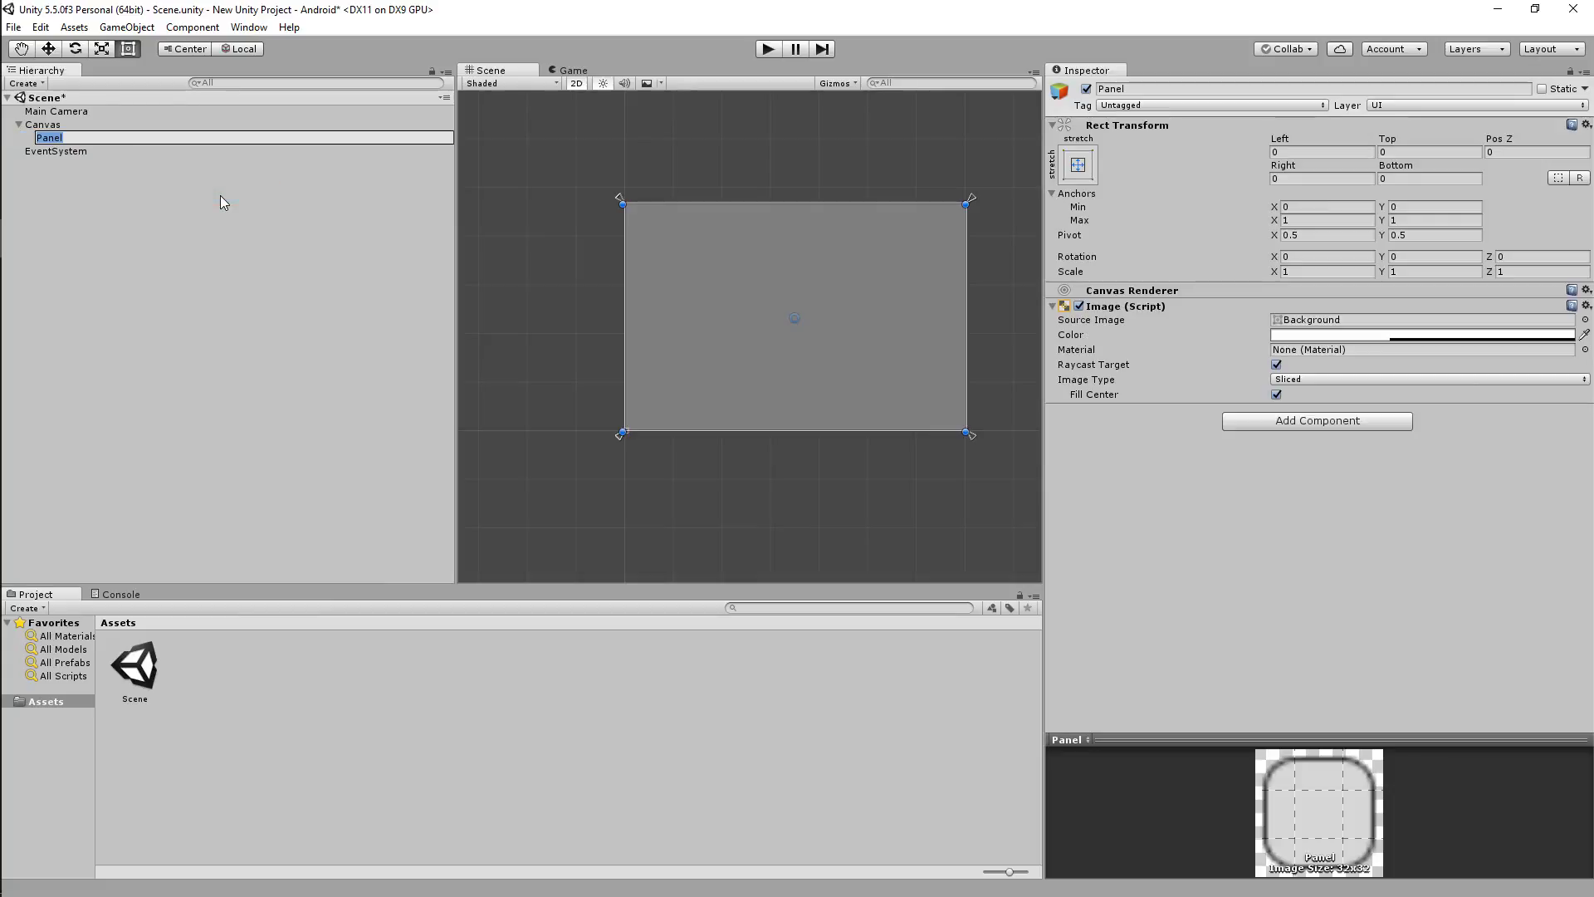
pyautogui.write('Board')
pyautogui.click(221, 198)
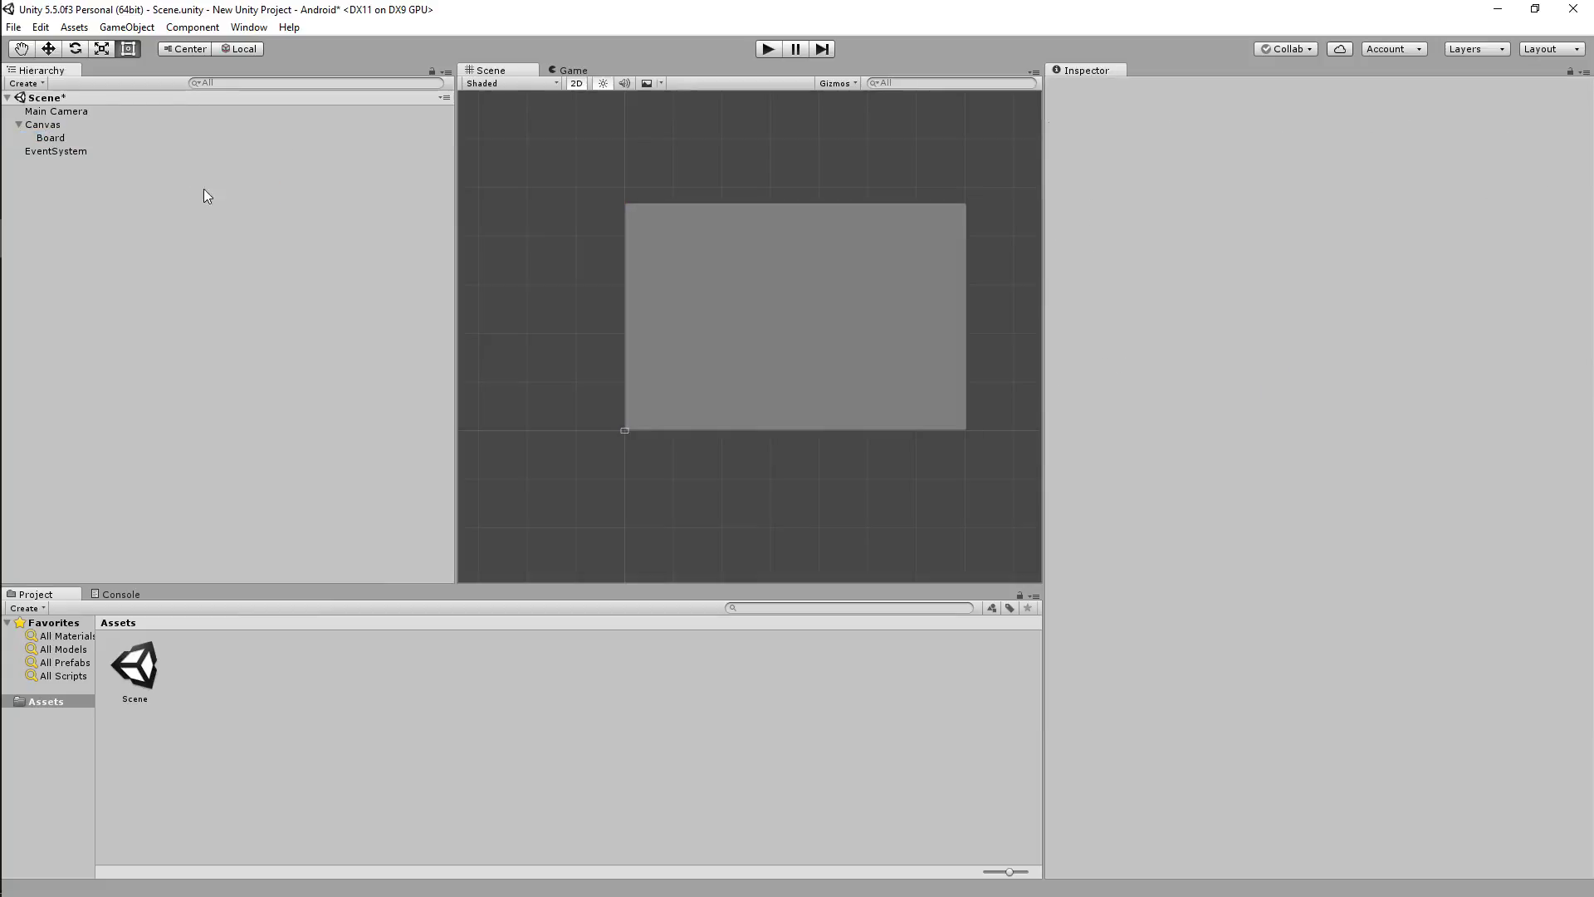
# - Disable the Image component of the Board panel and enable it again
pyautogui.click(146, 139)
pyautogui.click(1079, 305)
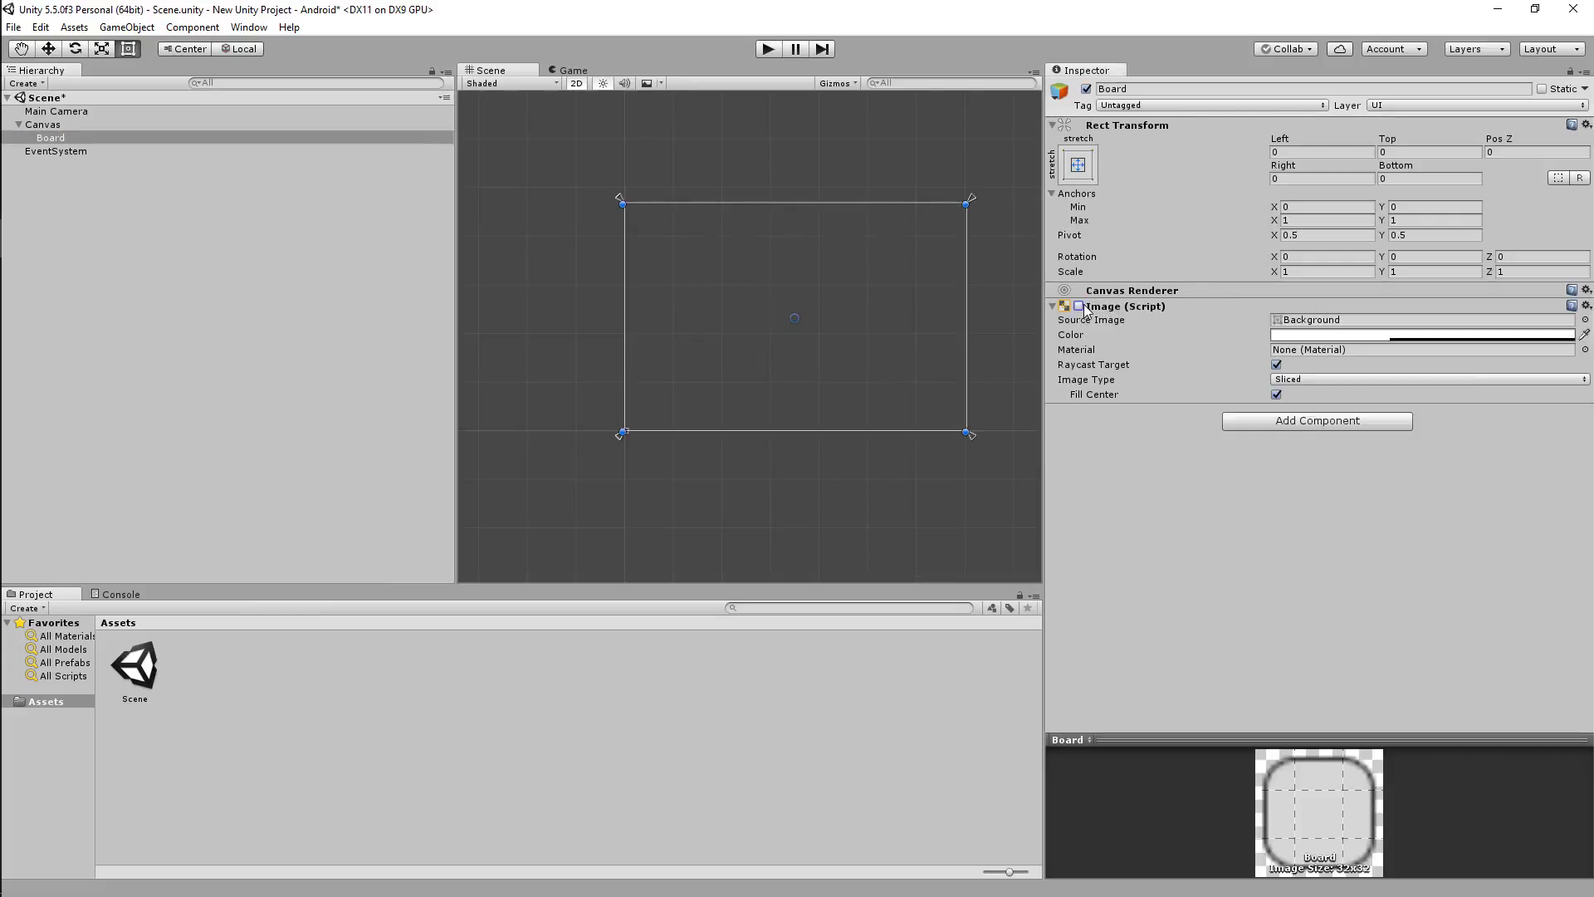
pyautogui.click(1079, 306)
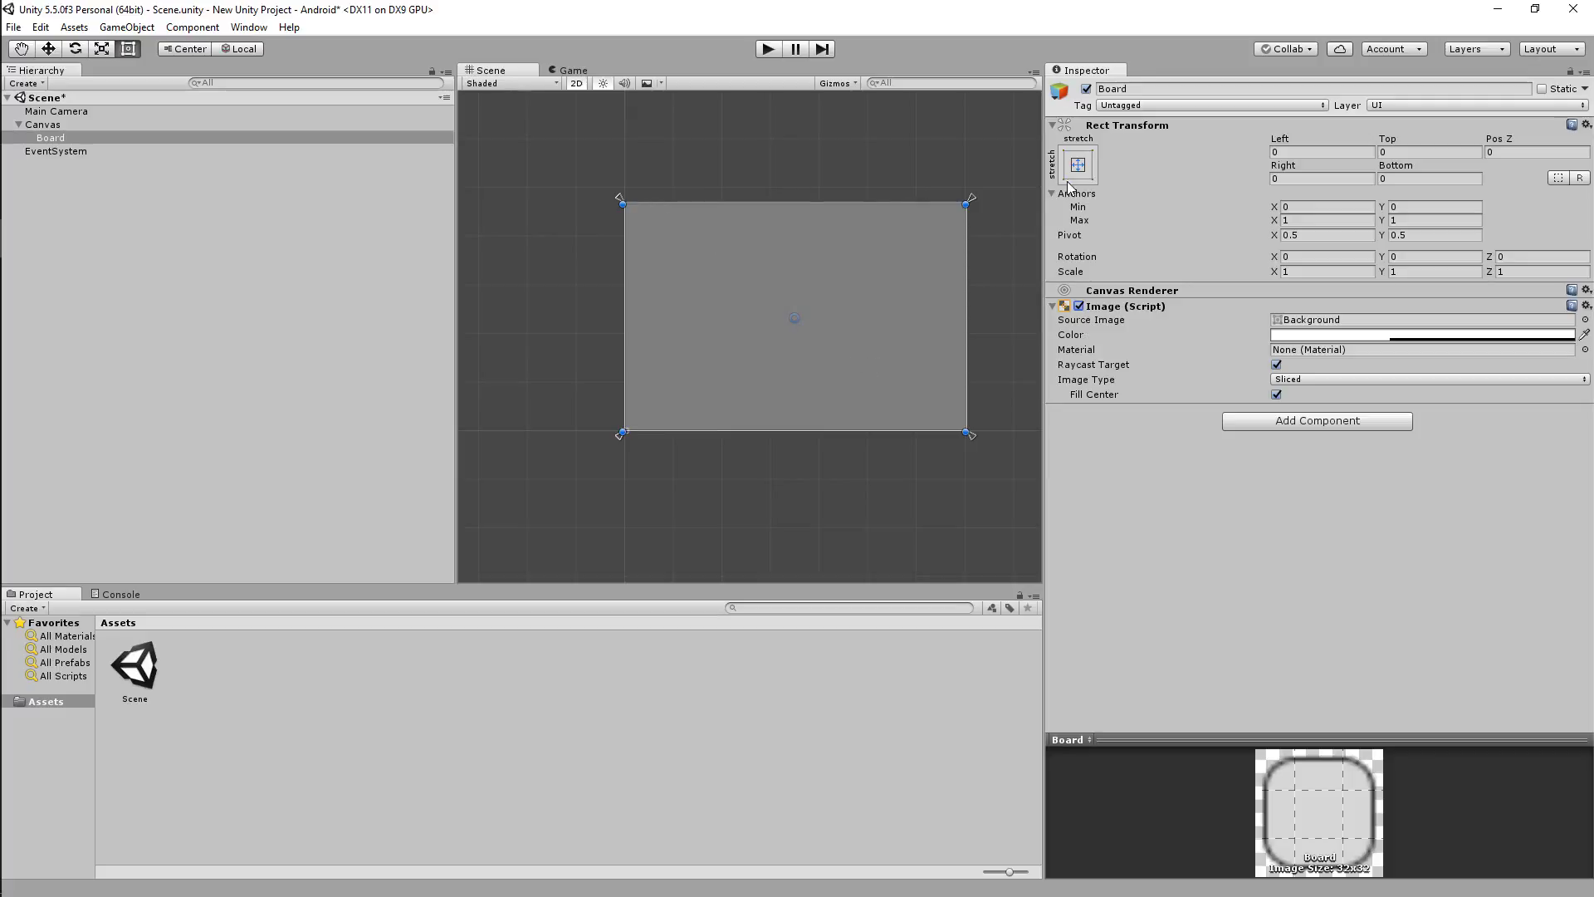
# - Set the Canvas Scaler to Scale With Screen Size with a reference resolution of 960 by 640
pyautogui.click(108, 124)
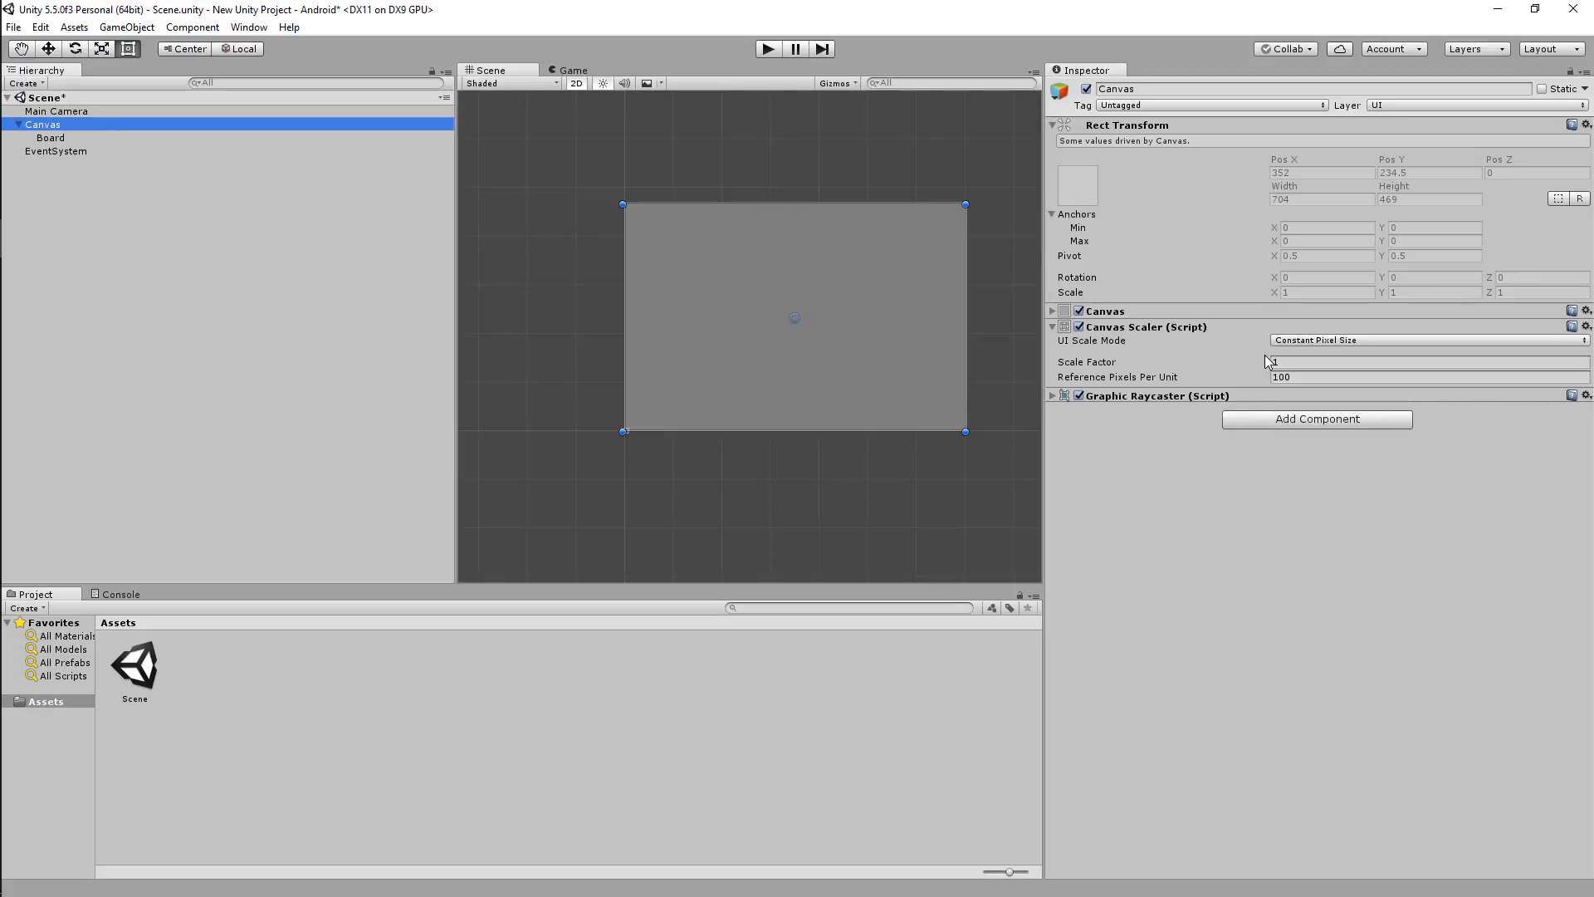
pyautogui.click(1337, 341)
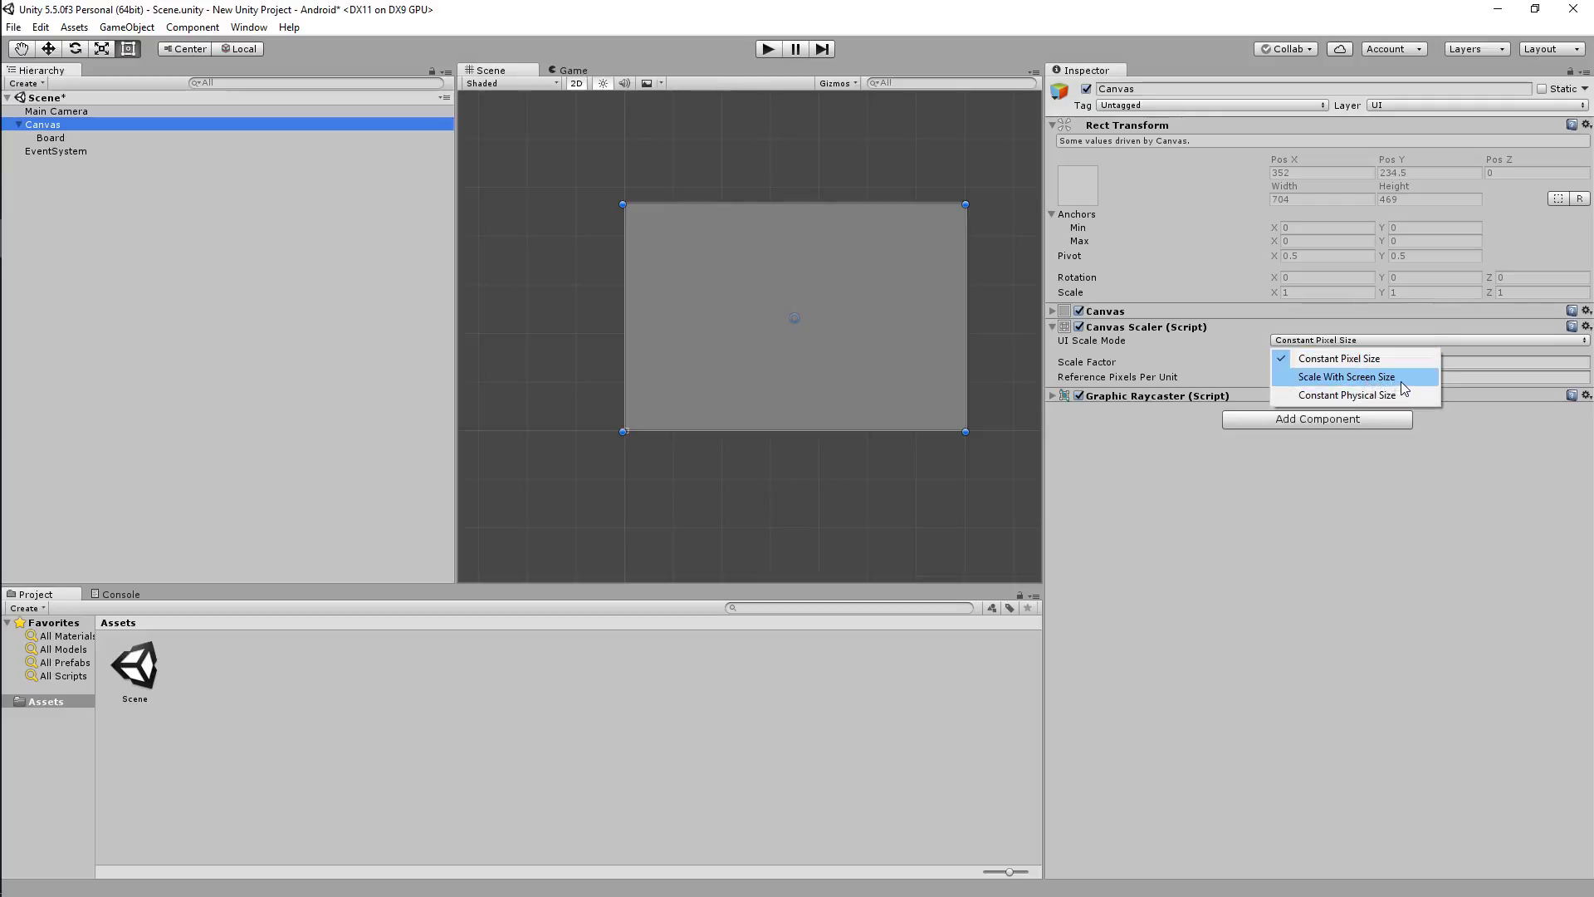
pyautogui.click(1403, 383)
pyautogui.click(1345, 361)
pyautogui.press('BackSpace')
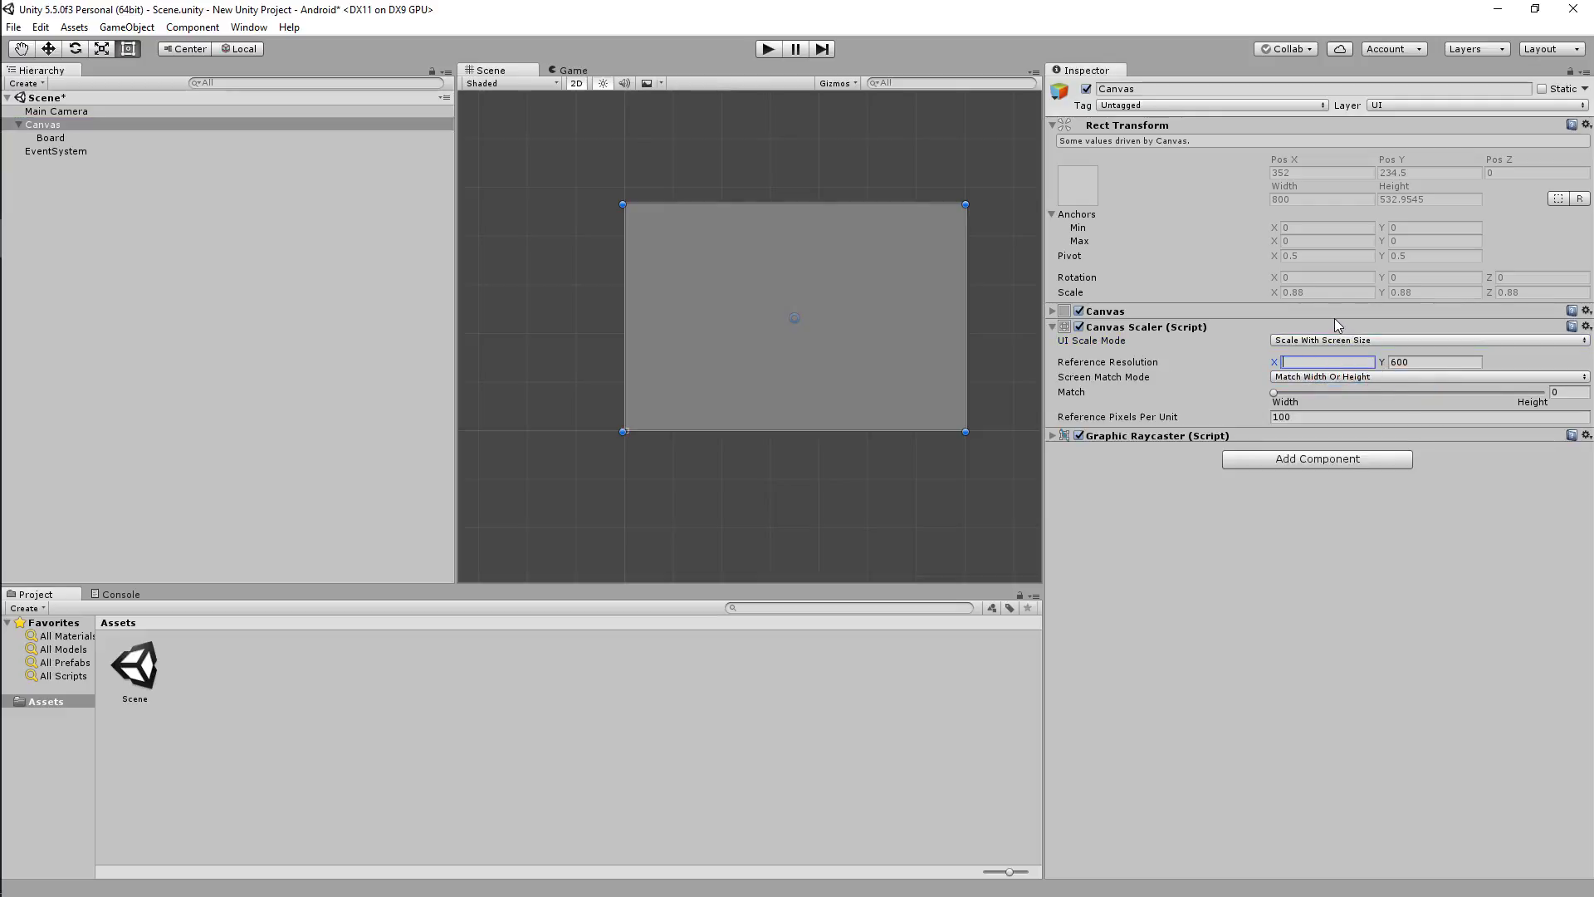
pyautogui.write('960')
pyautogui.press('Tab')
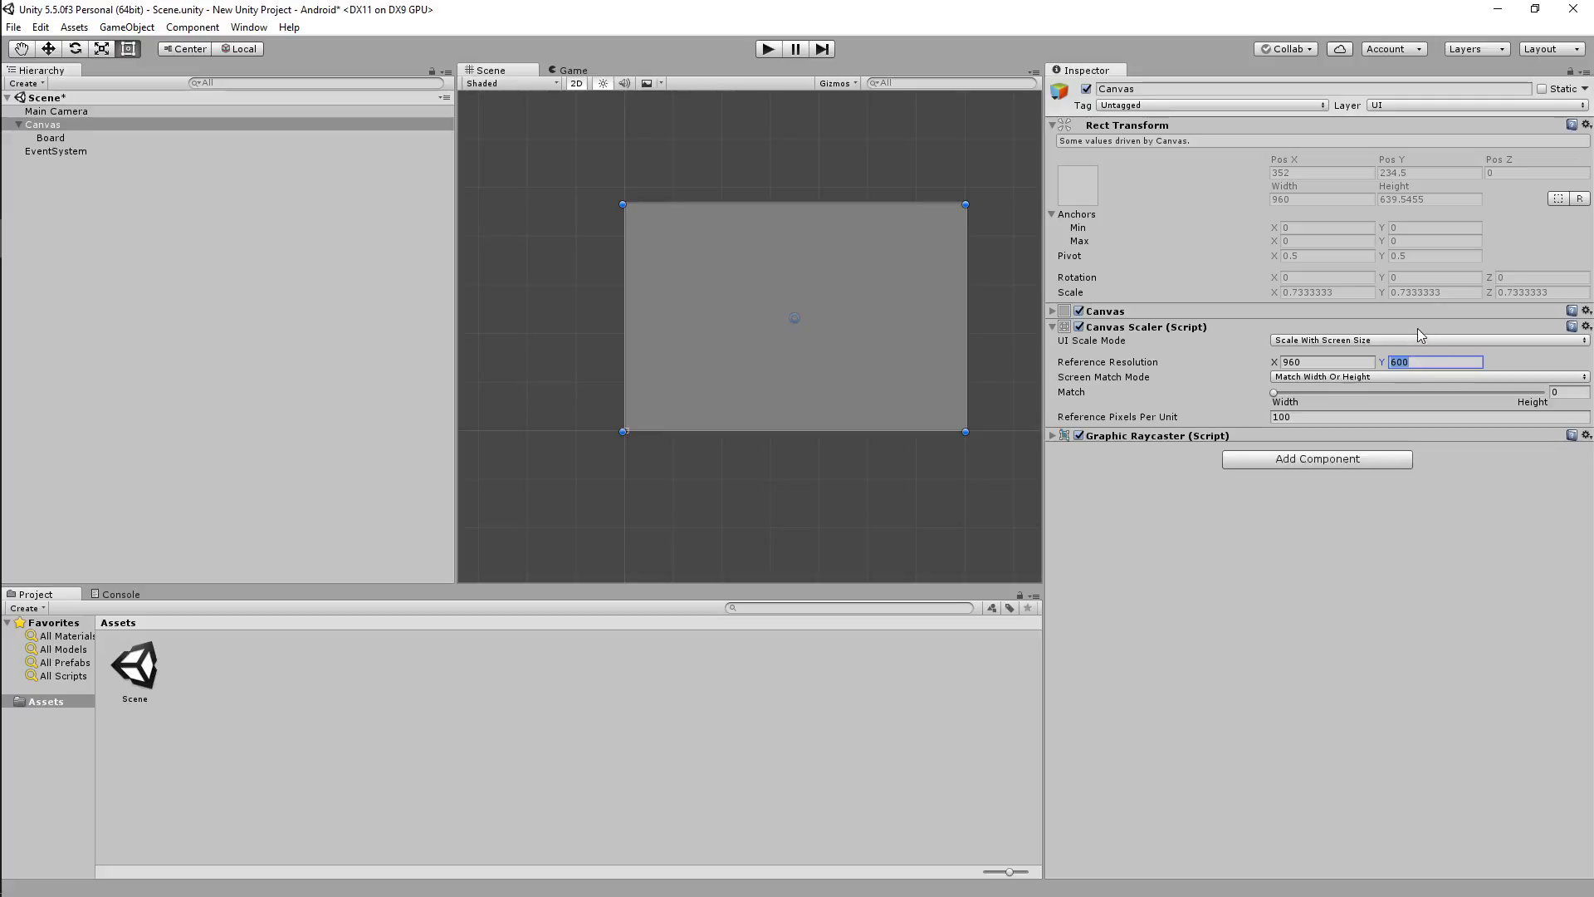
pyautogui.click(1413, 646)
# - Set the Board panel's maximum X anchor to 0.5
pyautogui.click(241, 140)
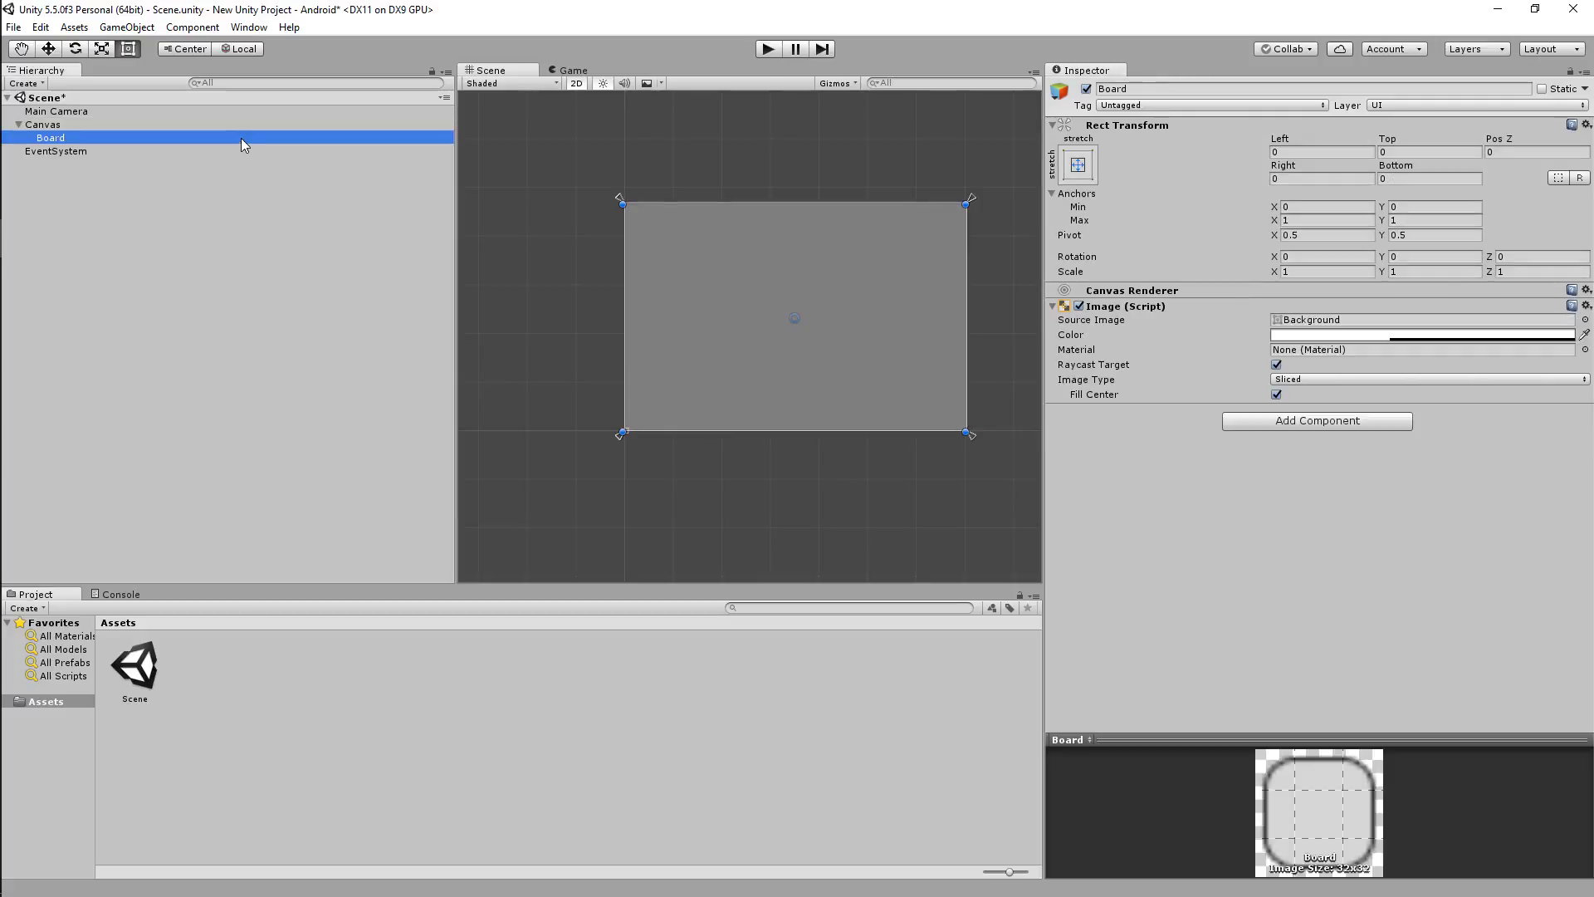
pyautogui.click(237, 127)
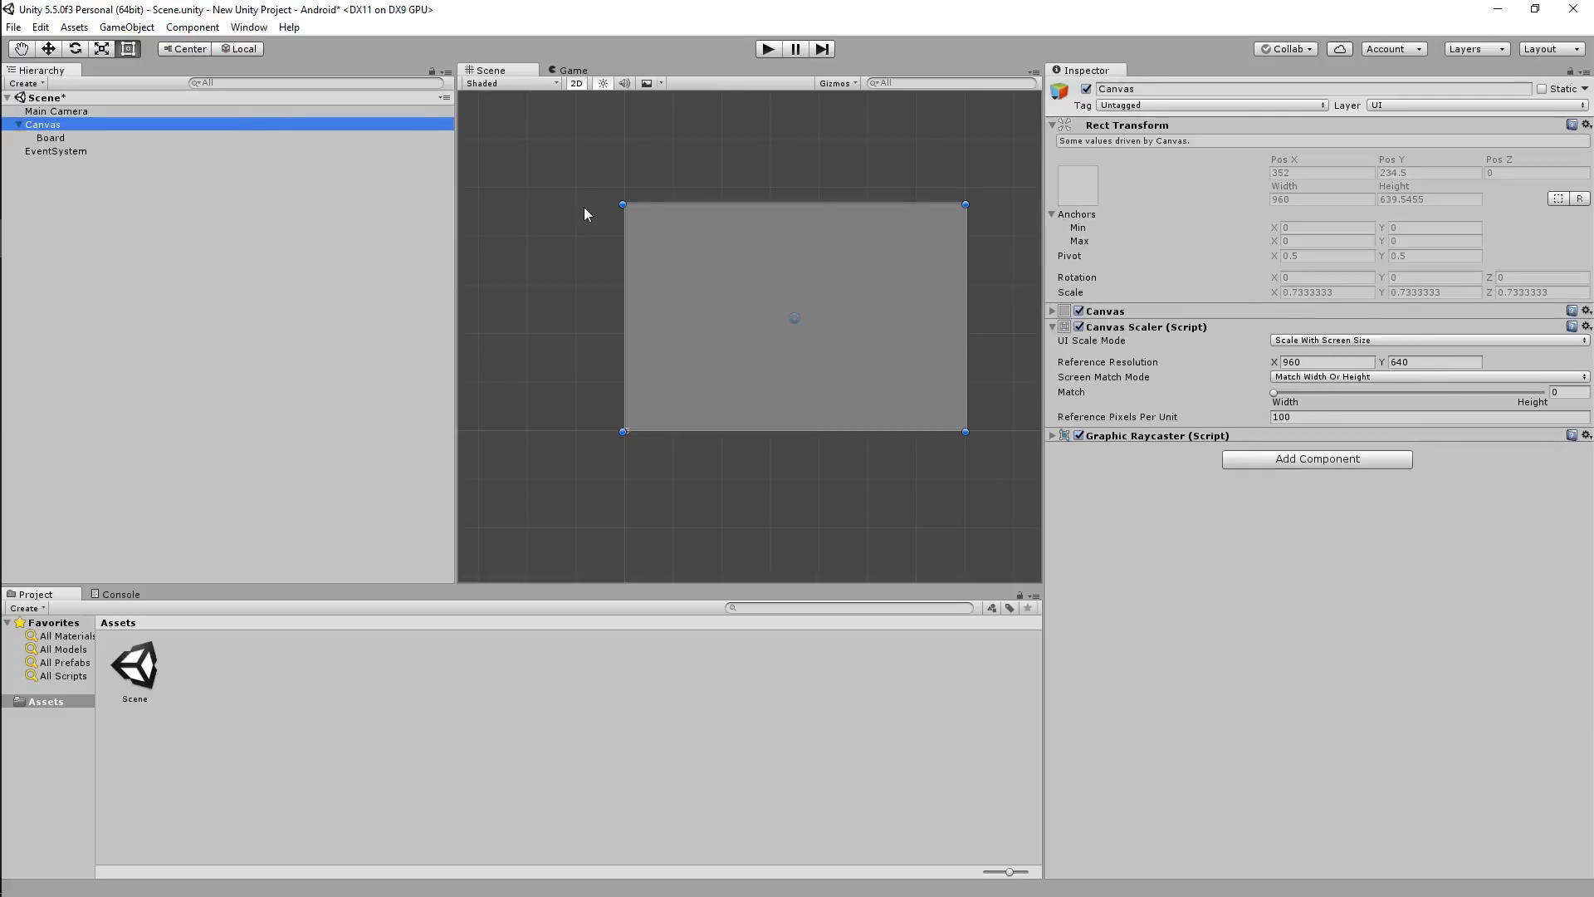
pyautogui.click(69, 140)
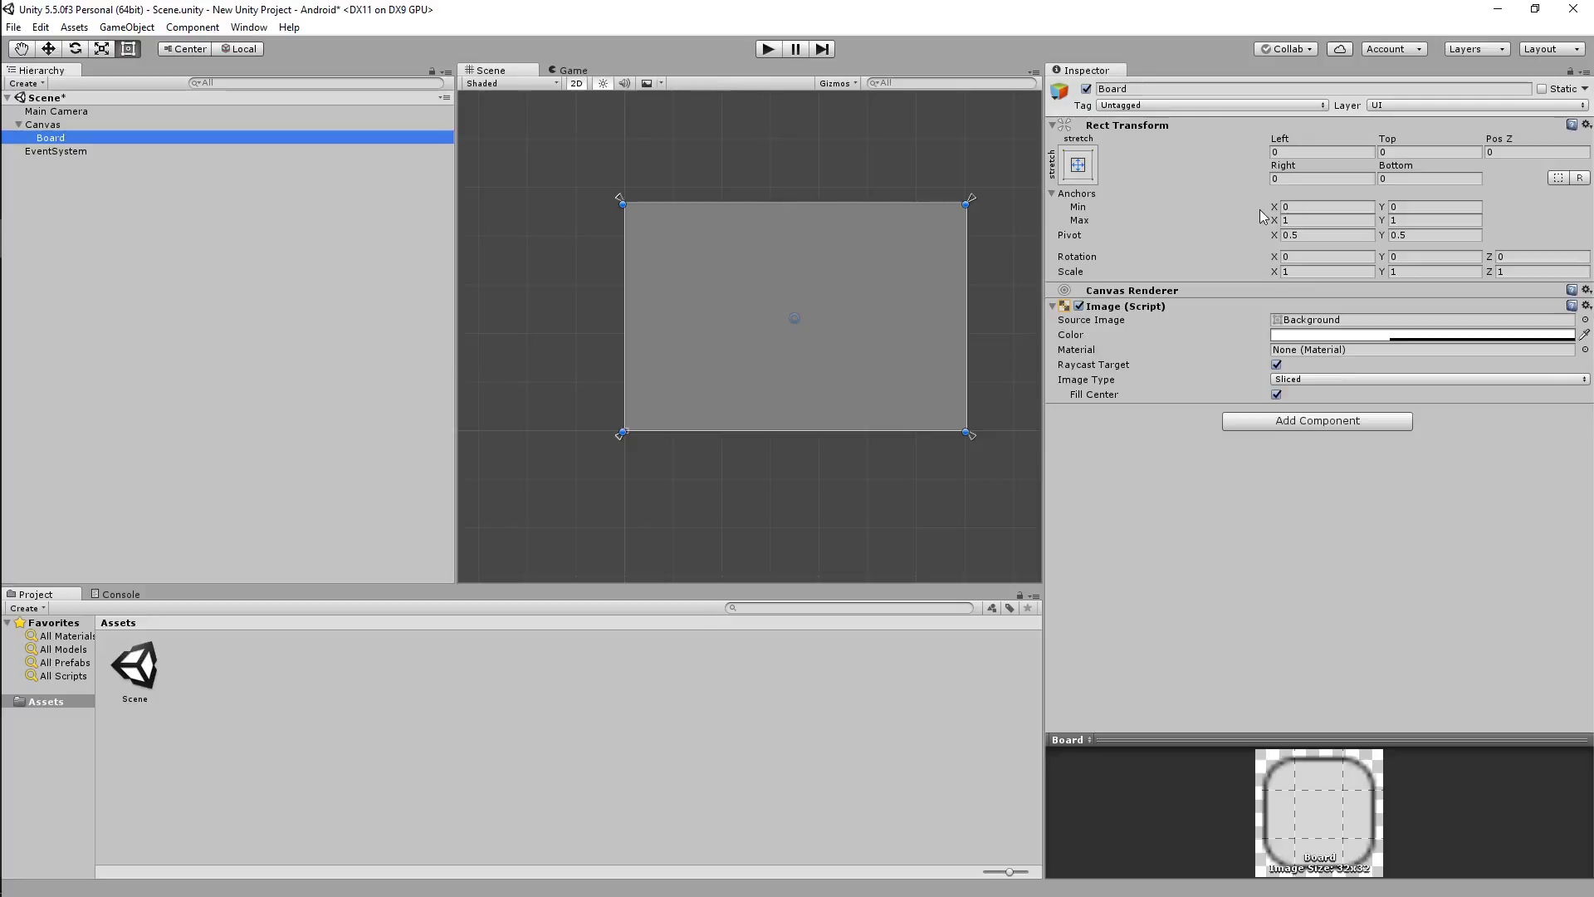
pyautogui.click(1301, 207)
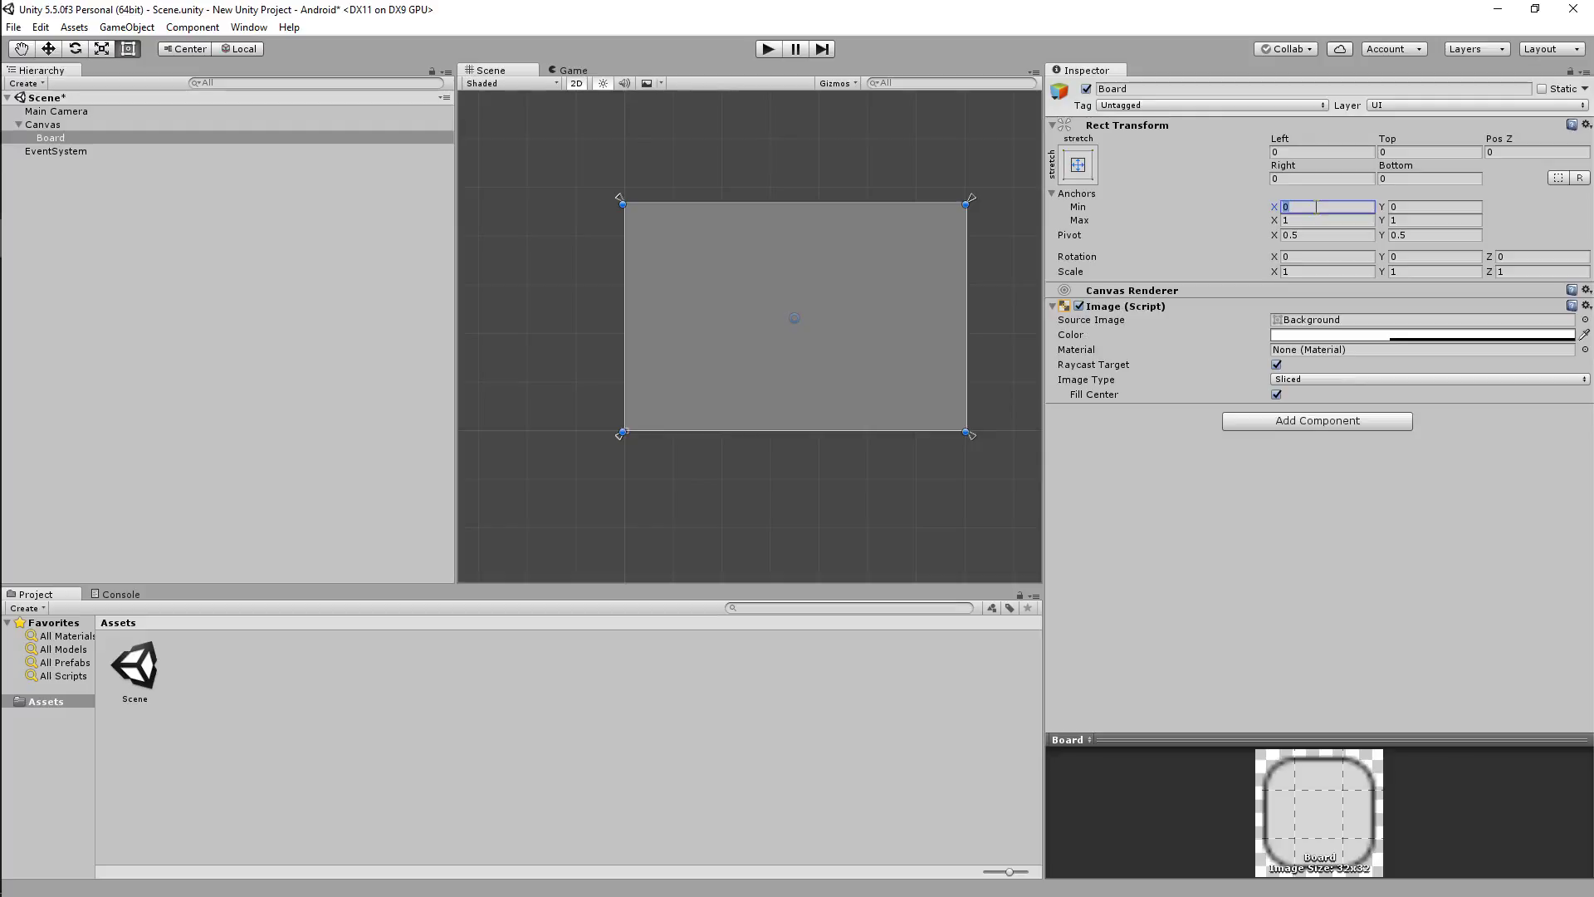
pyautogui.click(1318, 221)
pyautogui.write('.5')
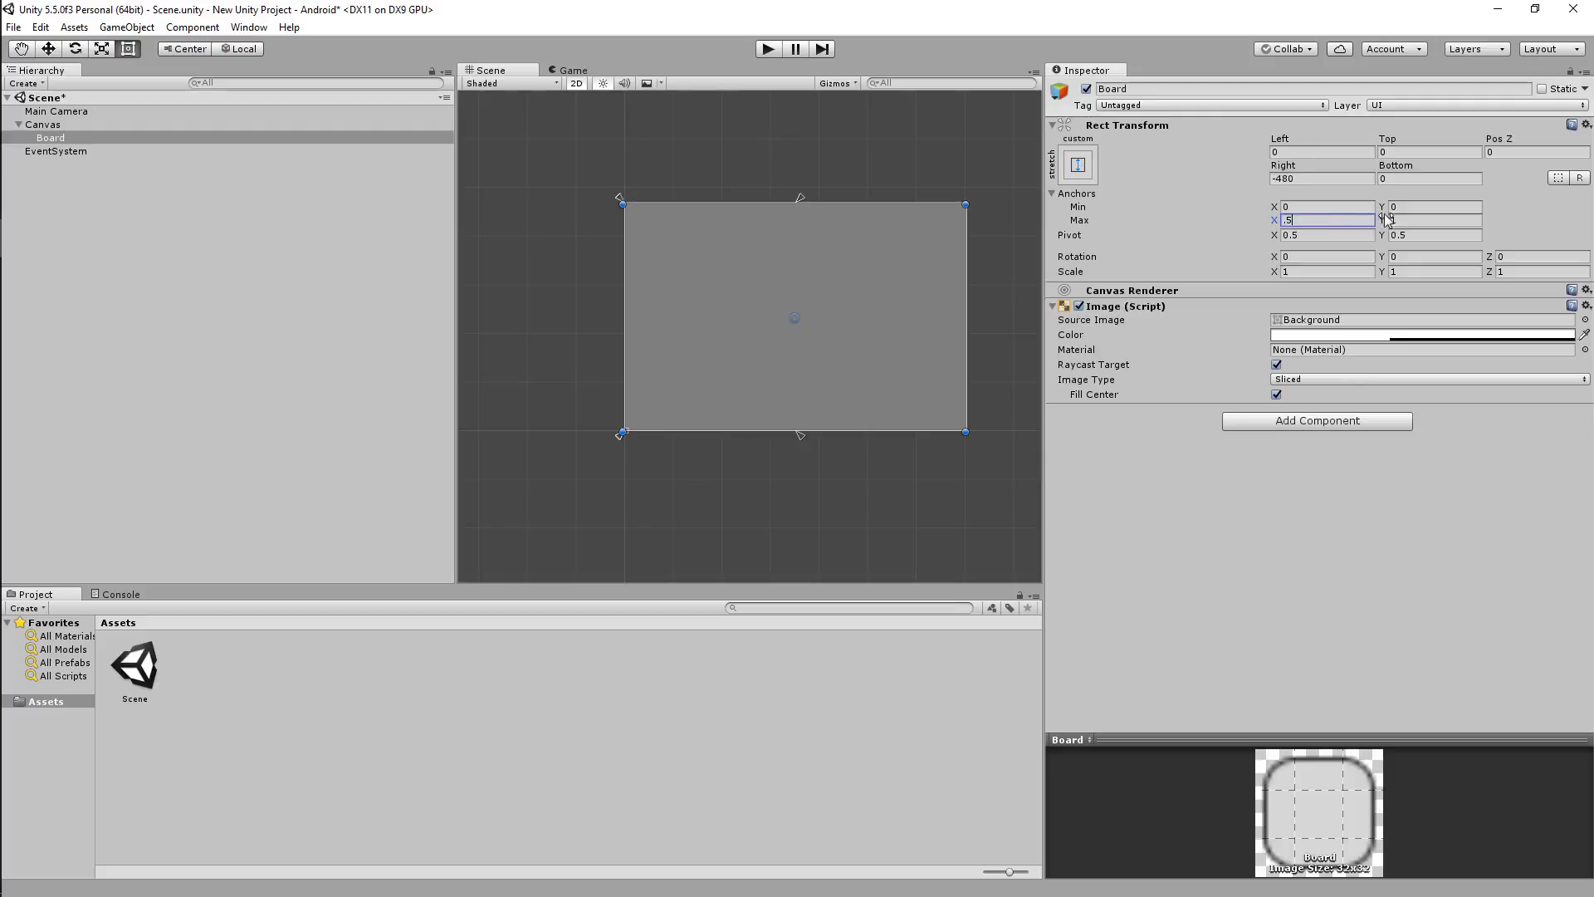
pyautogui.click(1417, 208)
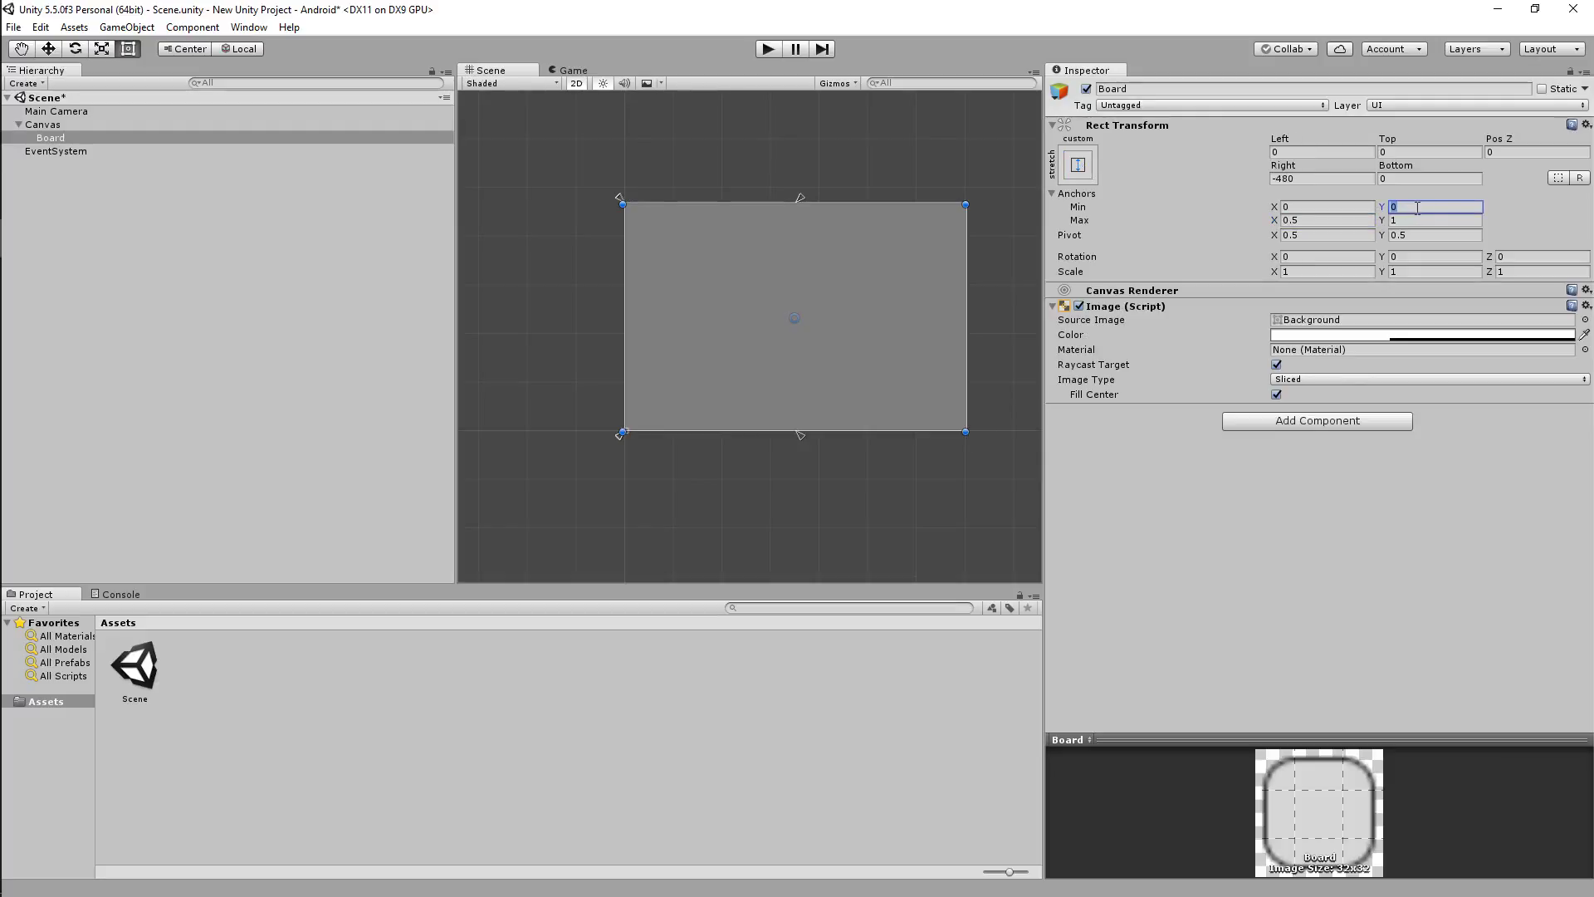
pyautogui.click(1437, 222)
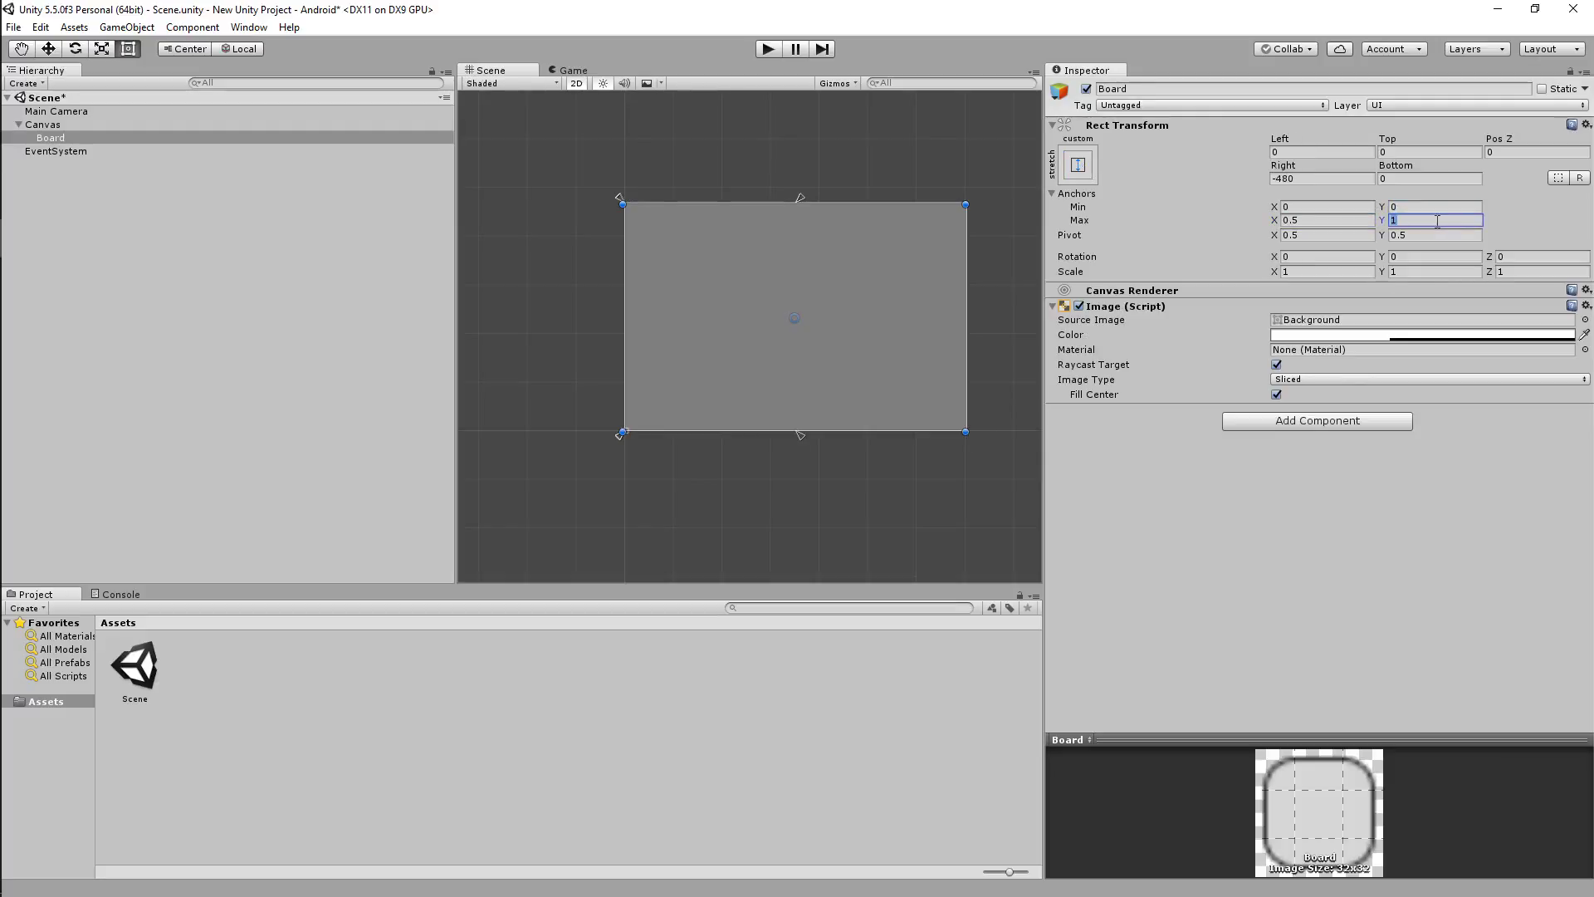
# - Set the Board panel's Right and Bottom offsets to 0
pyautogui.click(1351, 176)
pyautogui.write('0')
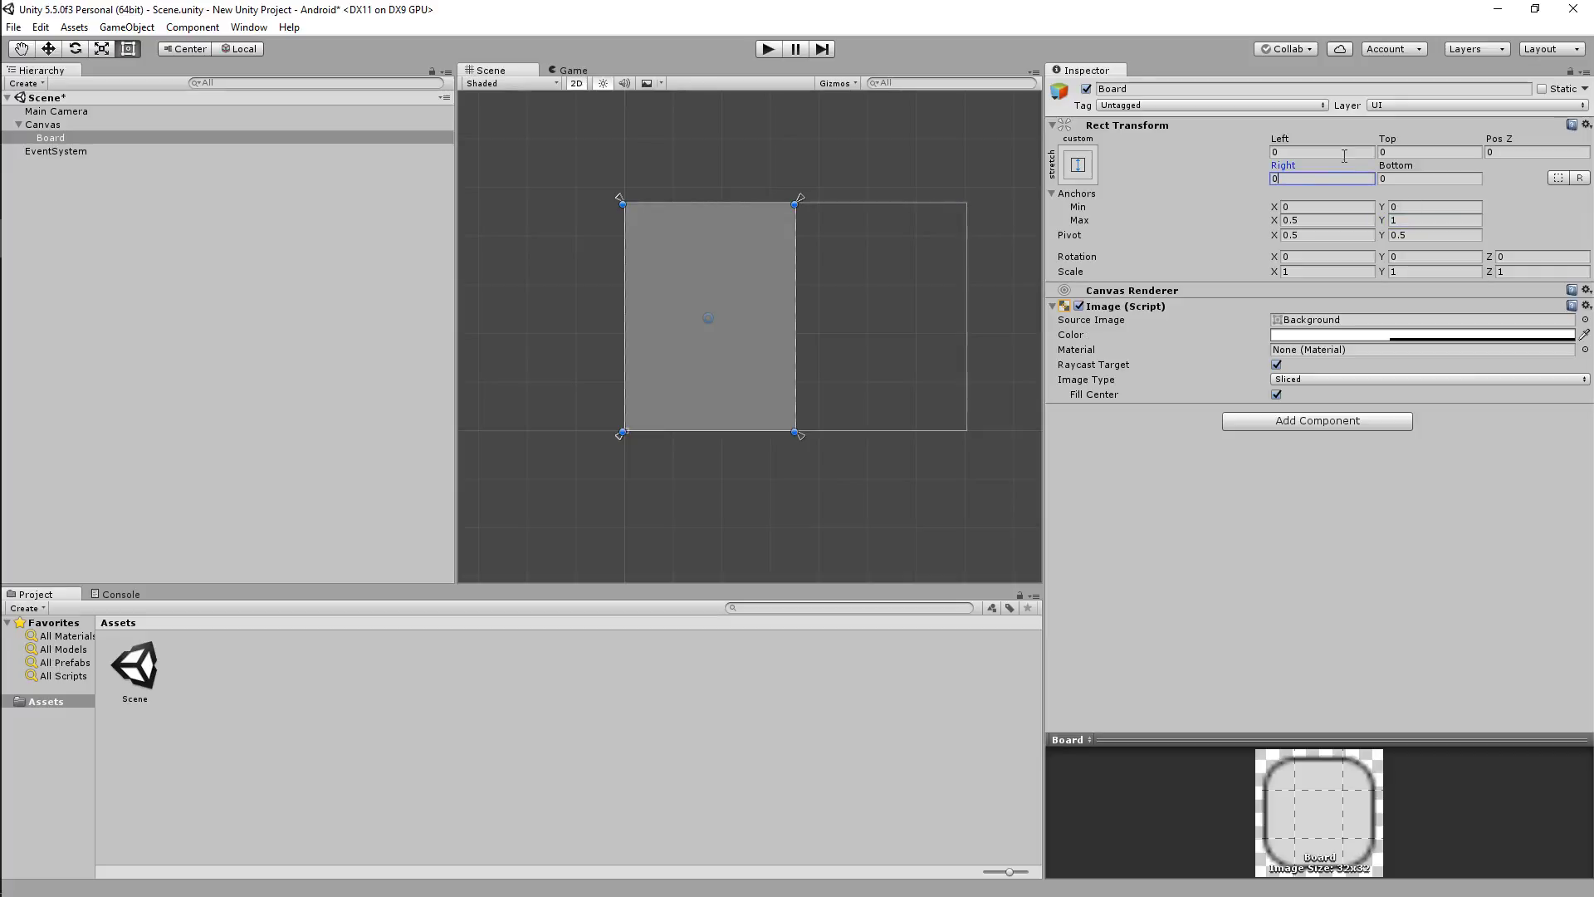
pyautogui.click(1458, 178)
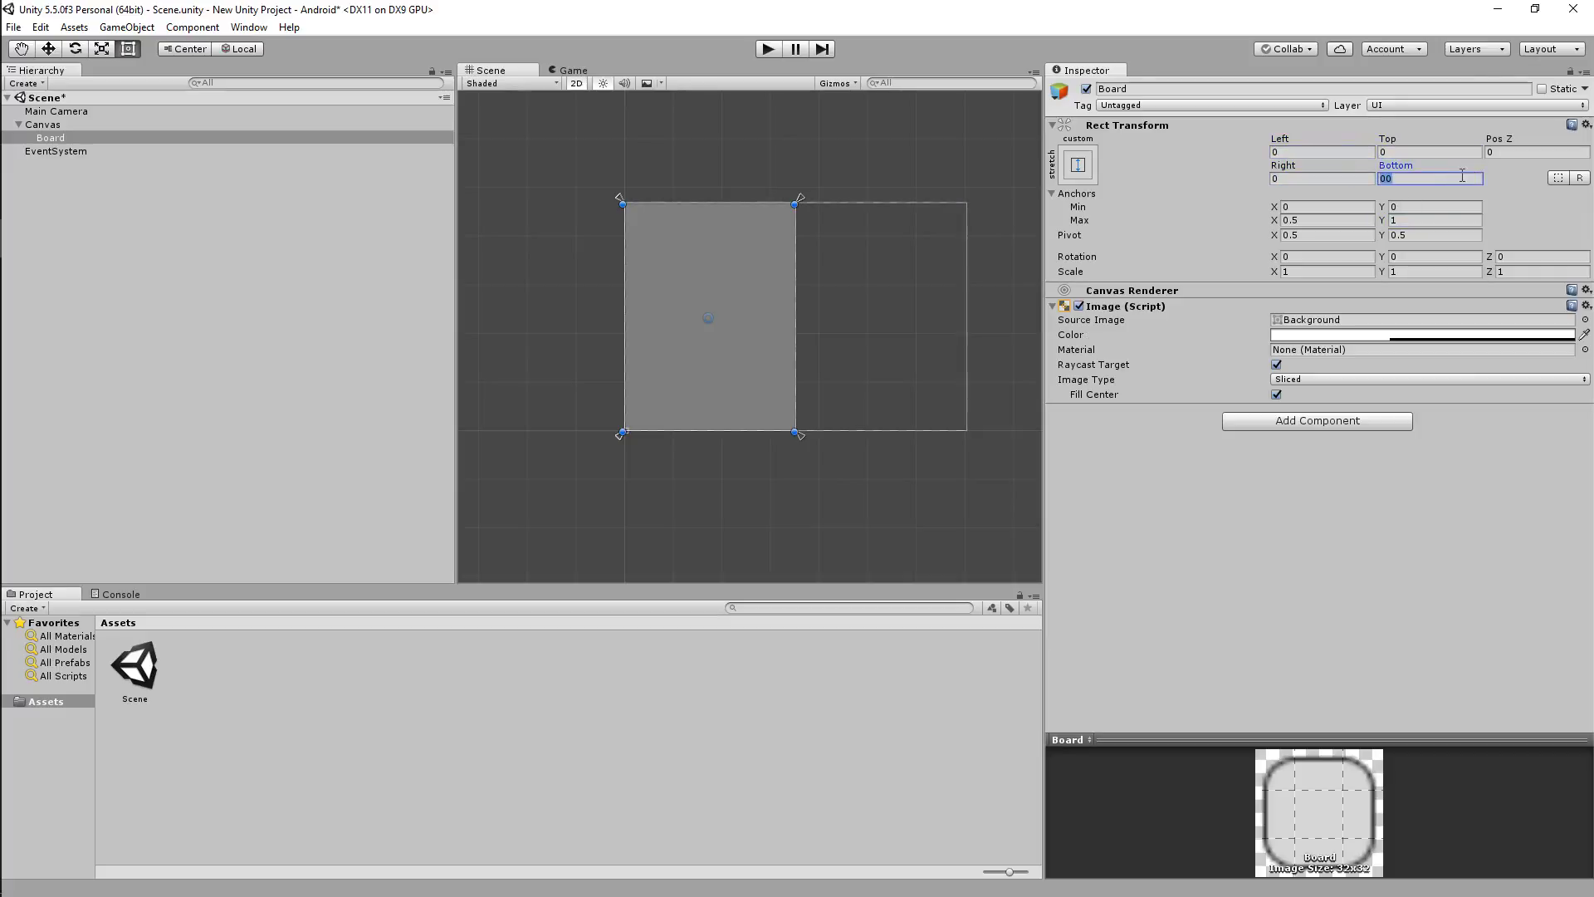
pyautogui.write('0')
# - Check the Board panel in the Game view by toggling its Image component and its active state off and on
pyautogui.click(572, 70)
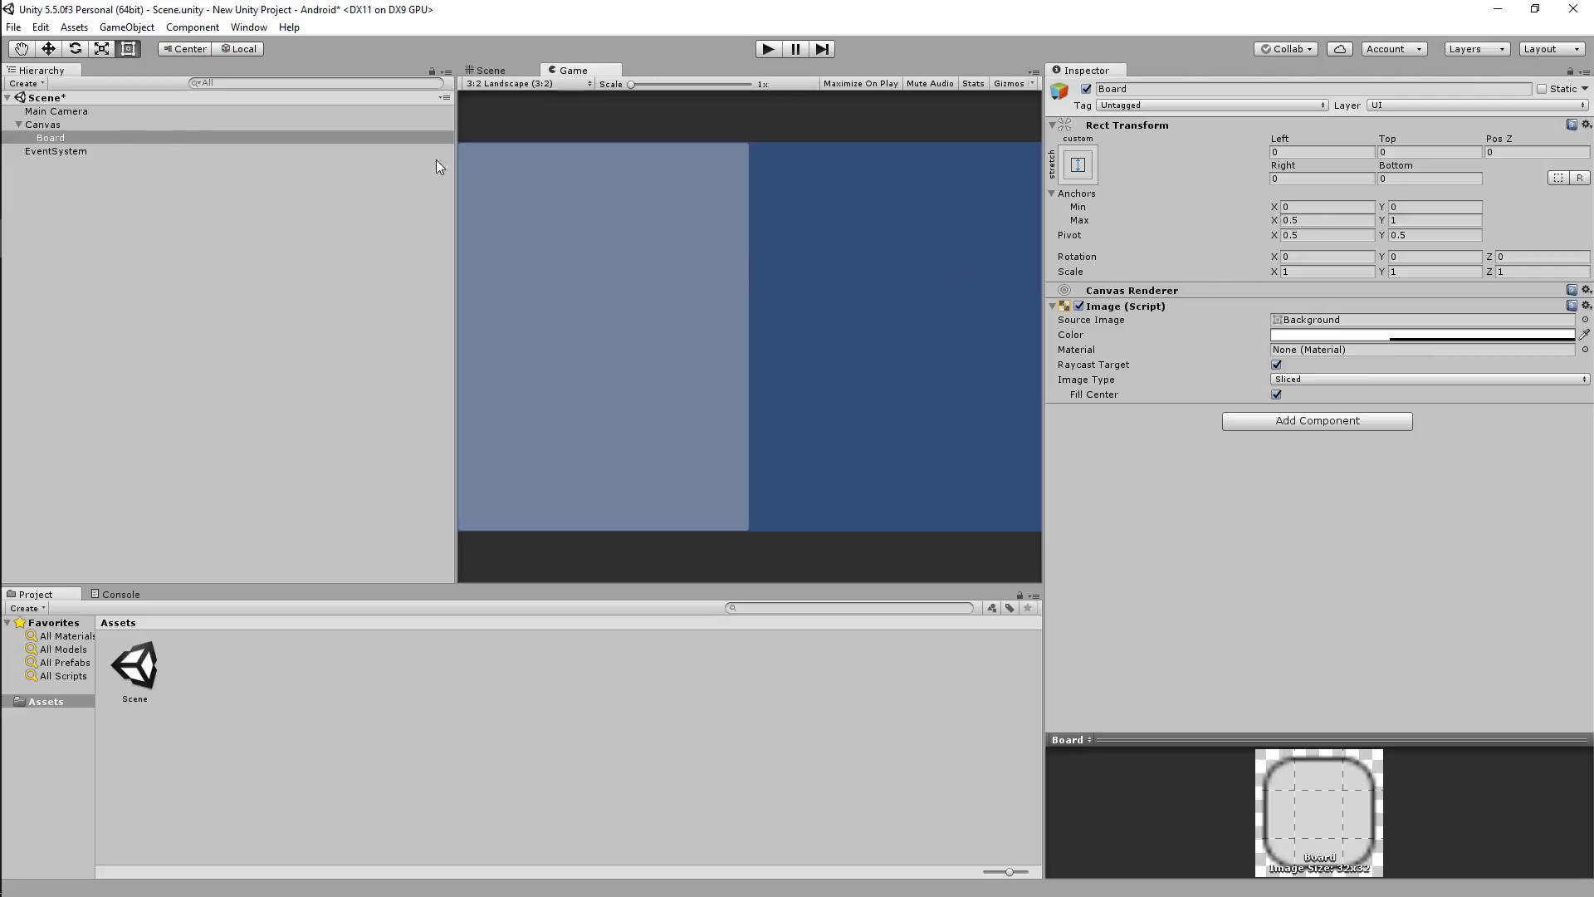
pyautogui.click(1080, 306)
pyautogui.click(1079, 306)
pyautogui.click(1080, 306)
pyautogui.click(1079, 306)
pyautogui.click(1086, 89)
pyautogui.click(1086, 89)
# - Check the Board panel in the Game view at 3:2 Portrait, then switch back to 3:2 Landscape
pyautogui.click(448, 229)
pyautogui.moveTo(453, 233); pyautogui.dragTo(490, 224)
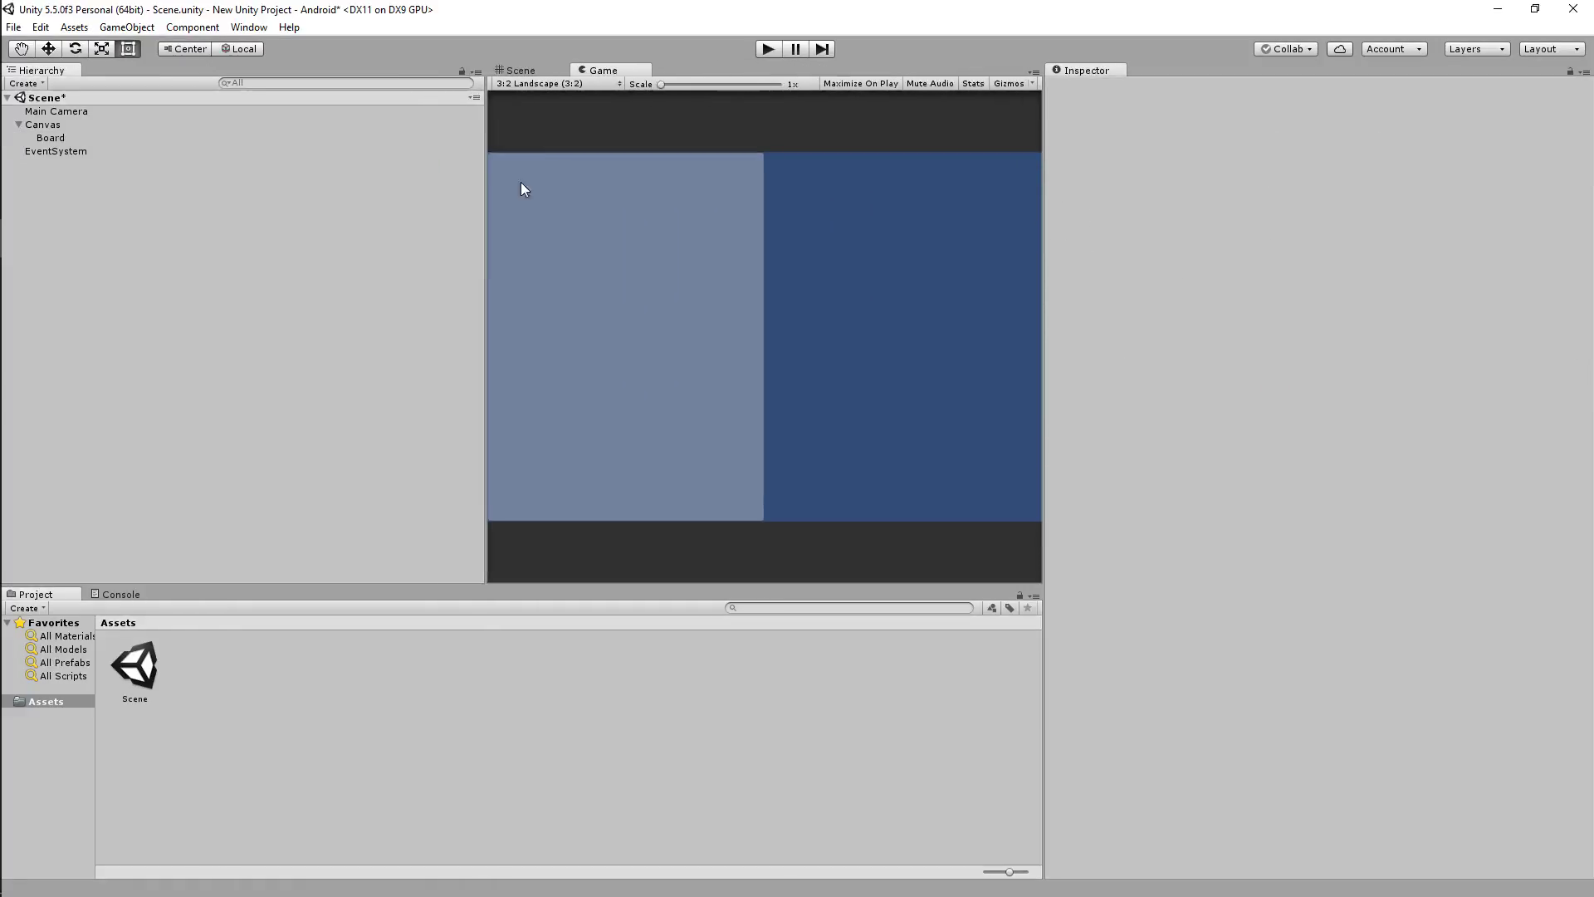
pyautogui.click(548, 84)
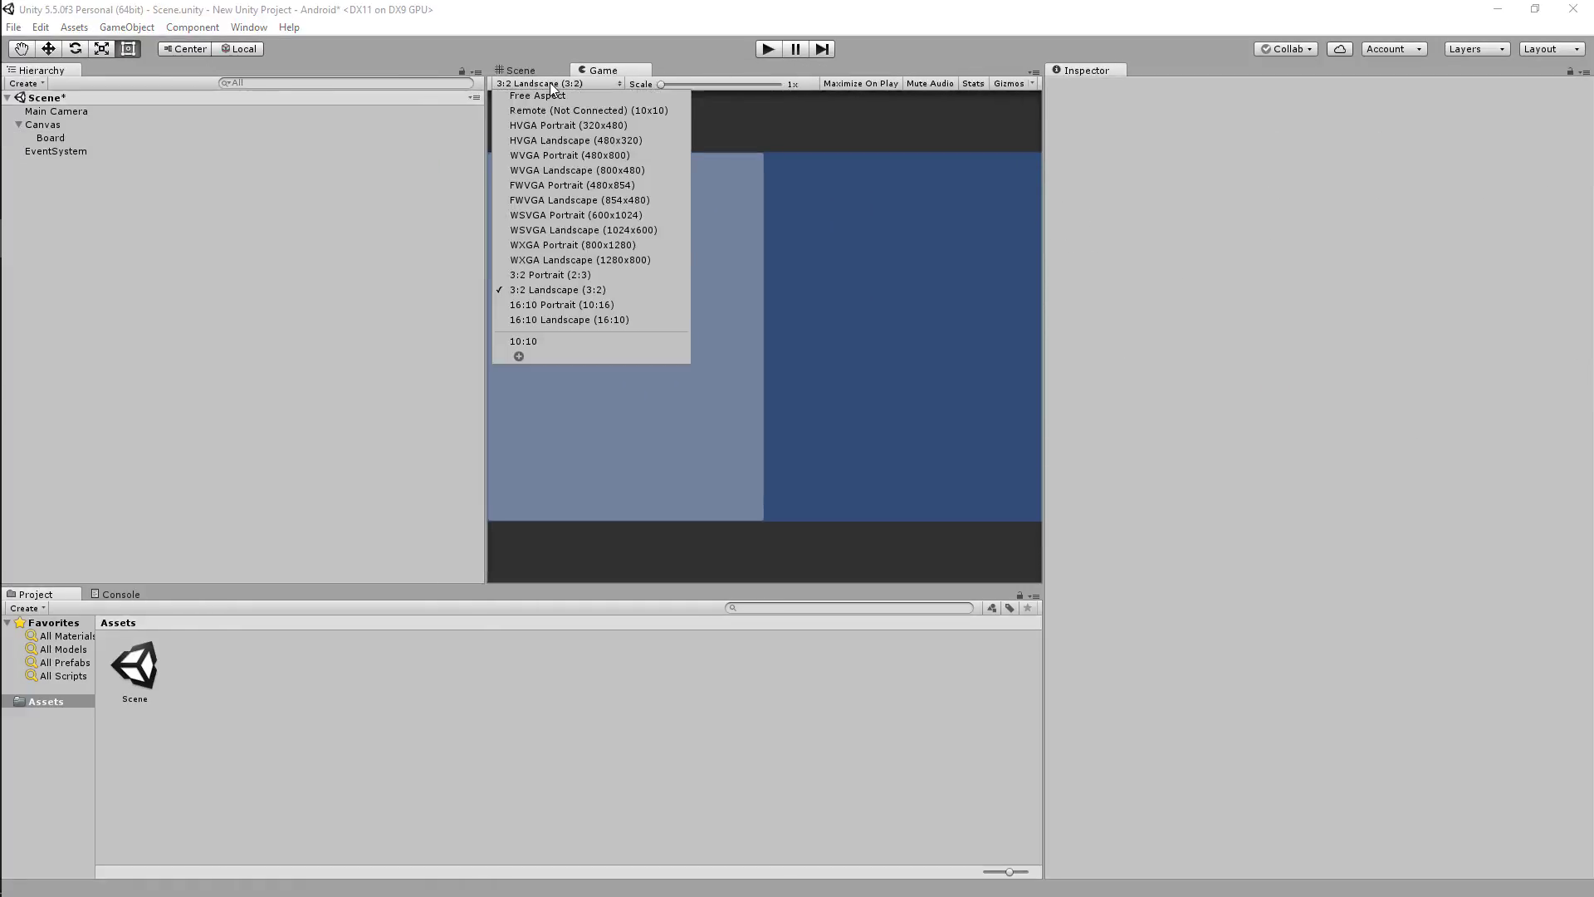
pyautogui.click(594, 275)
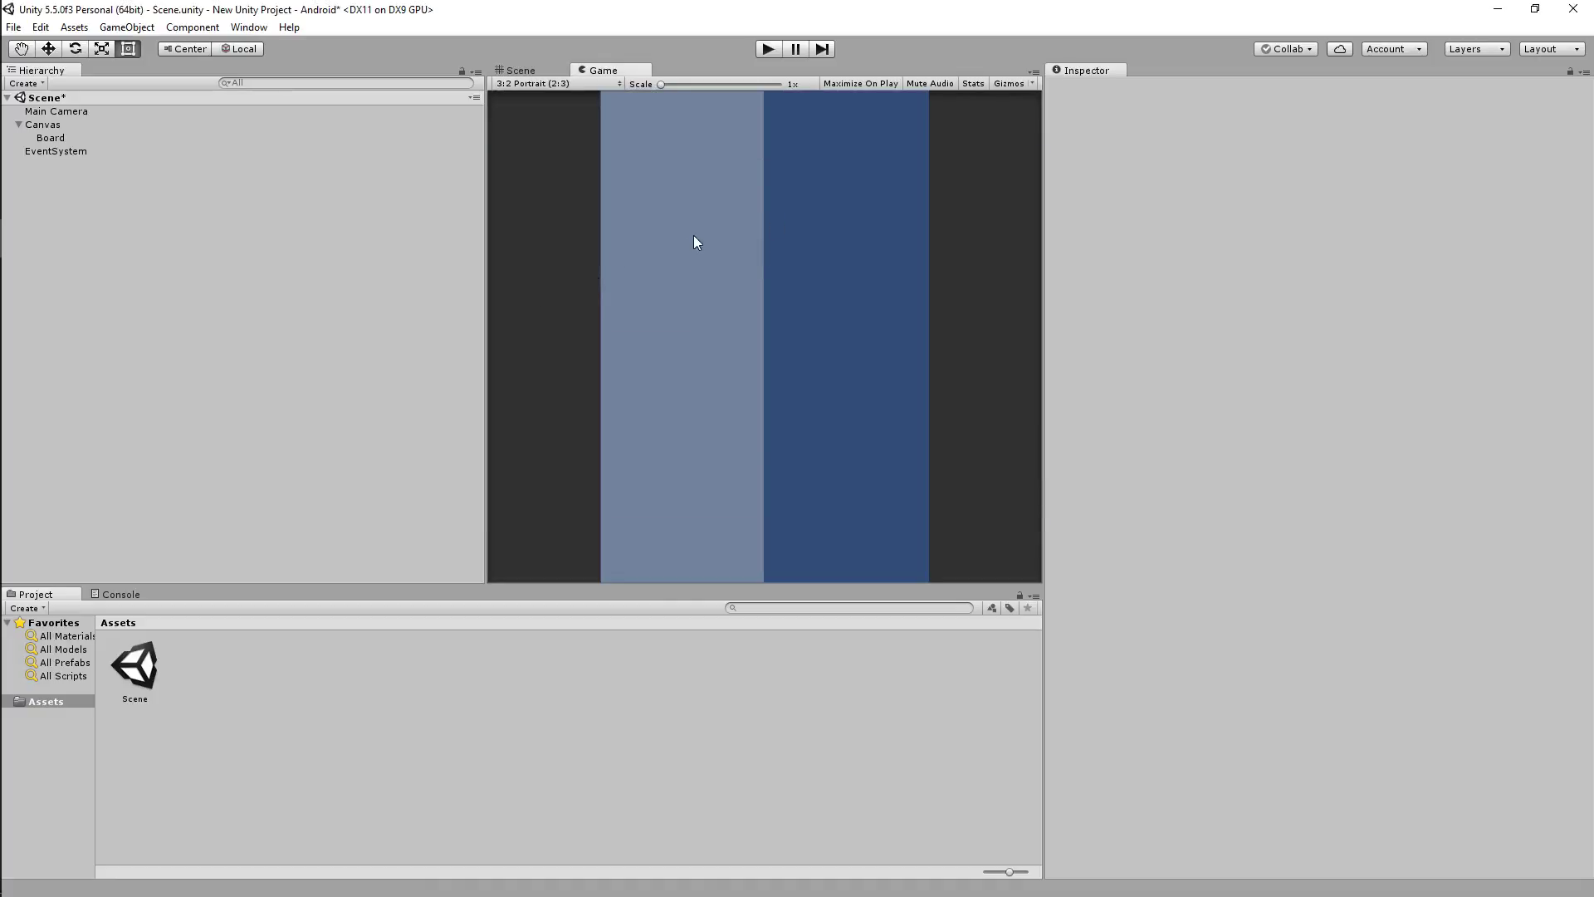
pyautogui.click(565, 84)
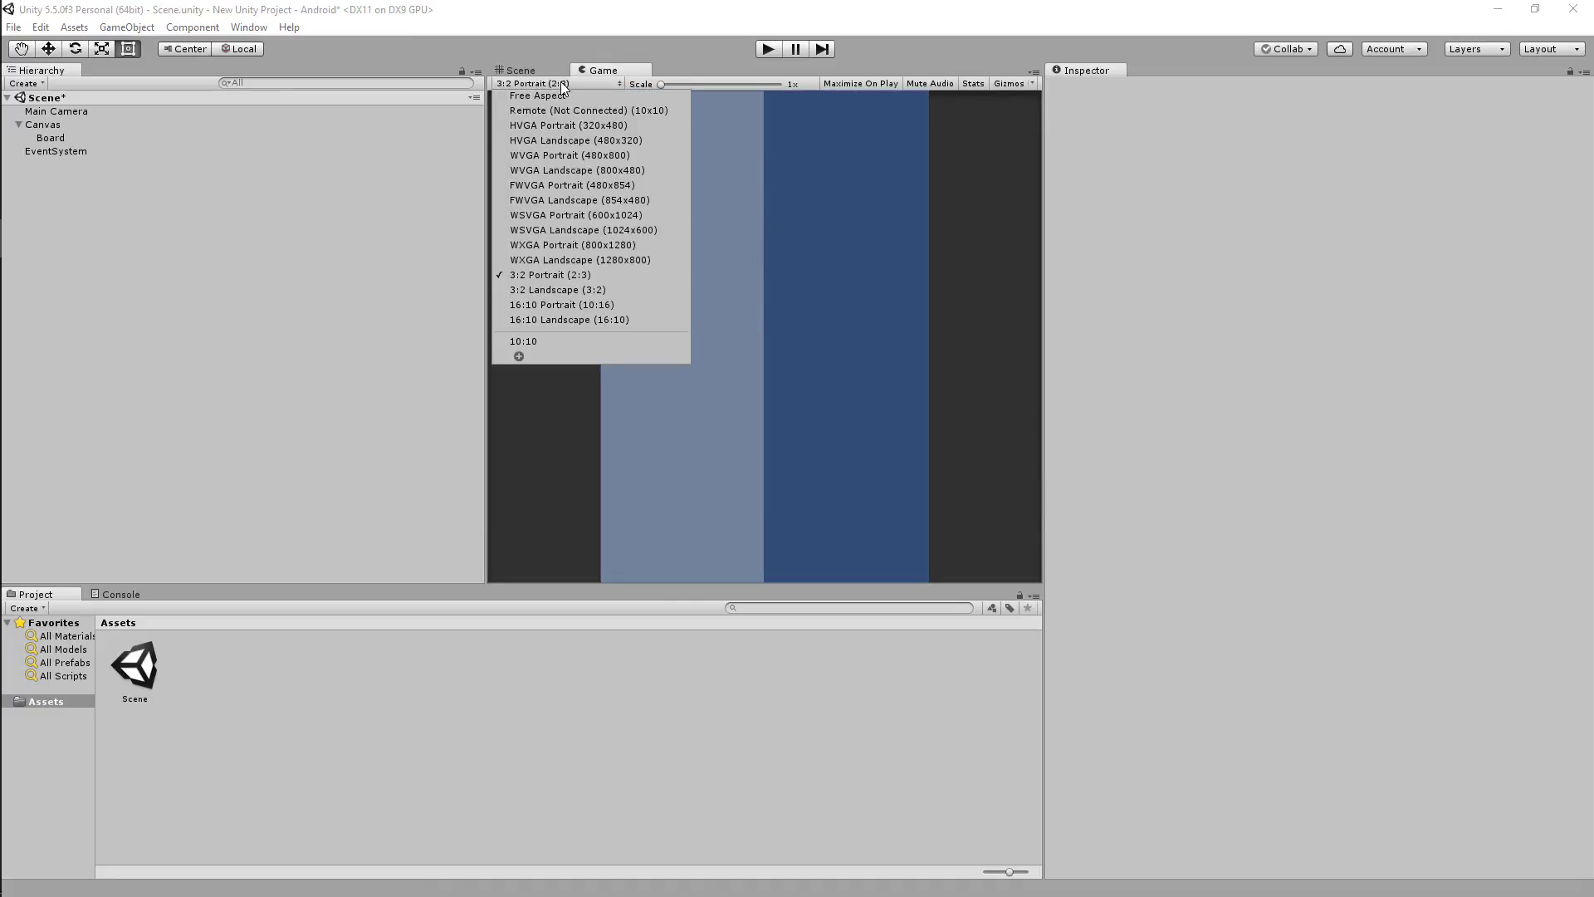
pyautogui.click(598, 296)
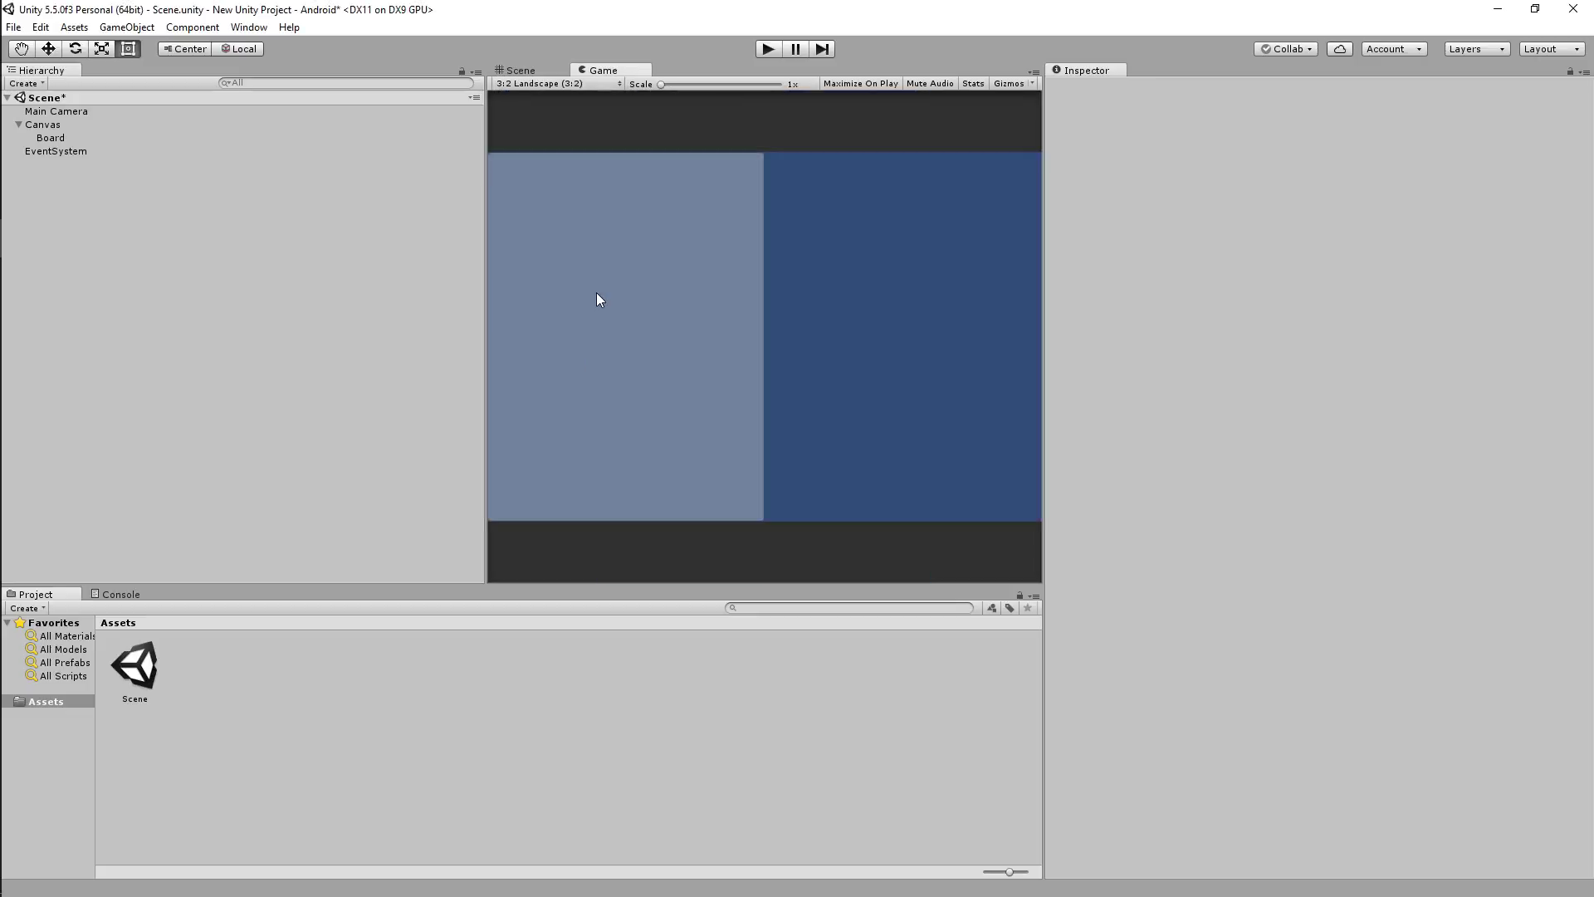
# - Set the Board panel's maximum X anchor to 0.67 and its Right offset to 0
pyautogui.click(51, 138)
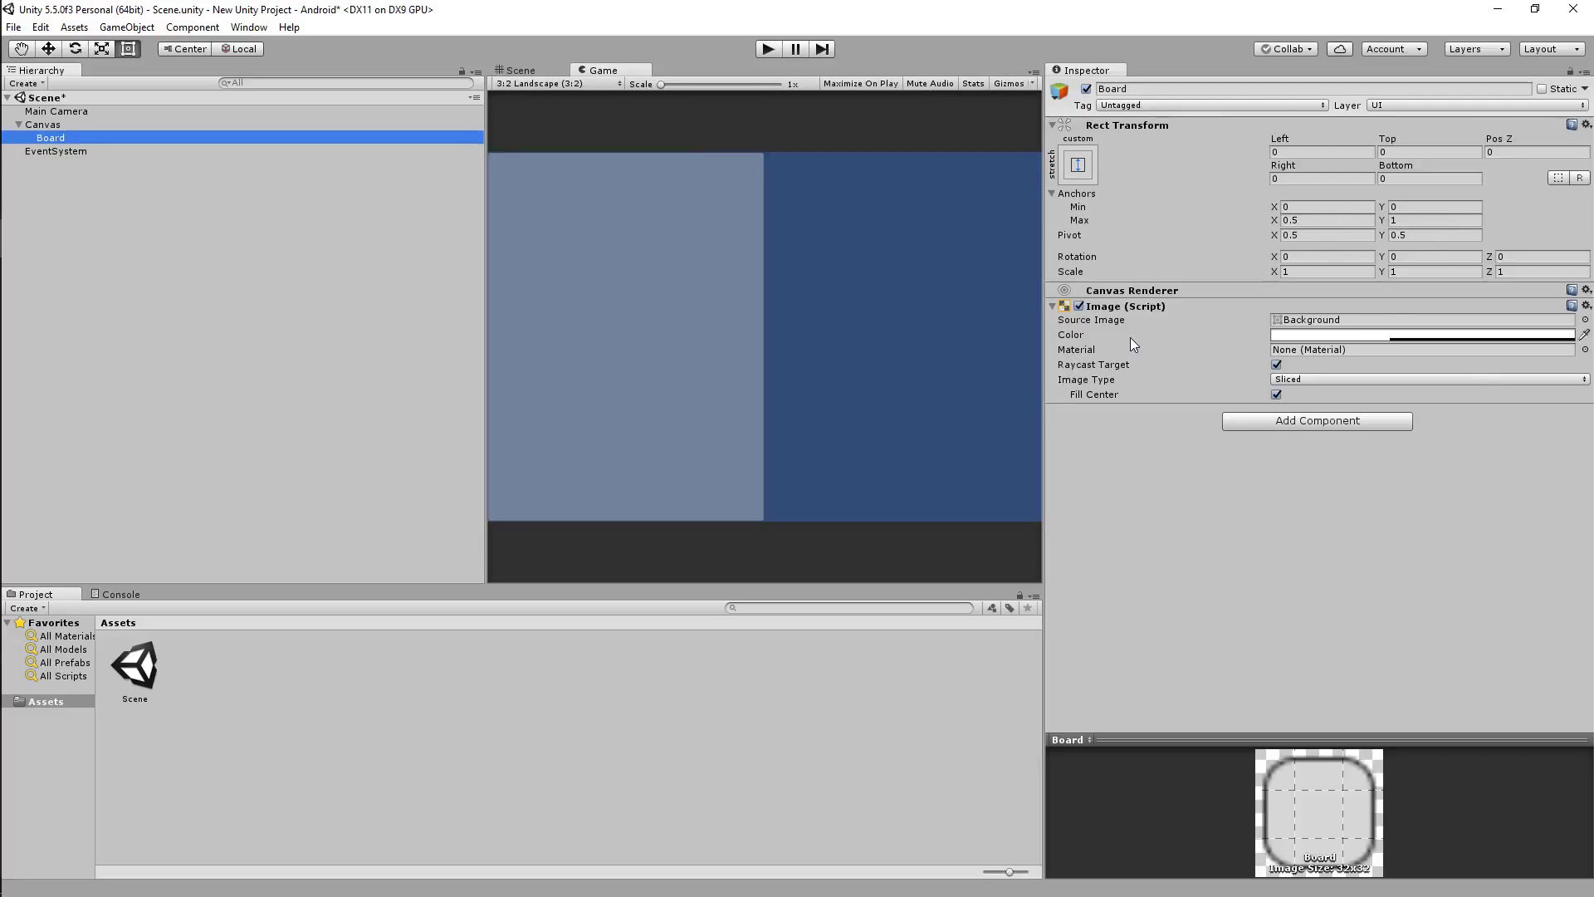
pyautogui.click(1326, 221)
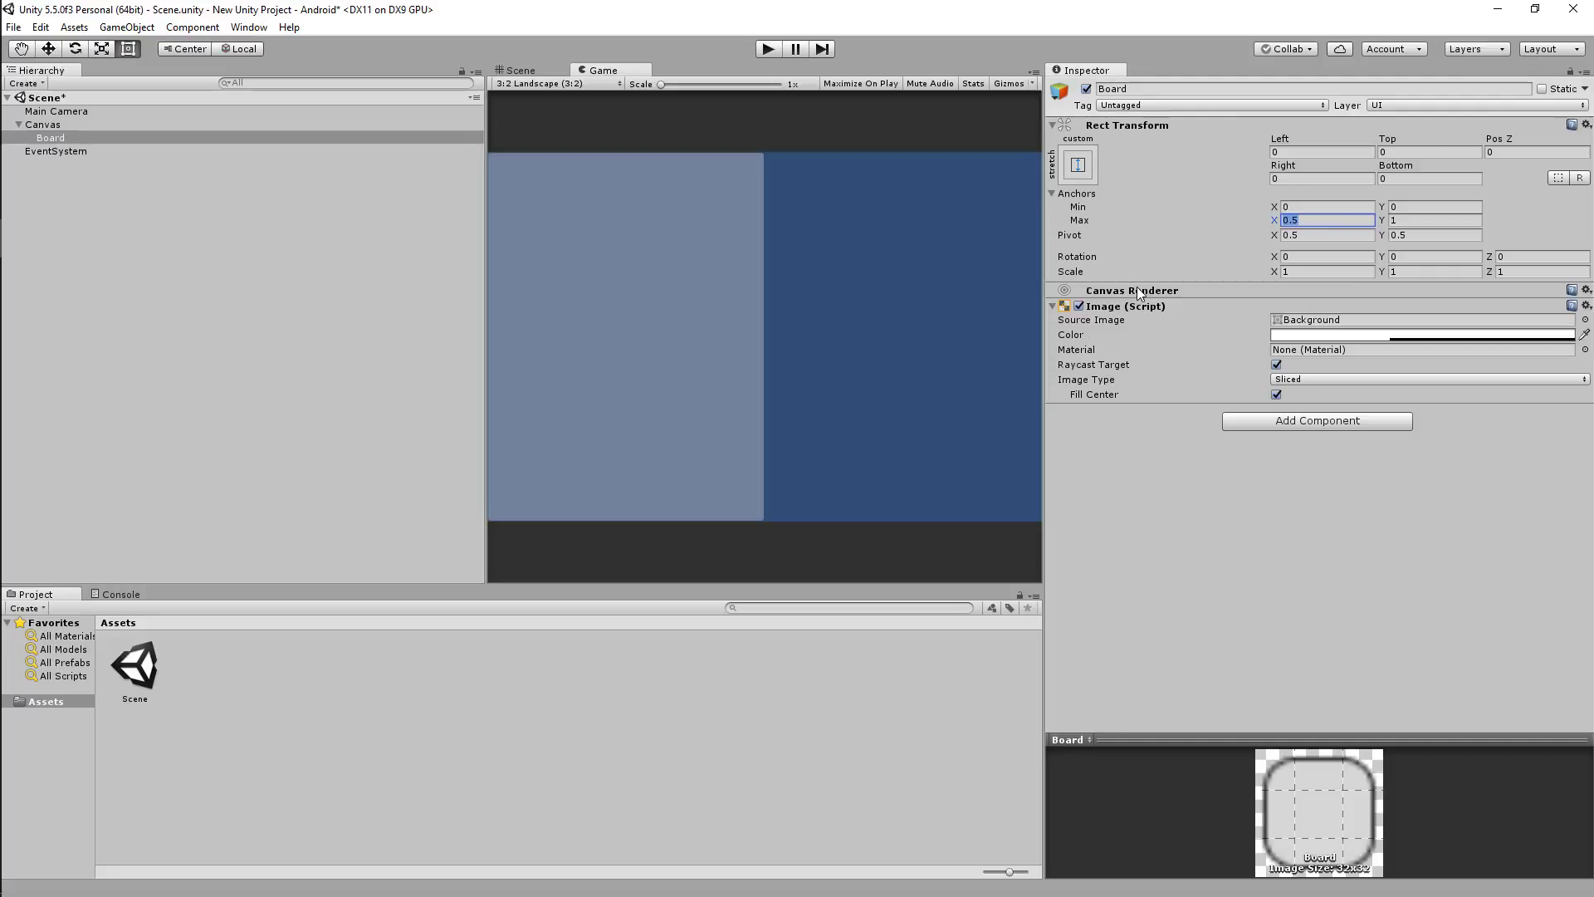
pyautogui.click(1344, 221)
pyautogui.press('BackSpace')
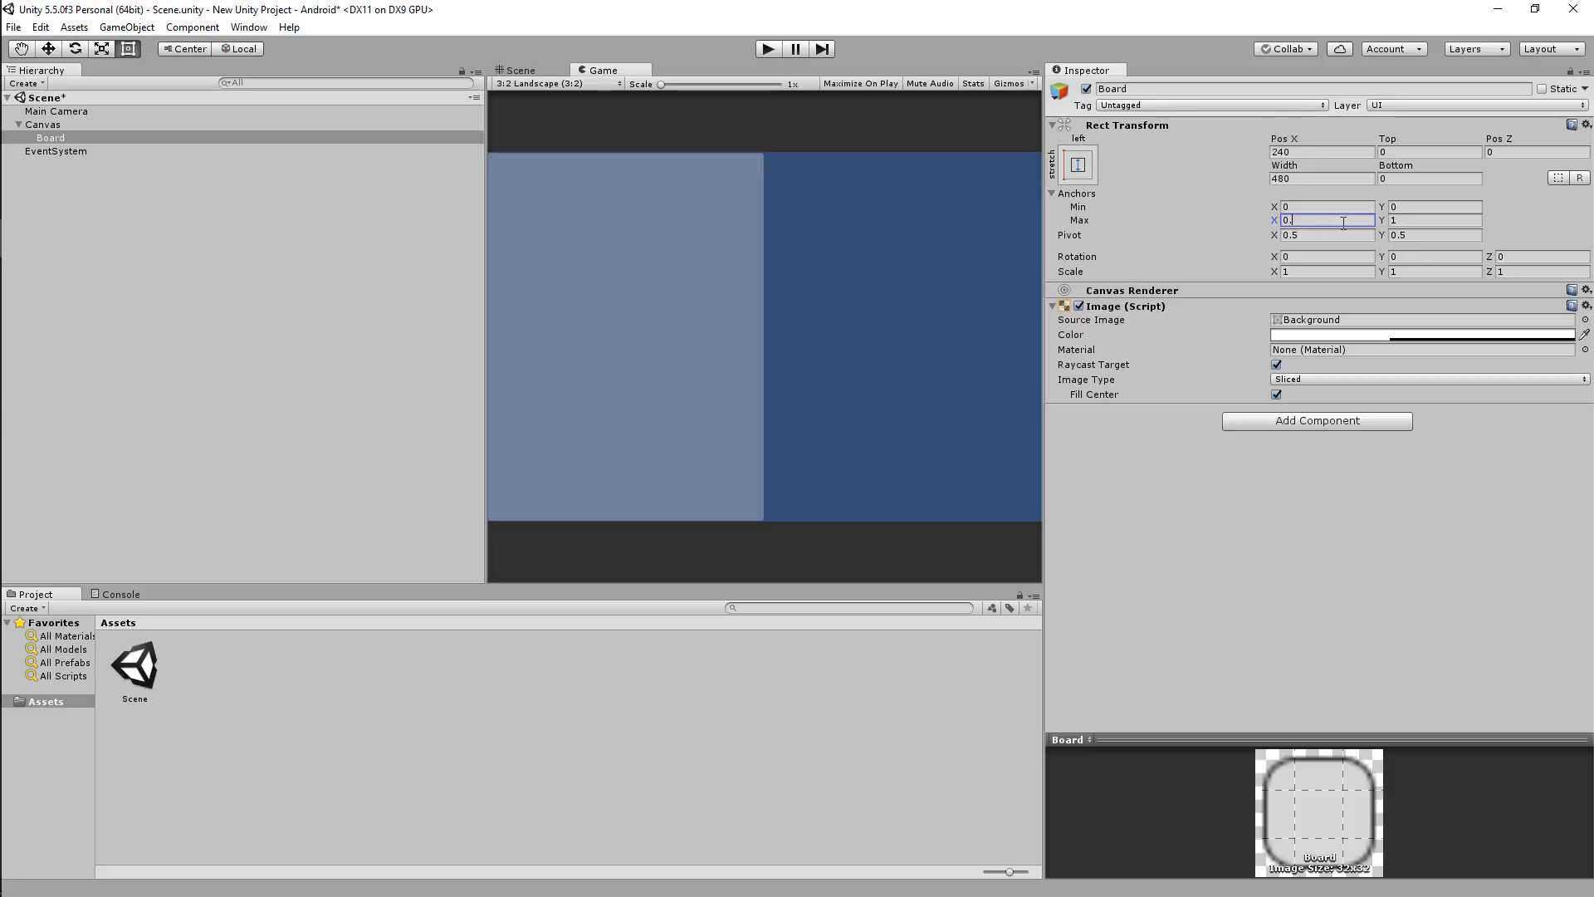
pyautogui.write('67')
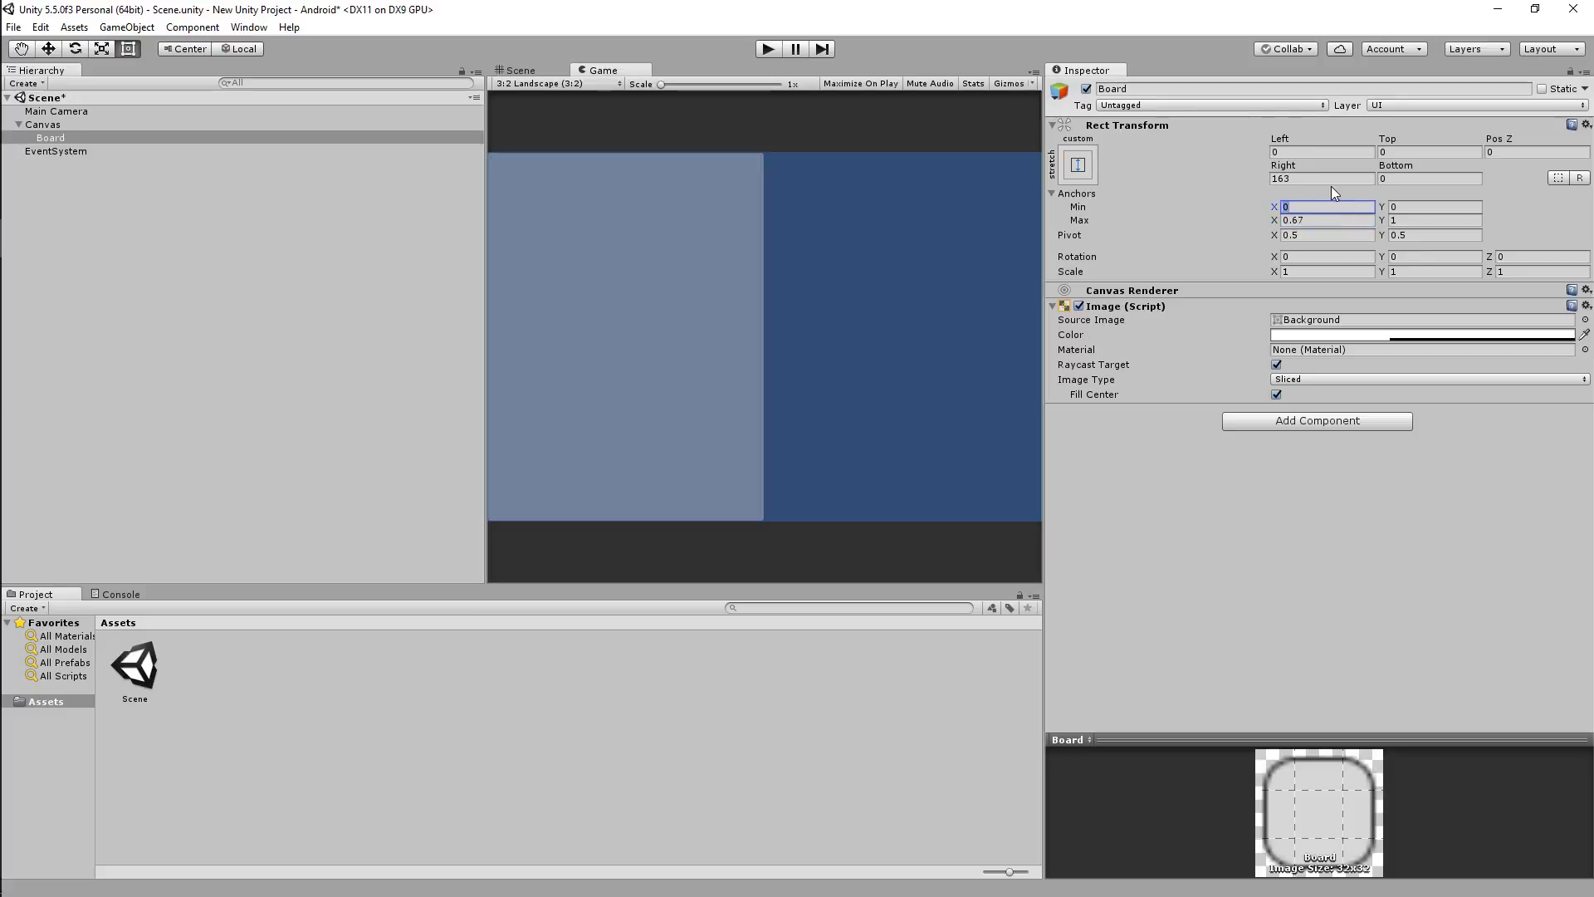
pyautogui.click(1331, 179)
pyautogui.write('0')
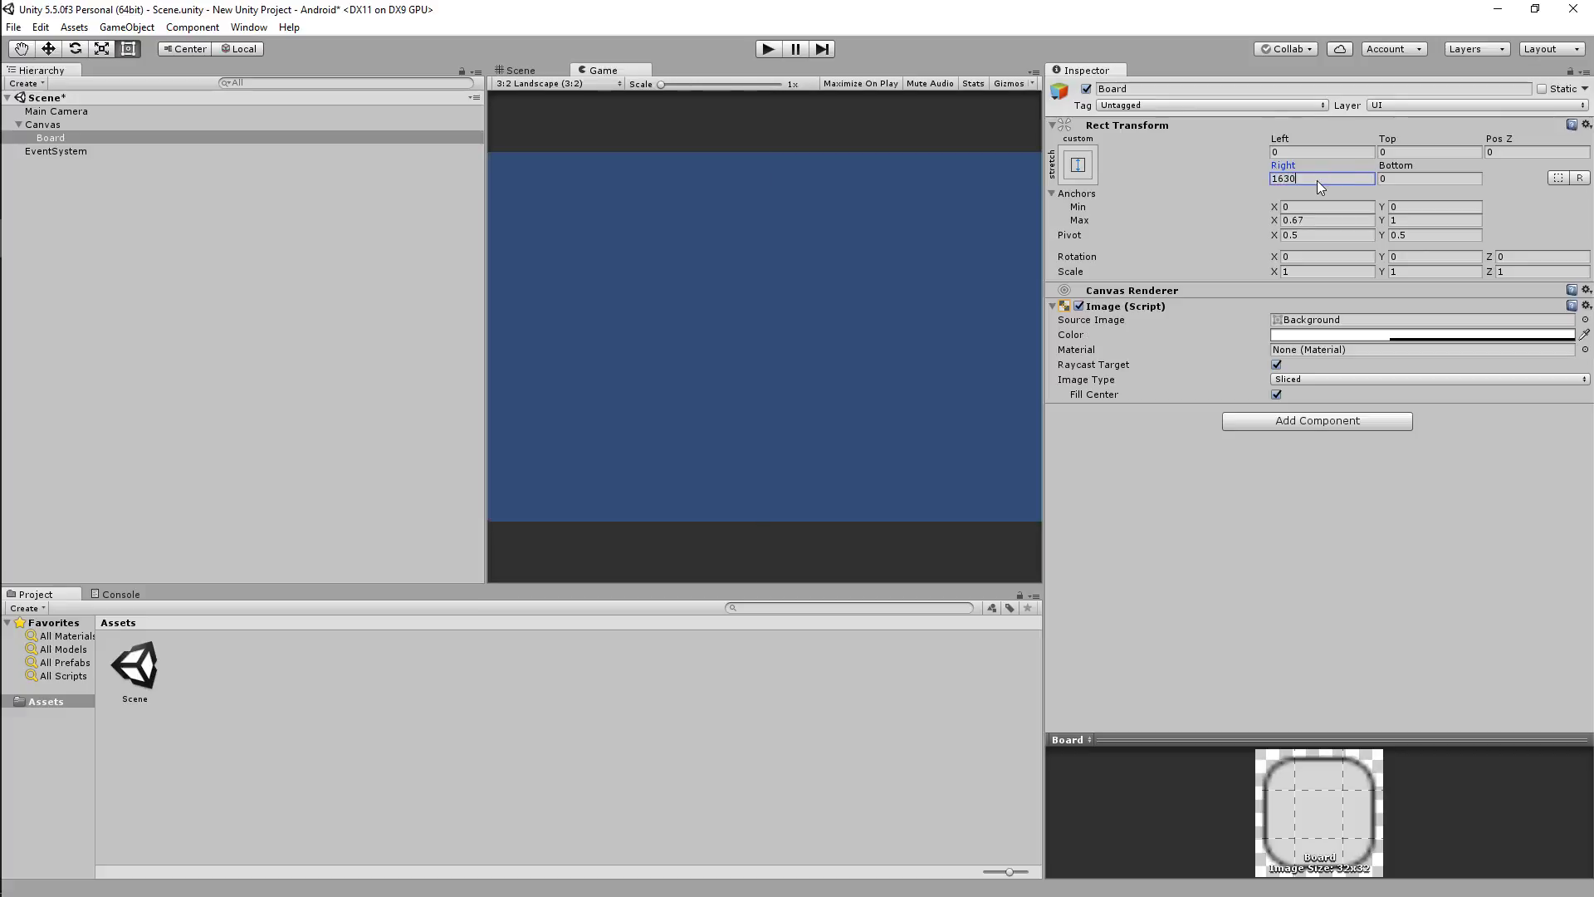
pyautogui.write('00')
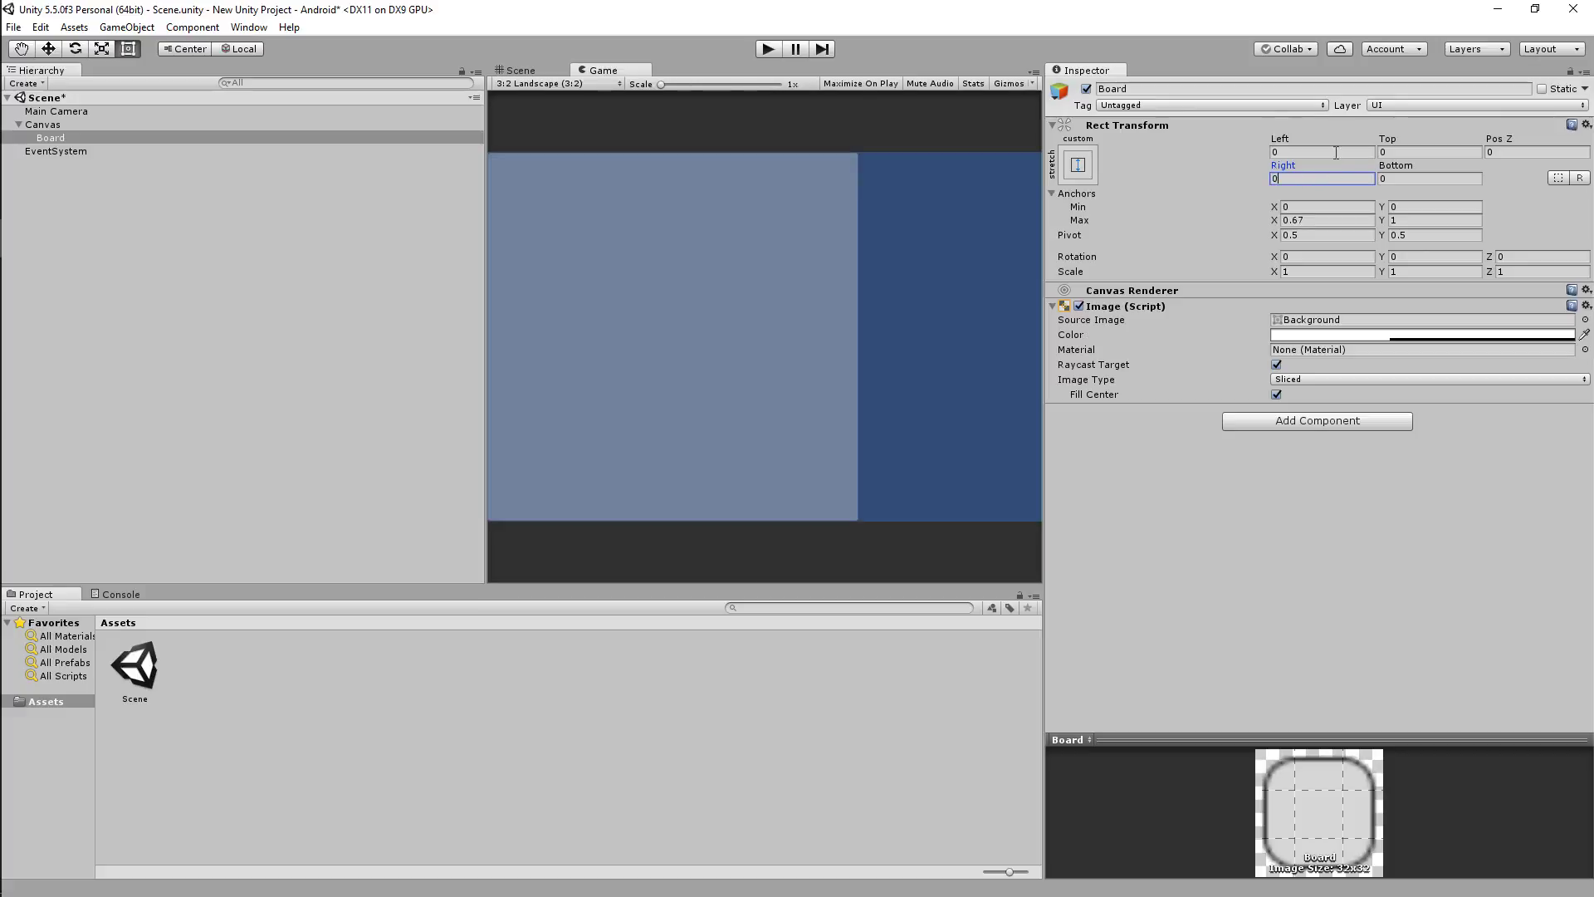
pyautogui.click(1330, 153)
pyautogui.click(535, 69)
pyautogui.click(589, 70)
pyautogui.click(1304, 207)
pyautogui.click(1314, 220)
pyautogui.doubleClick(1314, 221)
# - Add a UI Button as a child of the Board panel
pyautogui.click(105, 127)
pyautogui.click(108, 139)
pyautogui.rightClick(108, 138)
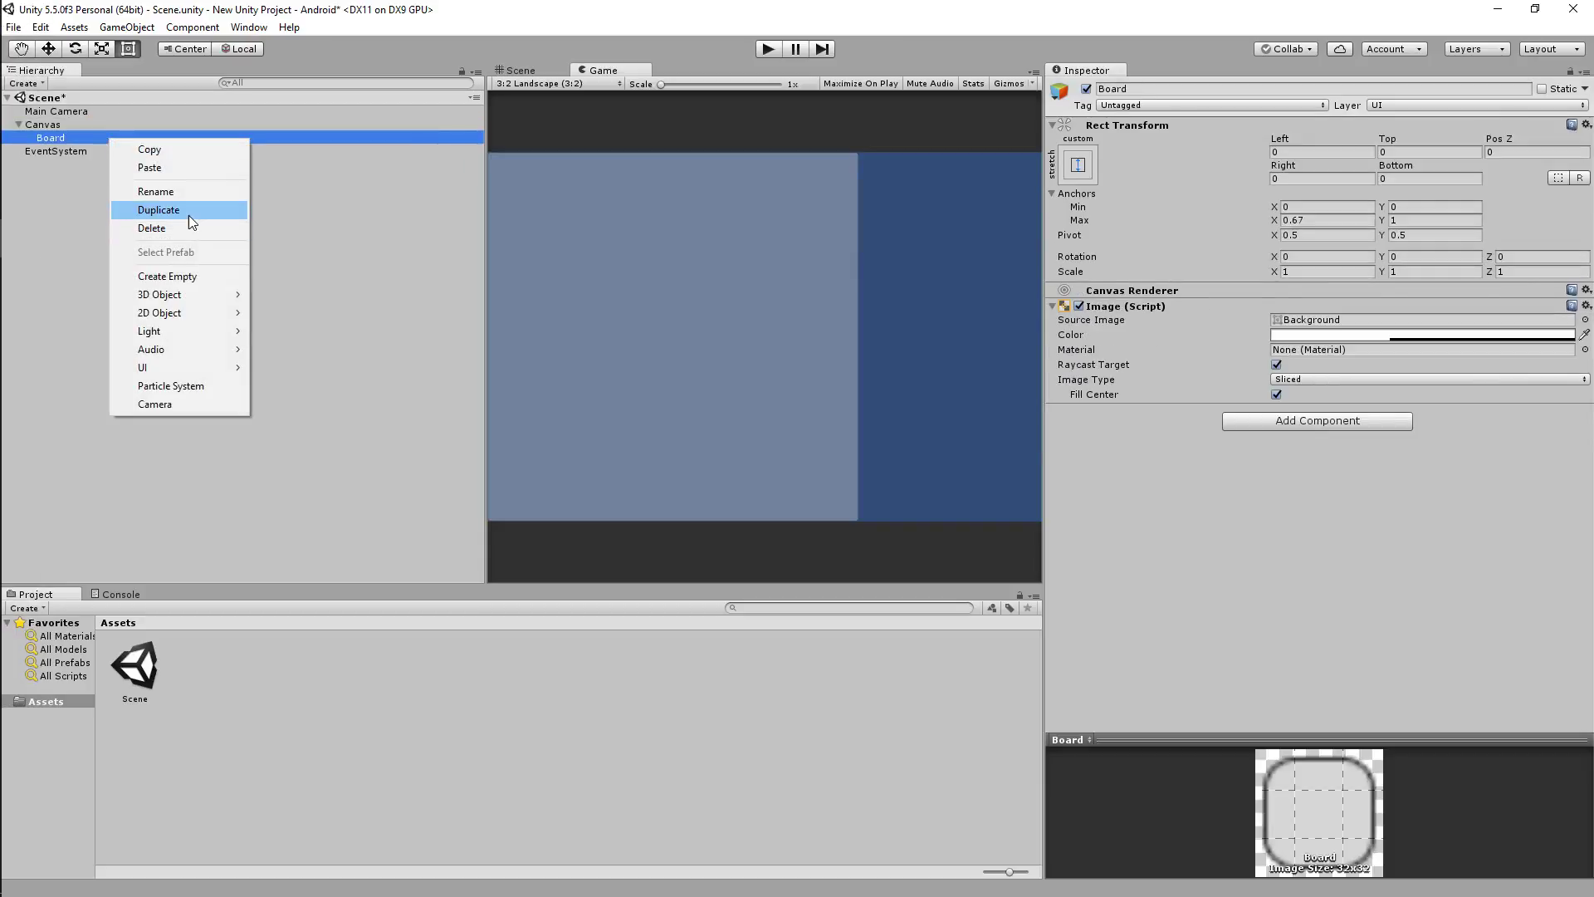
pyautogui.moveTo(192, 381)
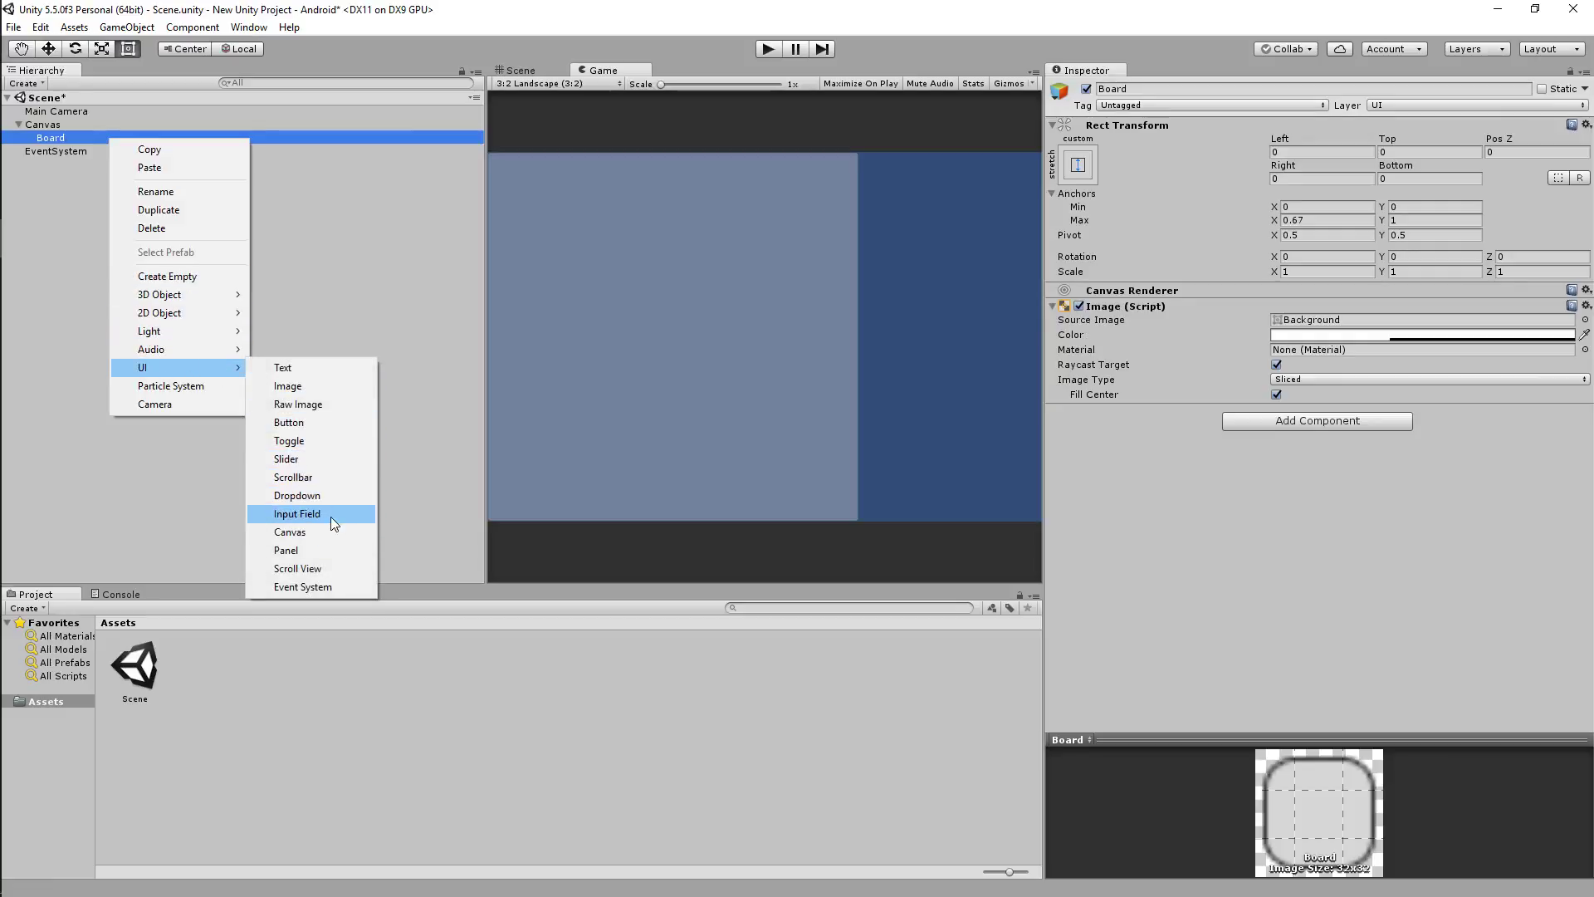
pyautogui.click(328, 423)
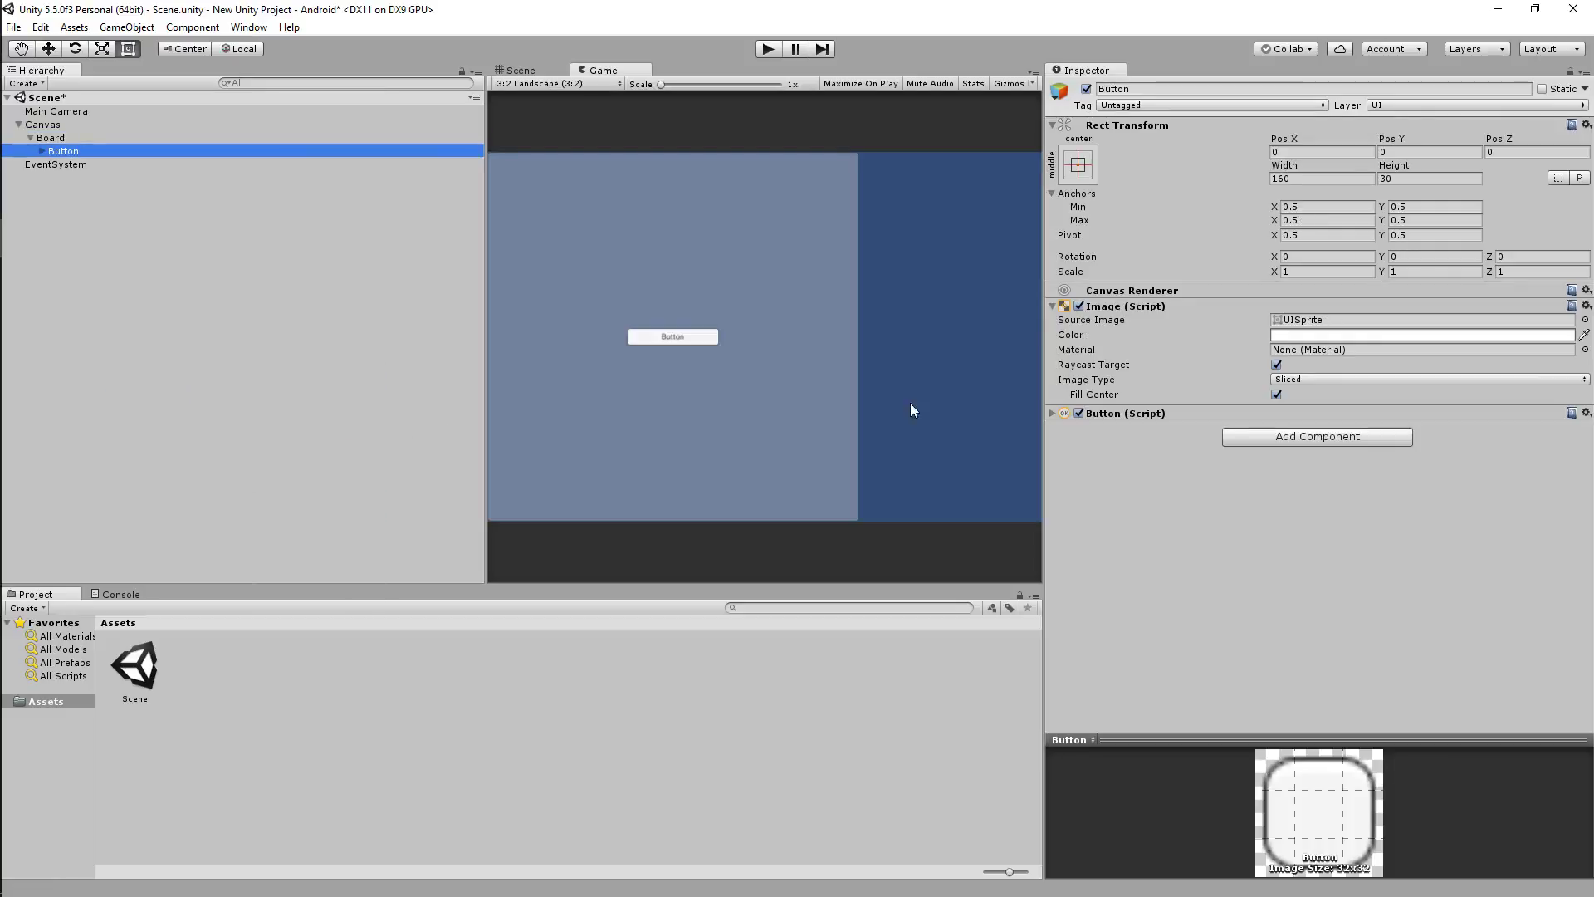
# - Set the Button's minimum and maximum anchors to 1 on both the X and Y axes
pyautogui.click(1329, 207)
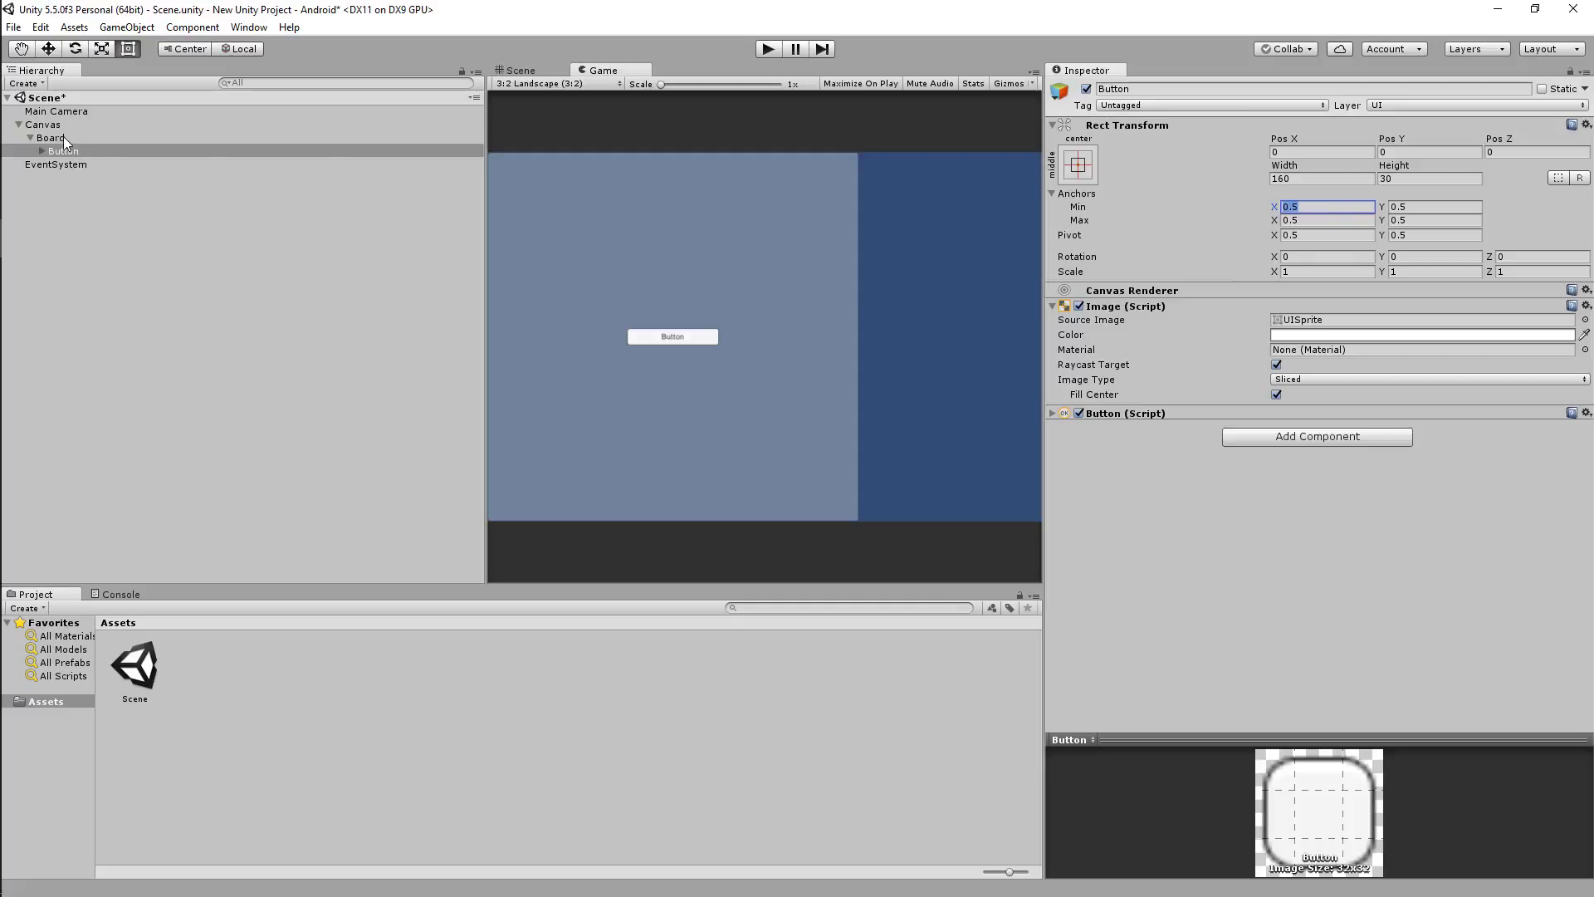
pyautogui.click(1343, 209)
pyautogui.doubleClick(1341, 207)
pyautogui.click(1342, 207)
pyautogui.doubleClick(1297, 207)
pyautogui.write('1')
pyautogui.doubleClick(1318, 220)
pyautogui.write('1')
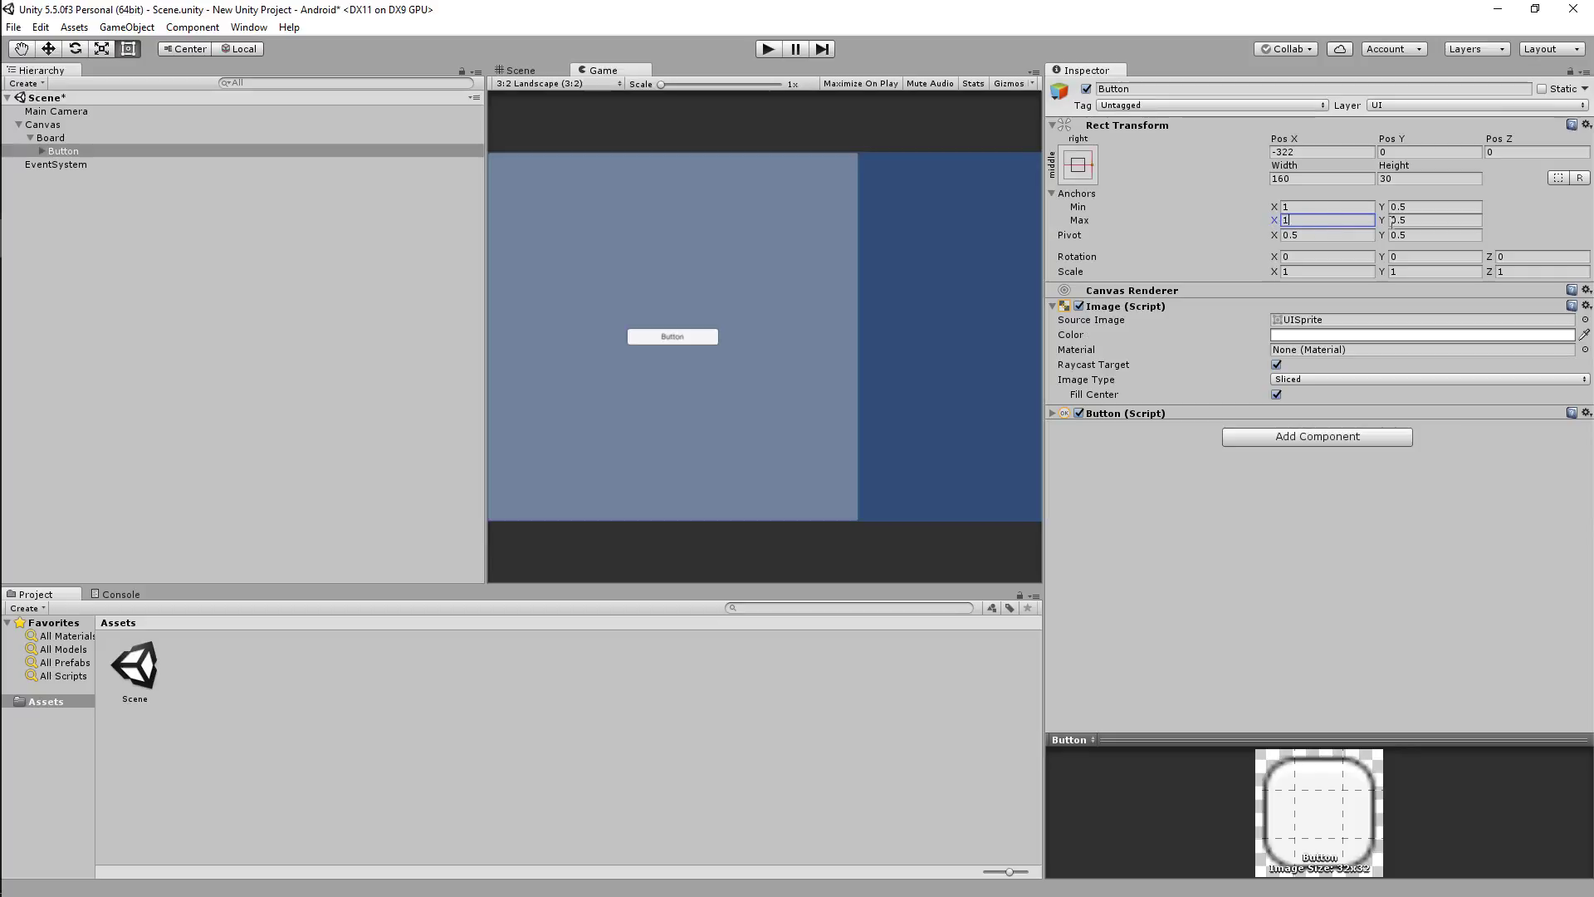
pyautogui.click(1407, 220)
pyautogui.write('1')
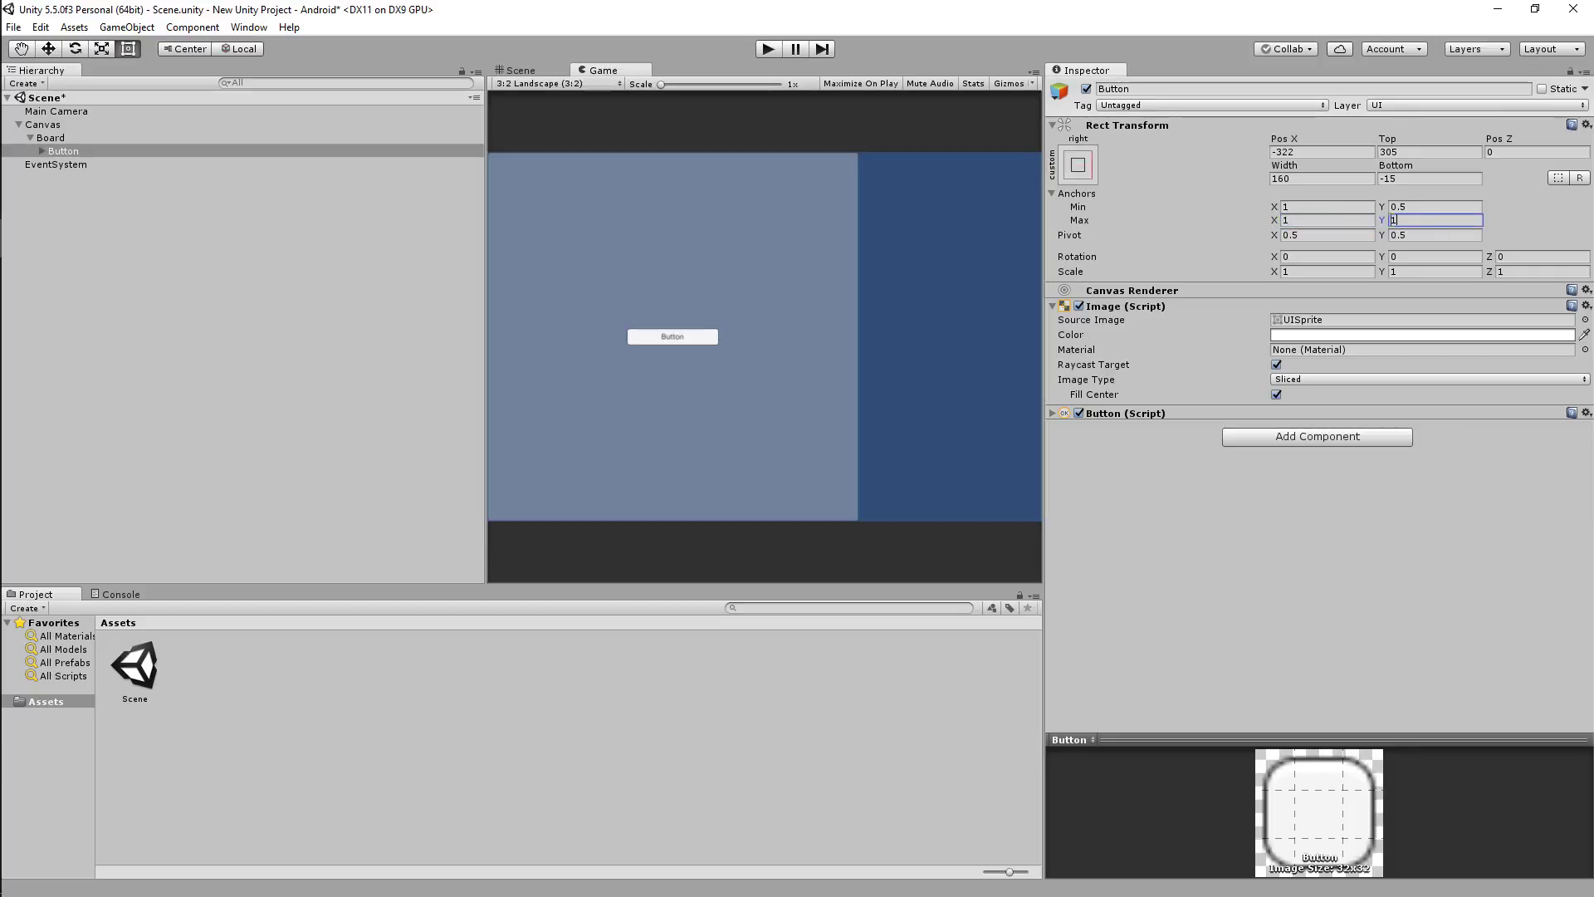
pyautogui.click(1391, 206)
pyautogui.write('1')
# - Set the Button's width, height, X position and Y position to 0
pyautogui.click(1323, 177)
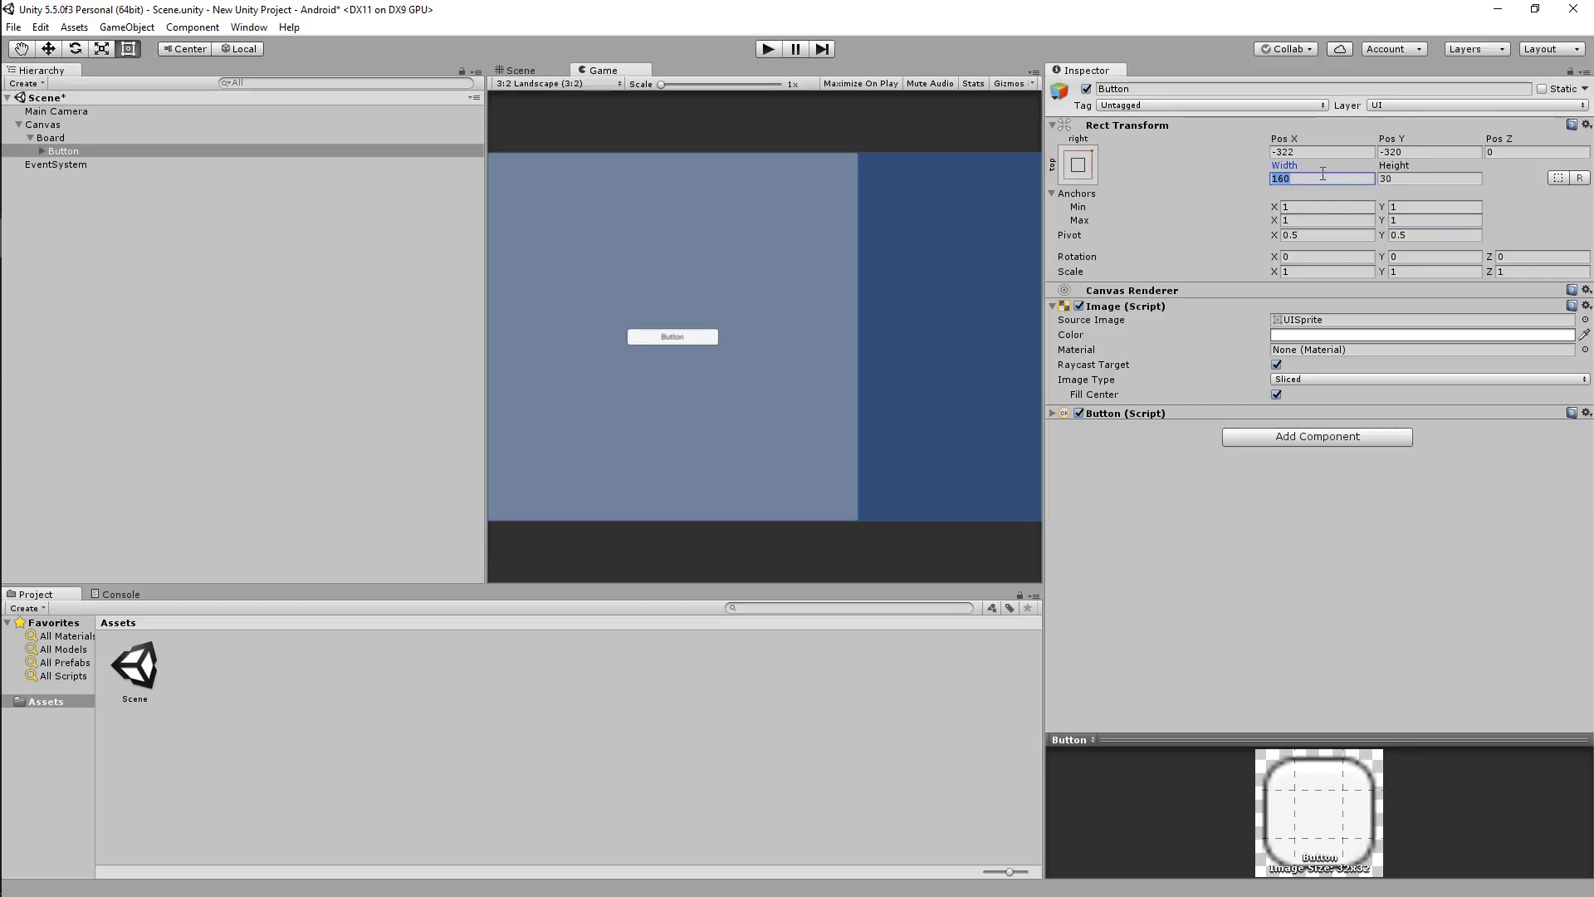
pyautogui.write('0')
pyautogui.click(1312, 153)
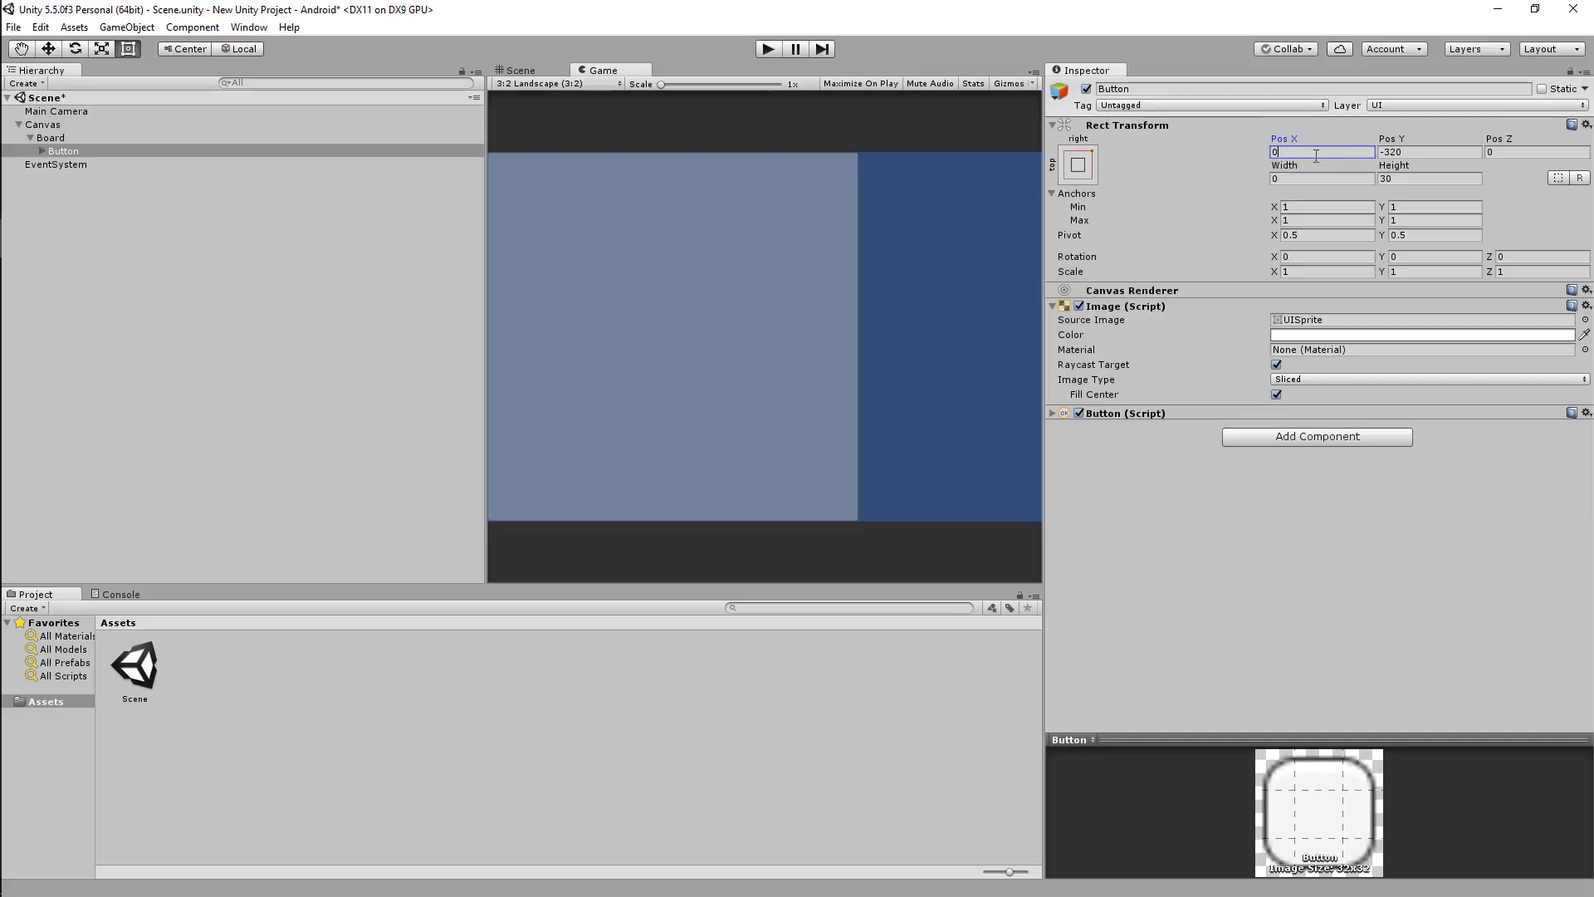
pyautogui.write('0')
pyautogui.click(1400, 153)
pyautogui.write('0')
pyautogui.click(1403, 178)
pyautogui.write('0')
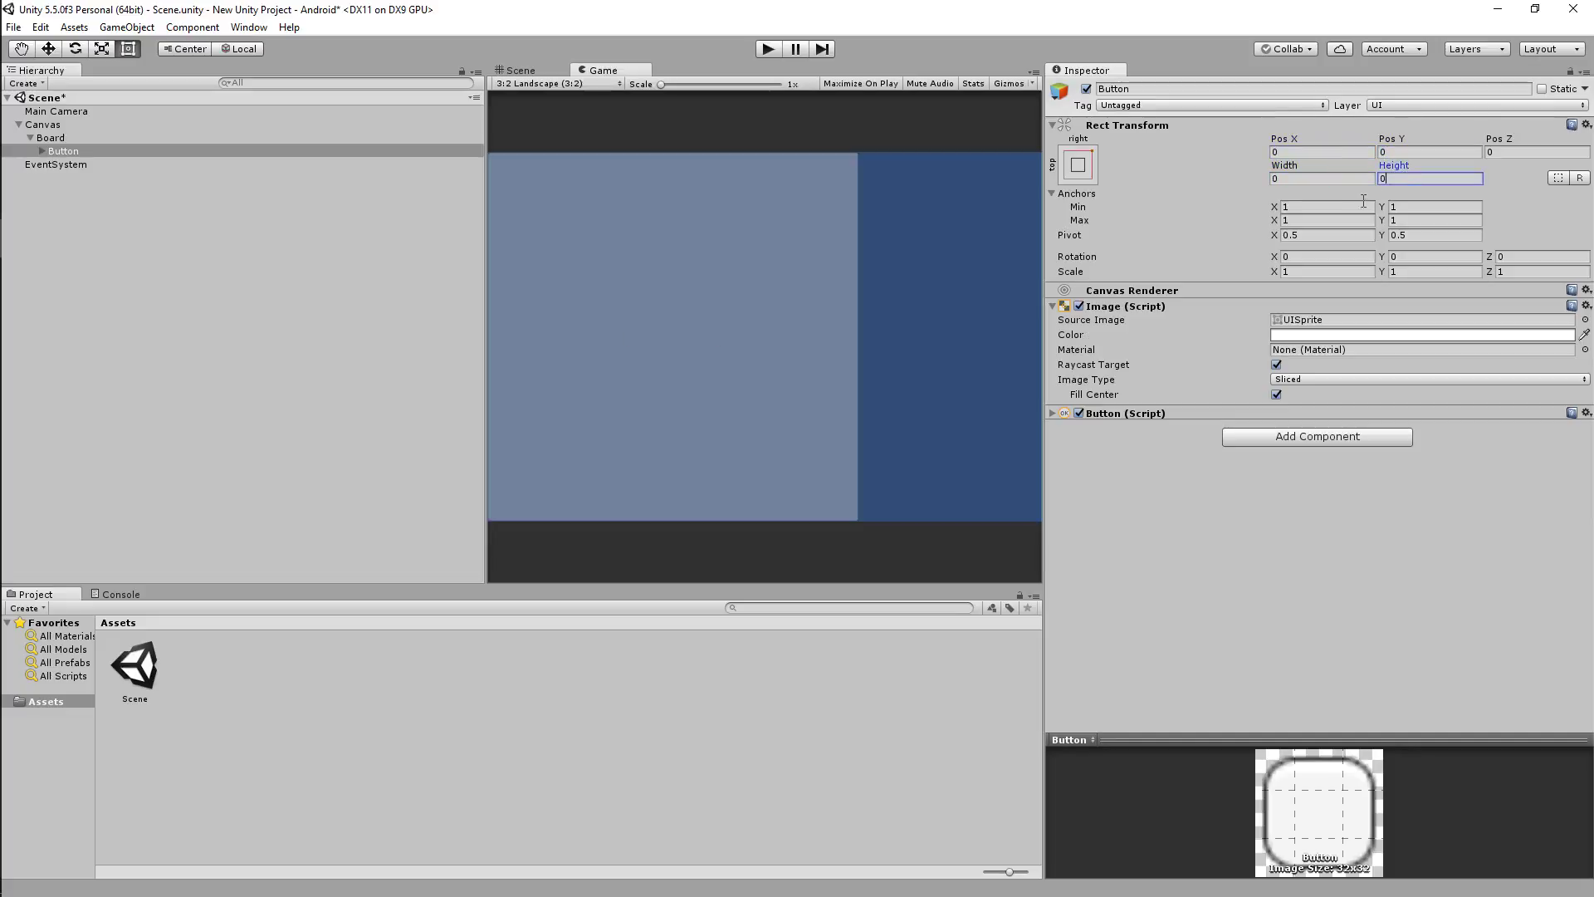
# - Apply the stretch-stretch anchor preset to the Button and set its Left and Bottom offsets to 0
pyautogui.click(1084, 165)
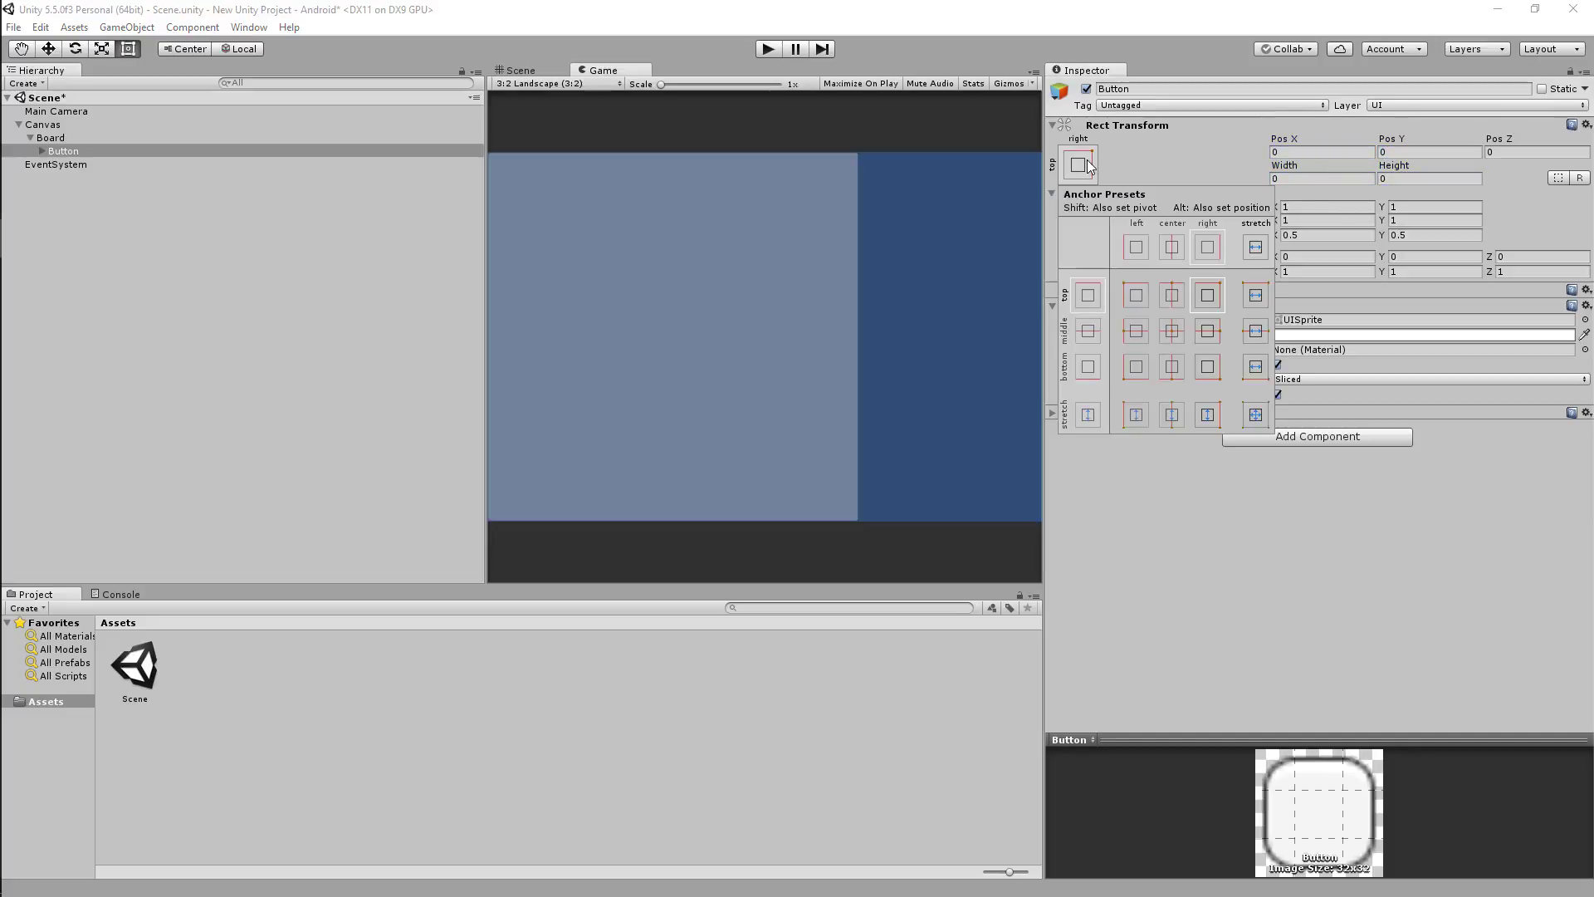
pyautogui.click(1256, 413)
pyautogui.click(1300, 152)
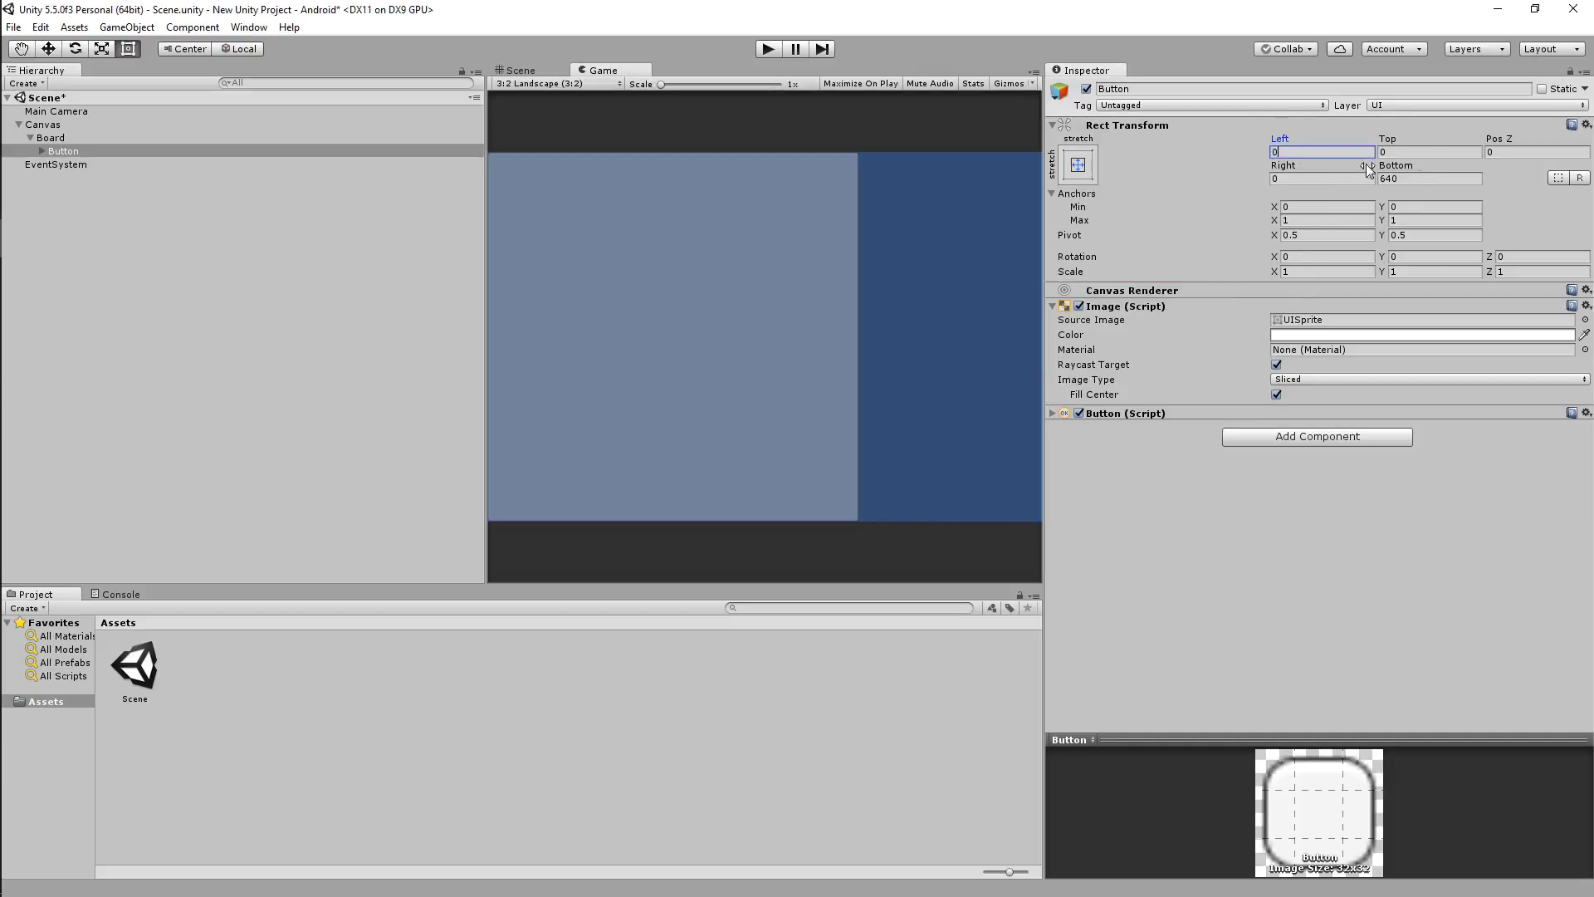
pyautogui.write('0')
pyautogui.click(1411, 179)
pyautogui.write('0')
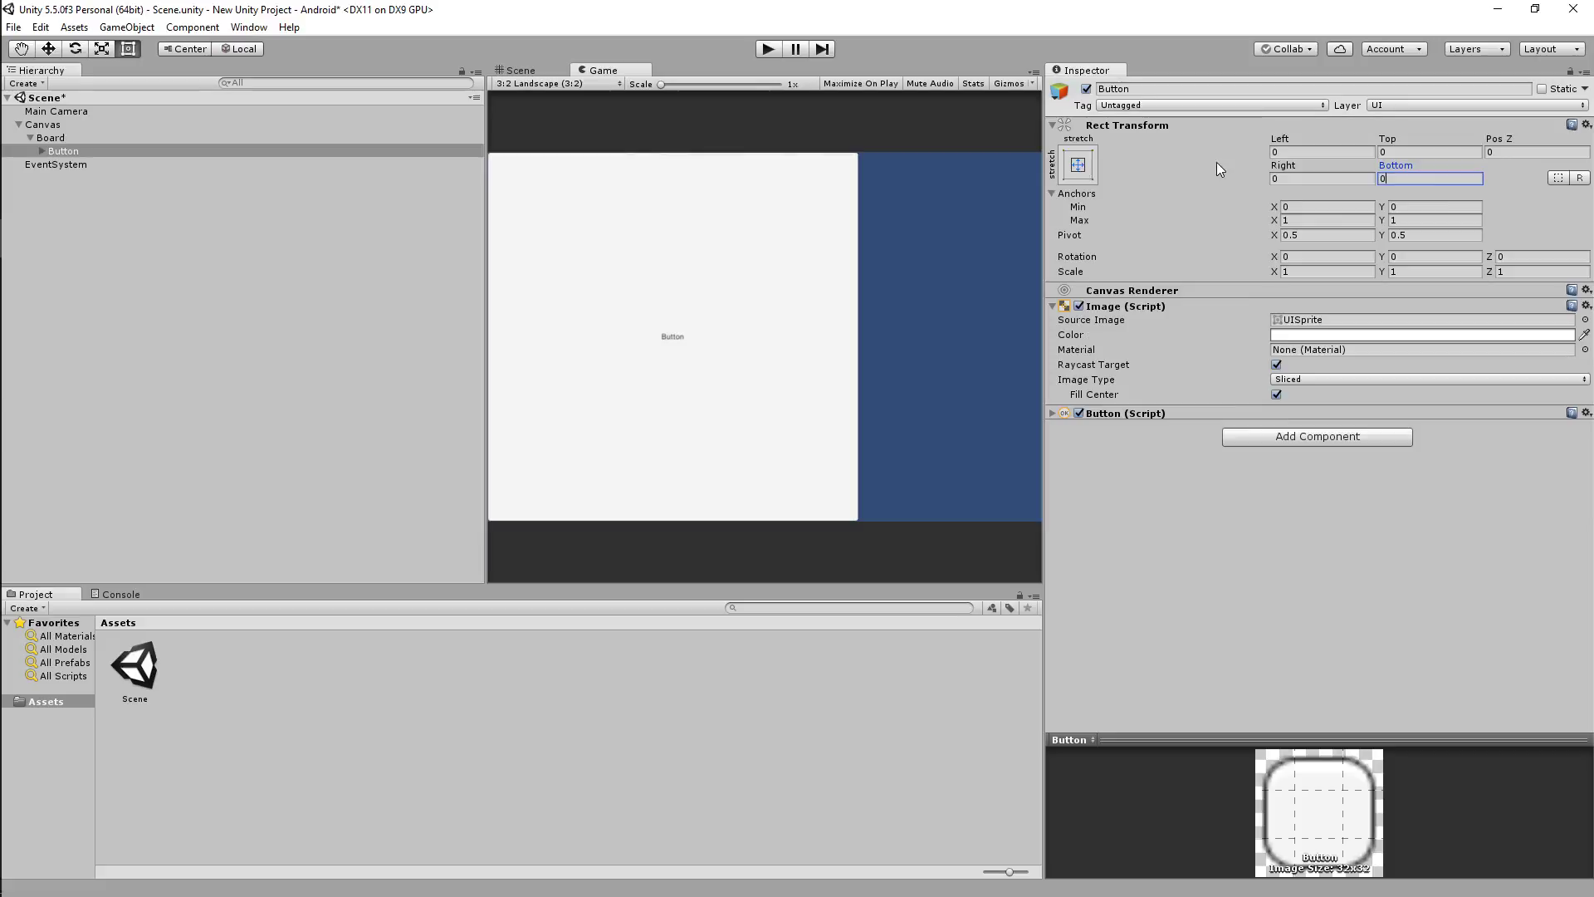
# - Set the Button's maximum X anchor to 0.33 and its minimum Y anchor to 0.67
pyautogui.click(1325, 153)
pyautogui.click(1326, 208)
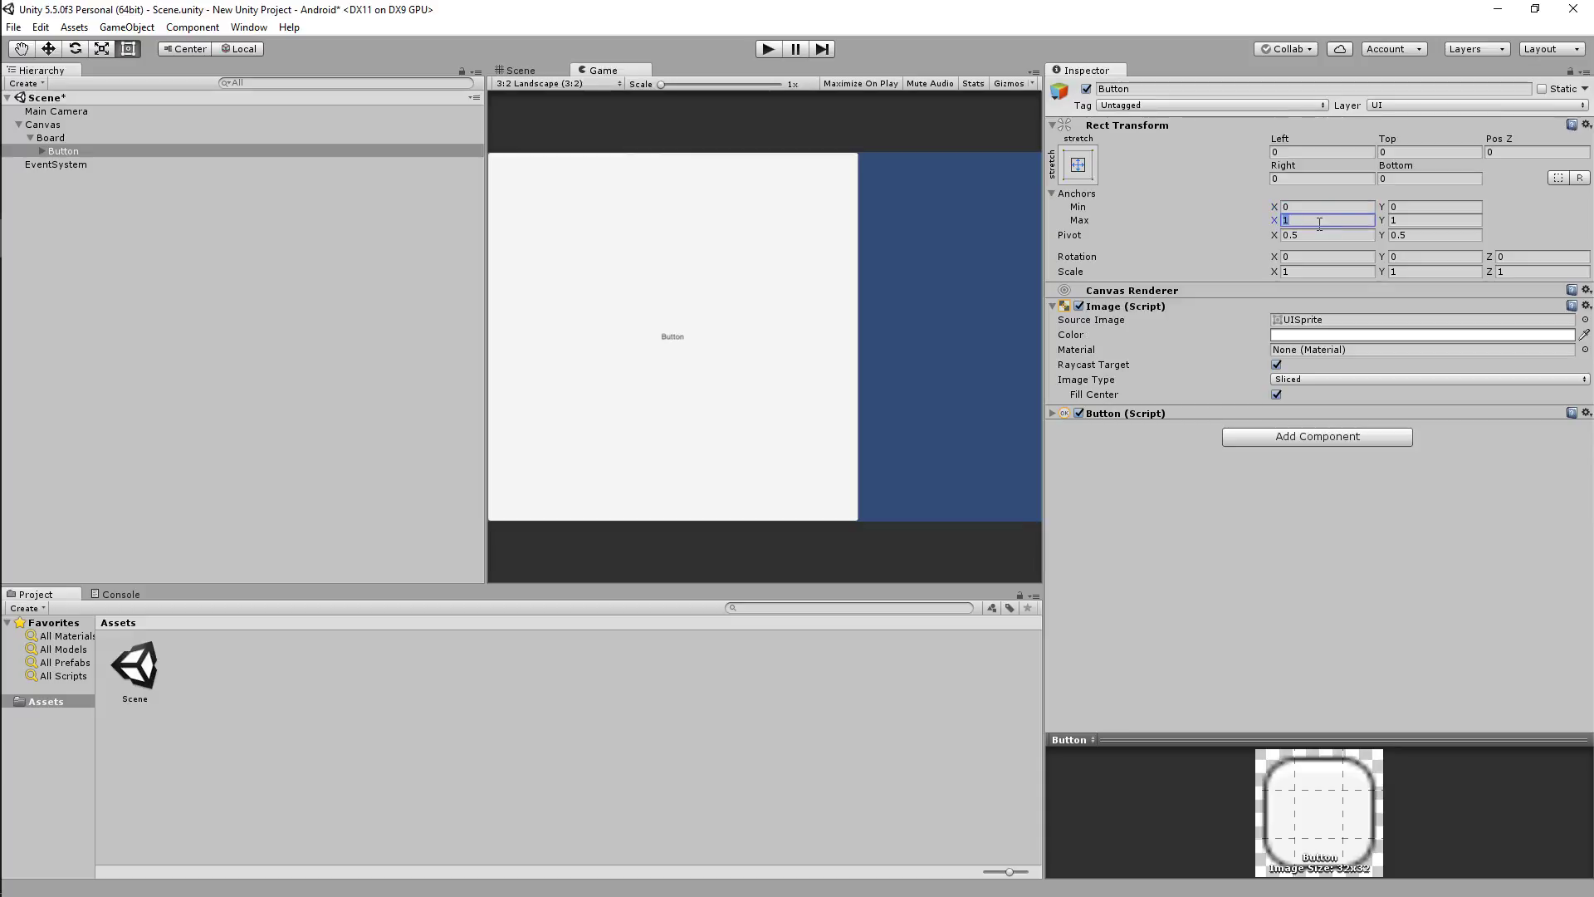
pyautogui.click(1331, 209)
pyautogui.click(1405, 206)
pyautogui.click(1417, 218)
pyautogui.click(1329, 209)
pyautogui.write('.33')
pyautogui.click(1417, 206)
pyautogui.write('.67')
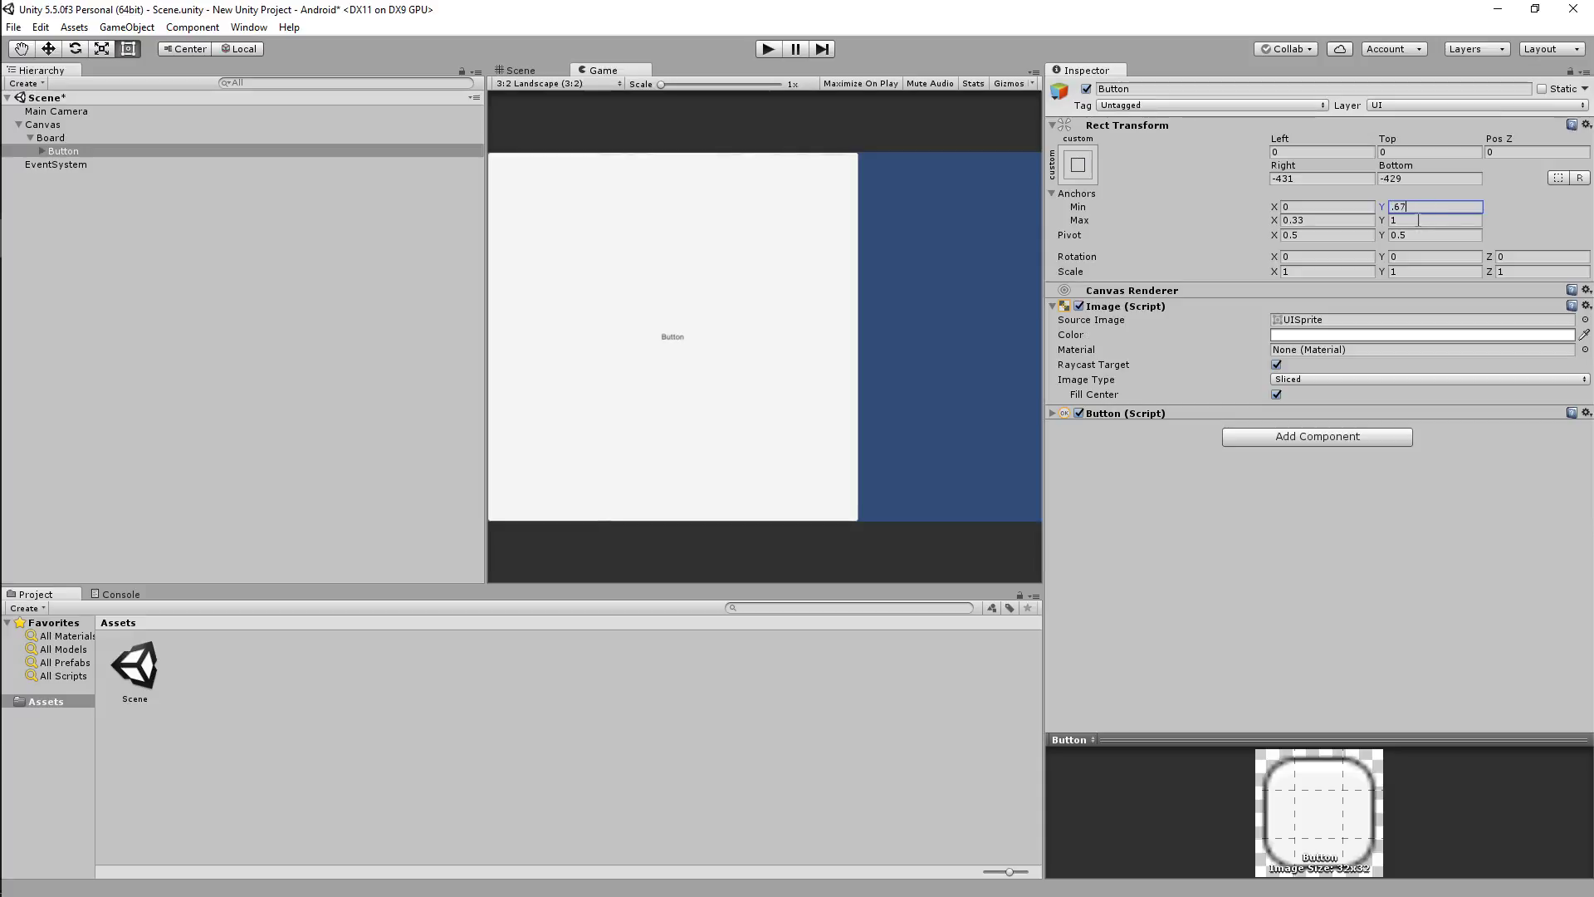
pyautogui.click(1418, 220)
# - Set the Button's Right and Bottom offsets to 0
pyautogui.click(1350, 178)
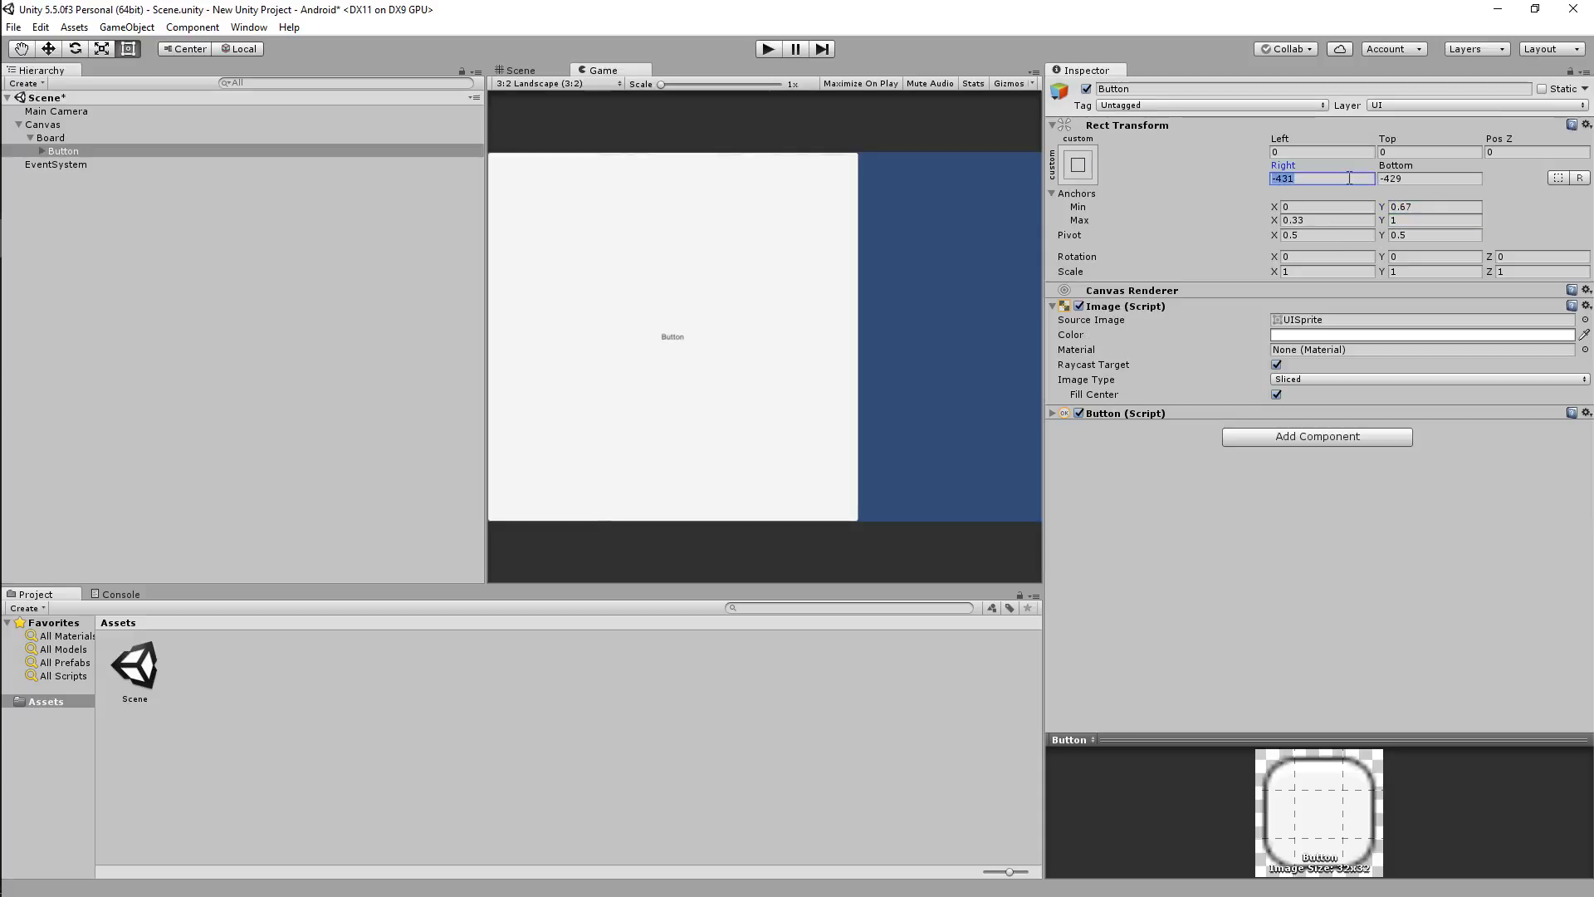
pyautogui.write('0')
pyautogui.write('0')
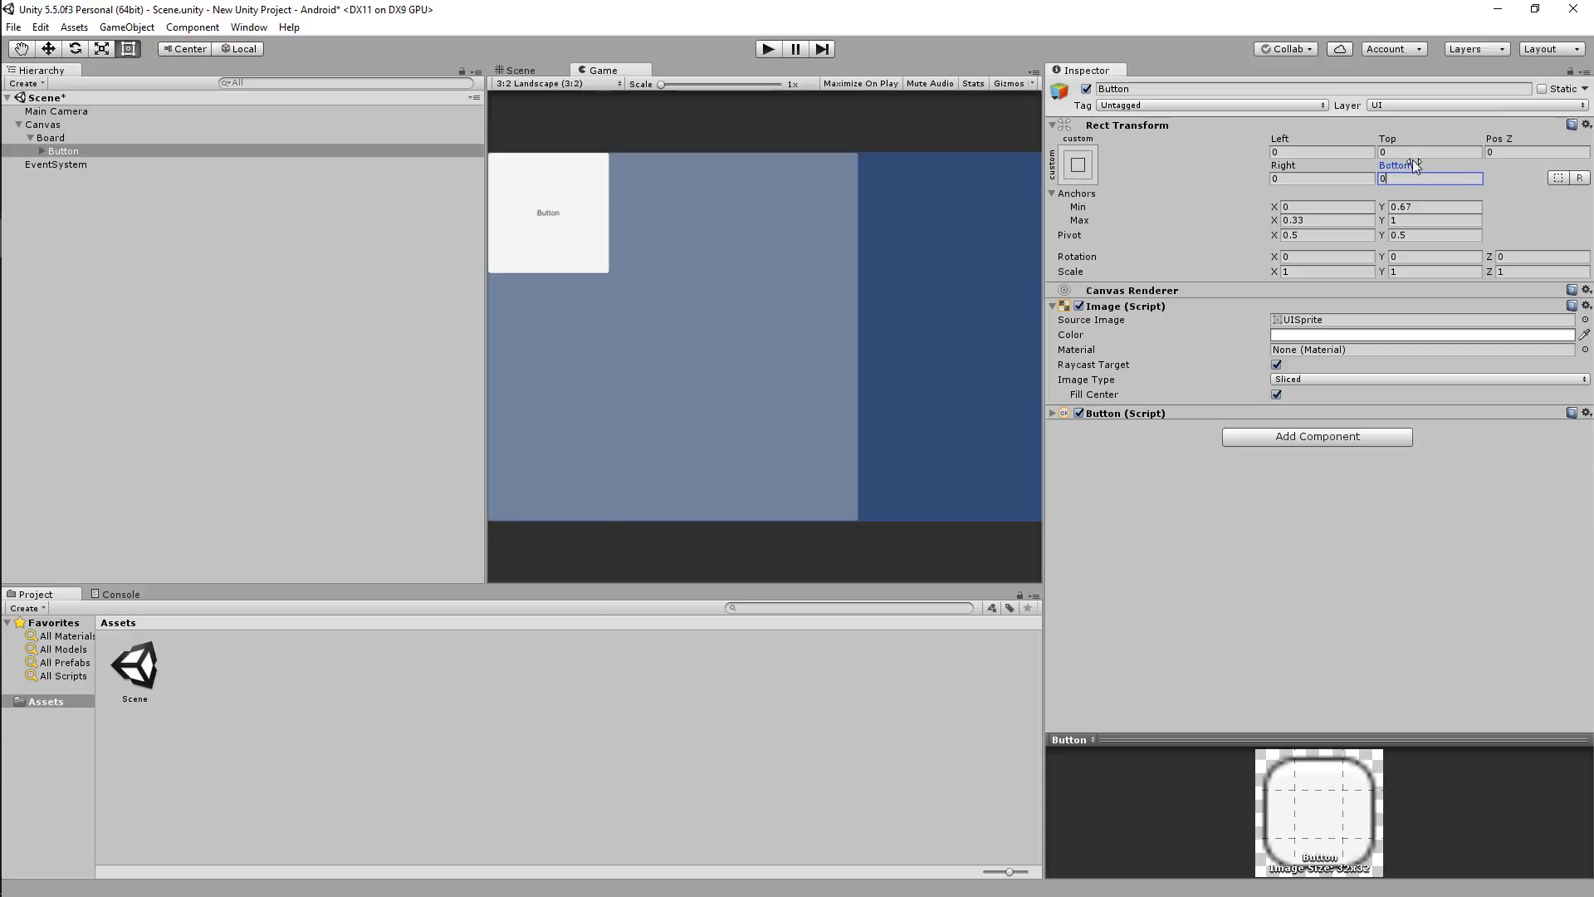
pyautogui.click(1413, 152)
# - Check the Button's scaling in a resized Game view at 3:2 Portrait, then return to 3:2 Landscape
pyautogui.moveTo(487, 122); pyautogui.dragTo(642, 121)
pyautogui.click(718, 83)
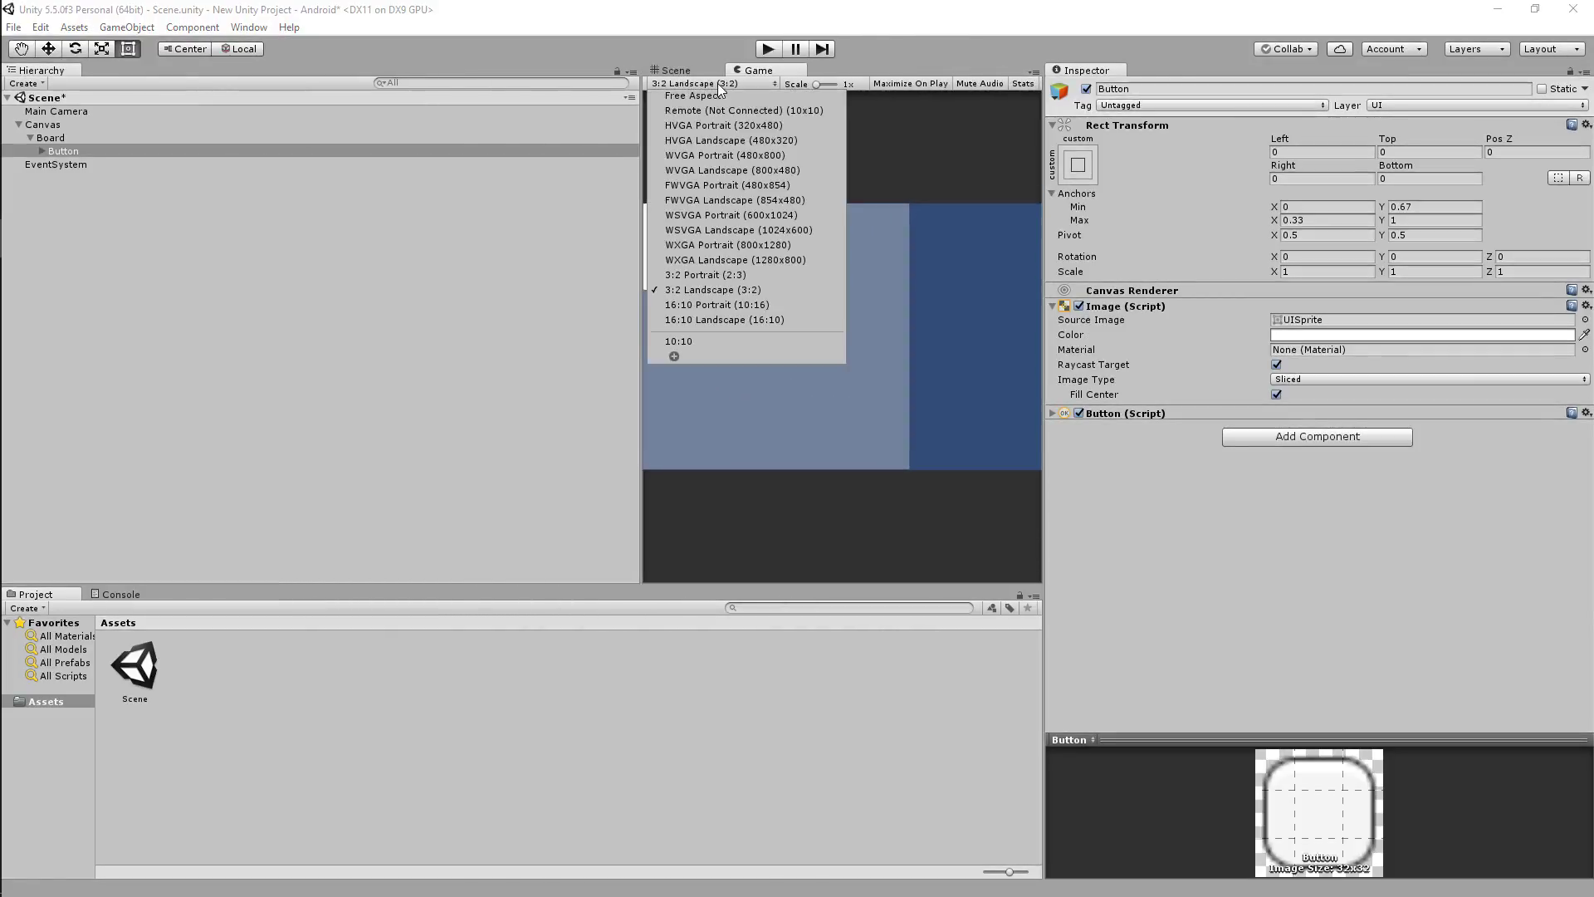
pyautogui.click(732, 273)
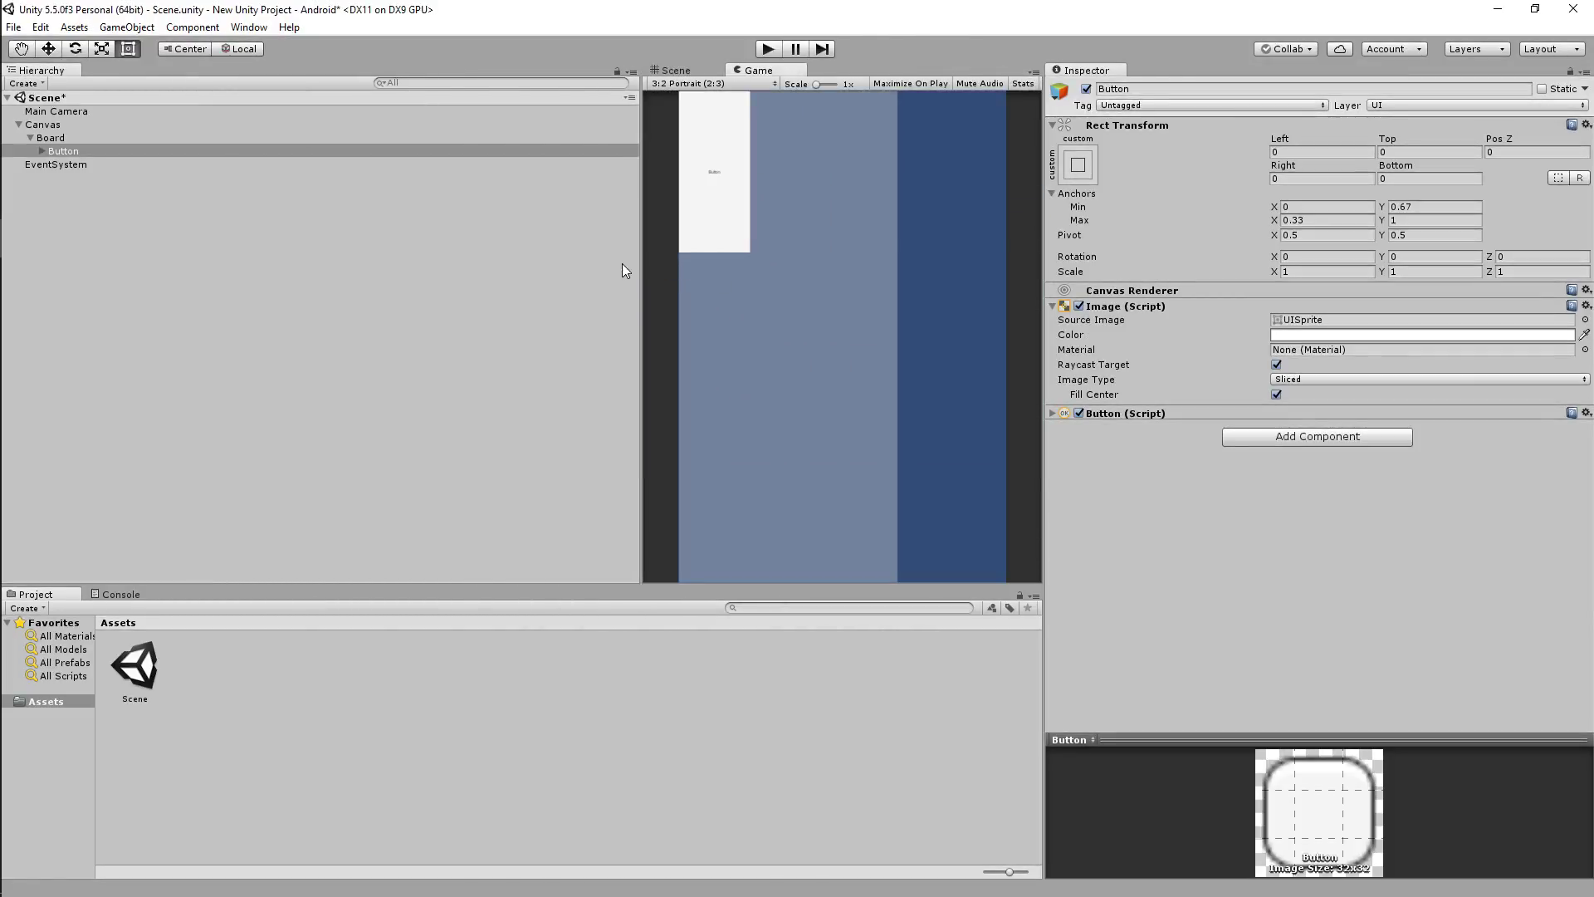
pyautogui.moveTo(641, 262); pyautogui.dragTo(566, 262)
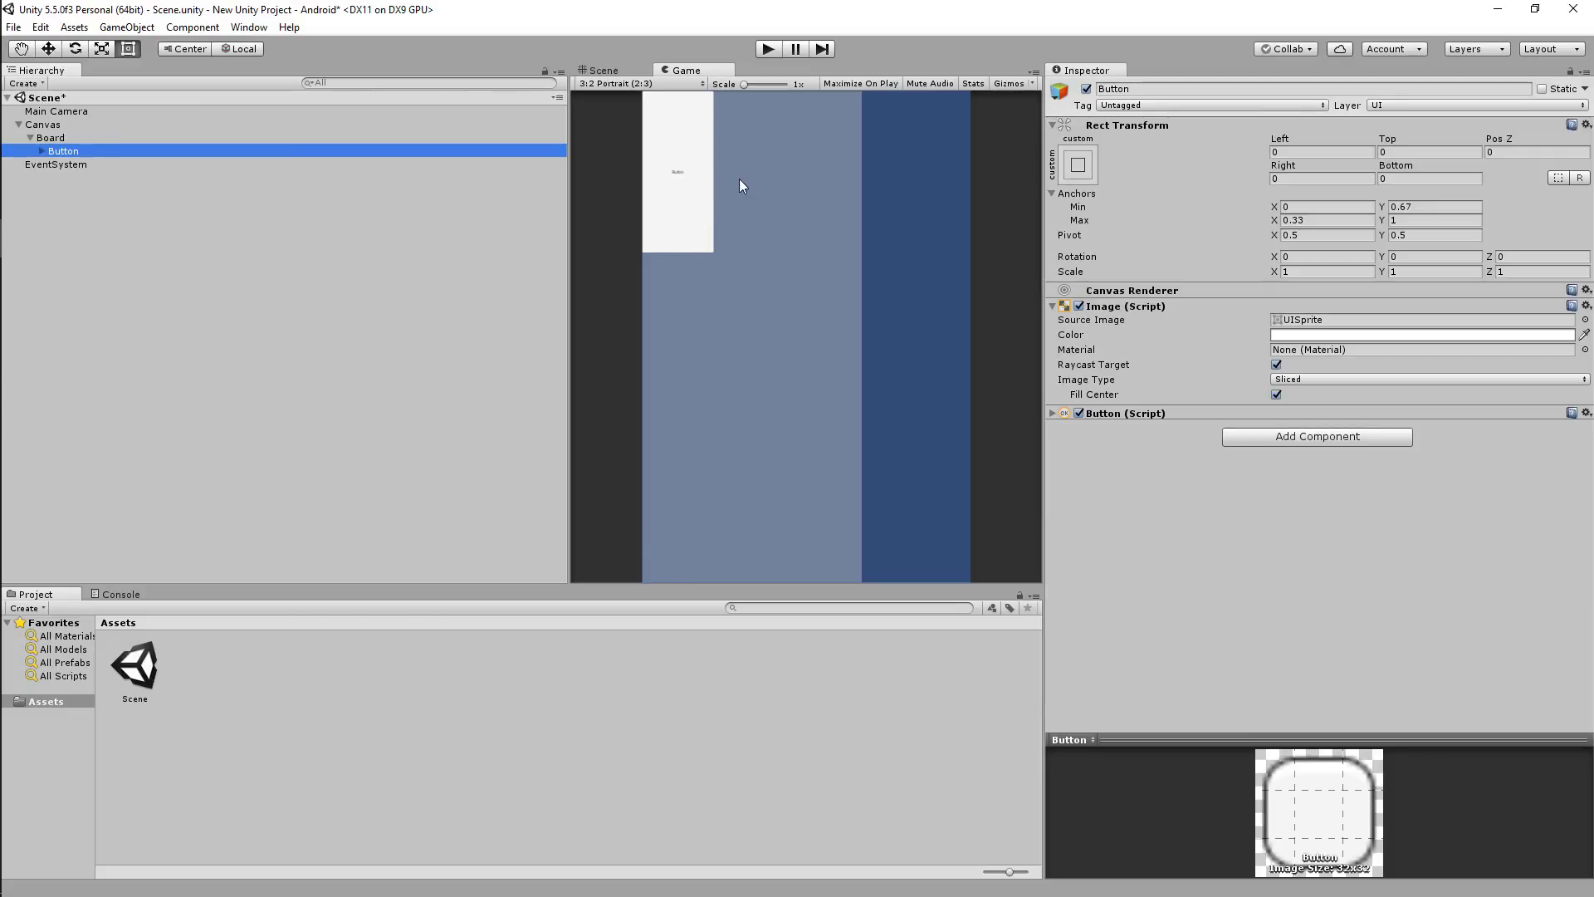
pyautogui.click(626, 80)
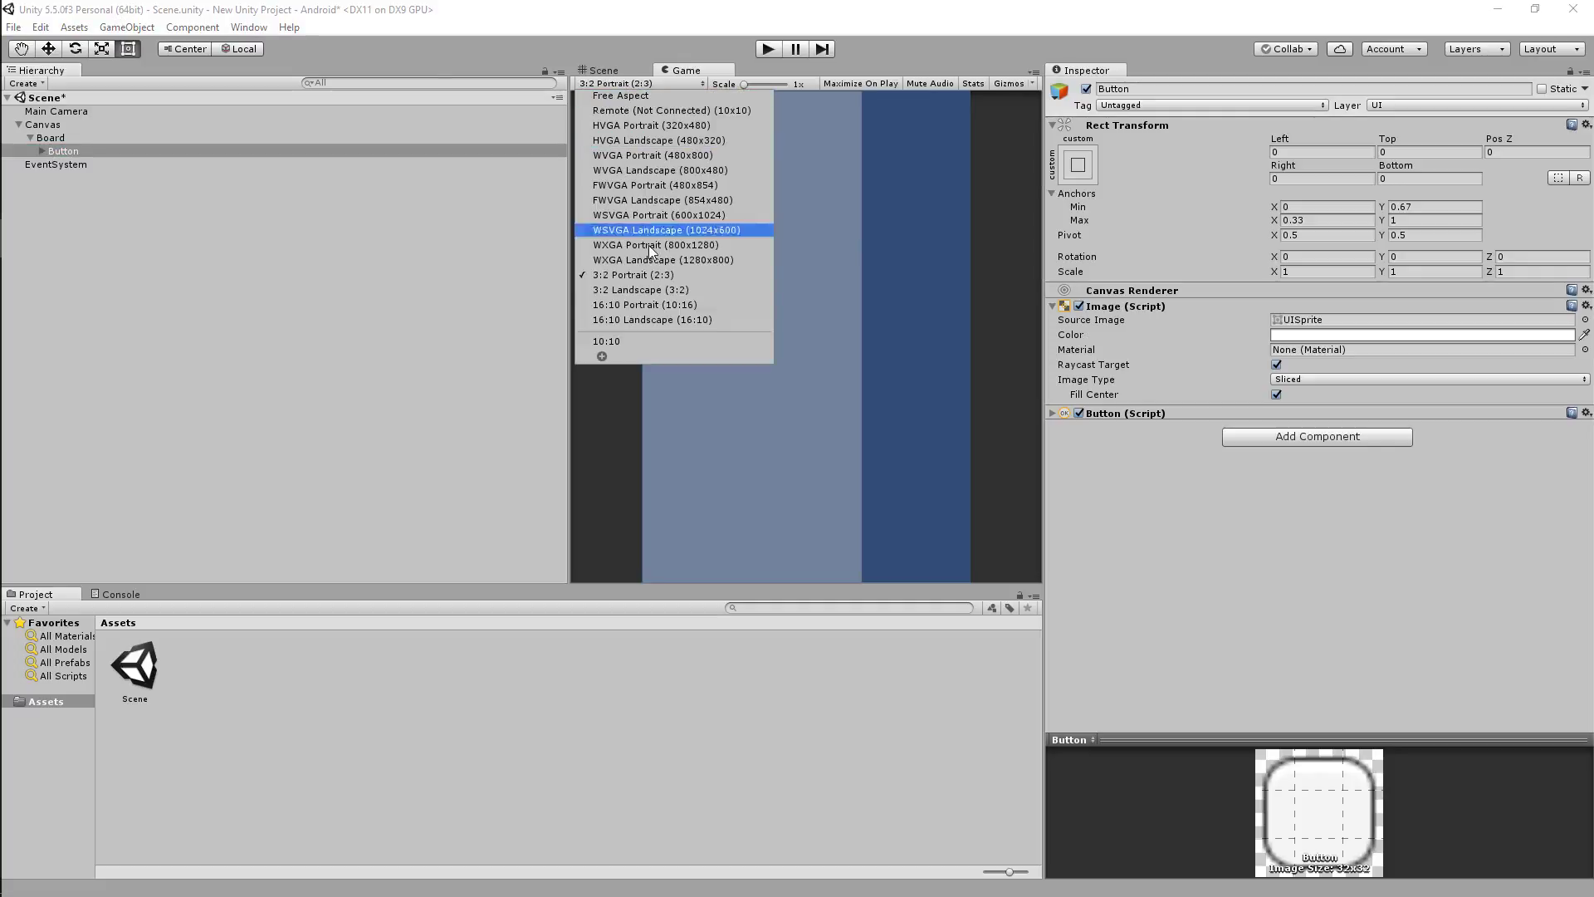
pyautogui.click(657, 293)
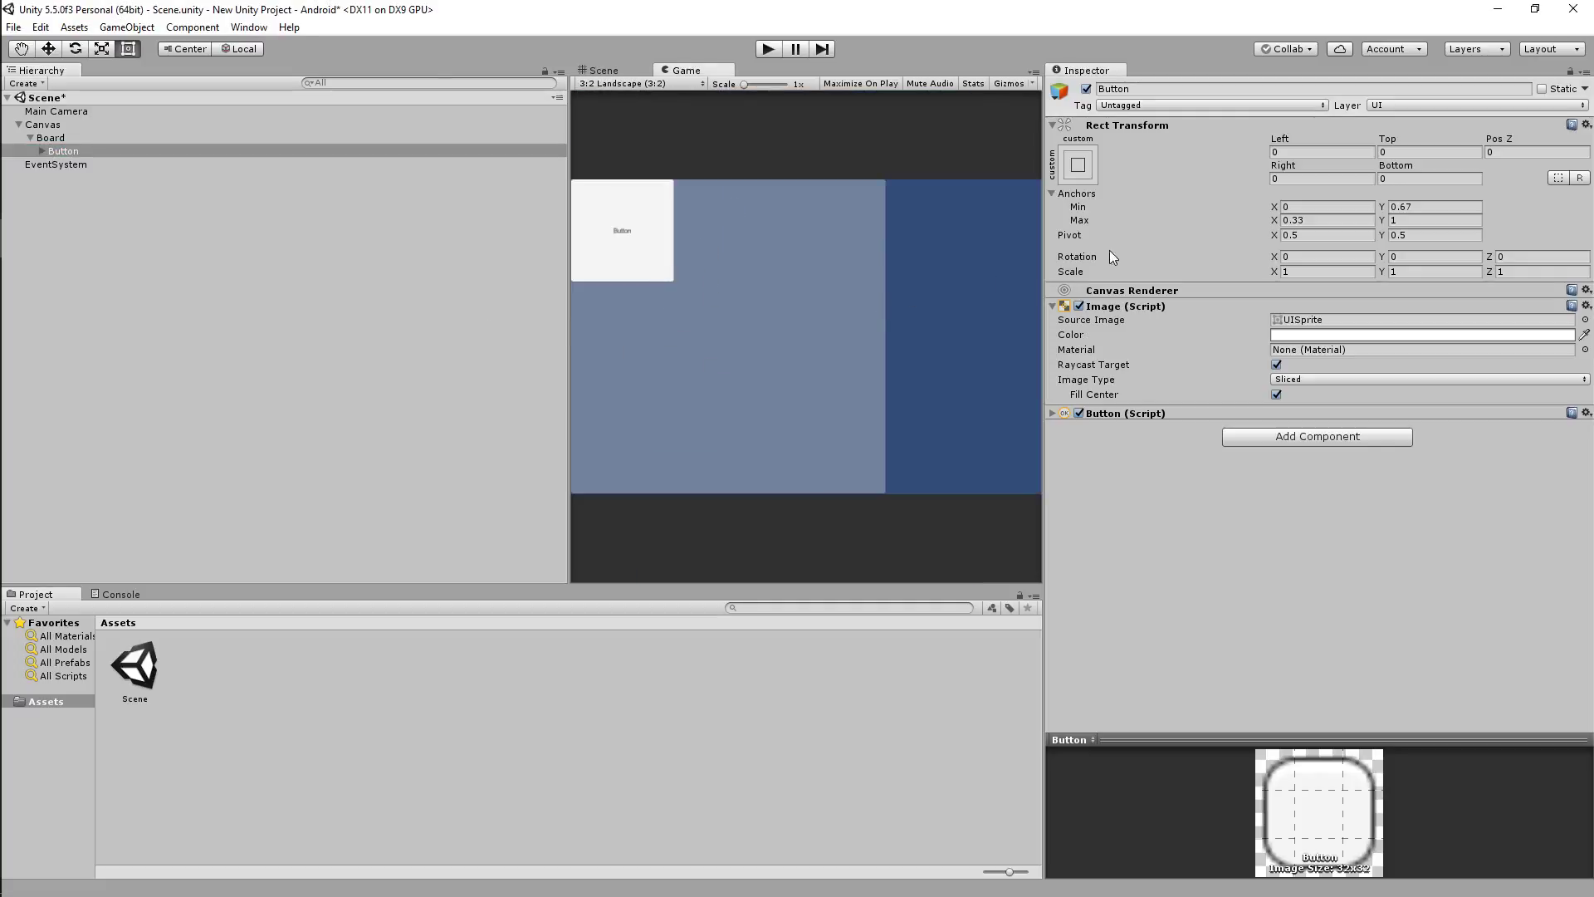
# - Apply the stretch-stretch anchor preset to the Button without changing its position
pyautogui.click(1093, 166)
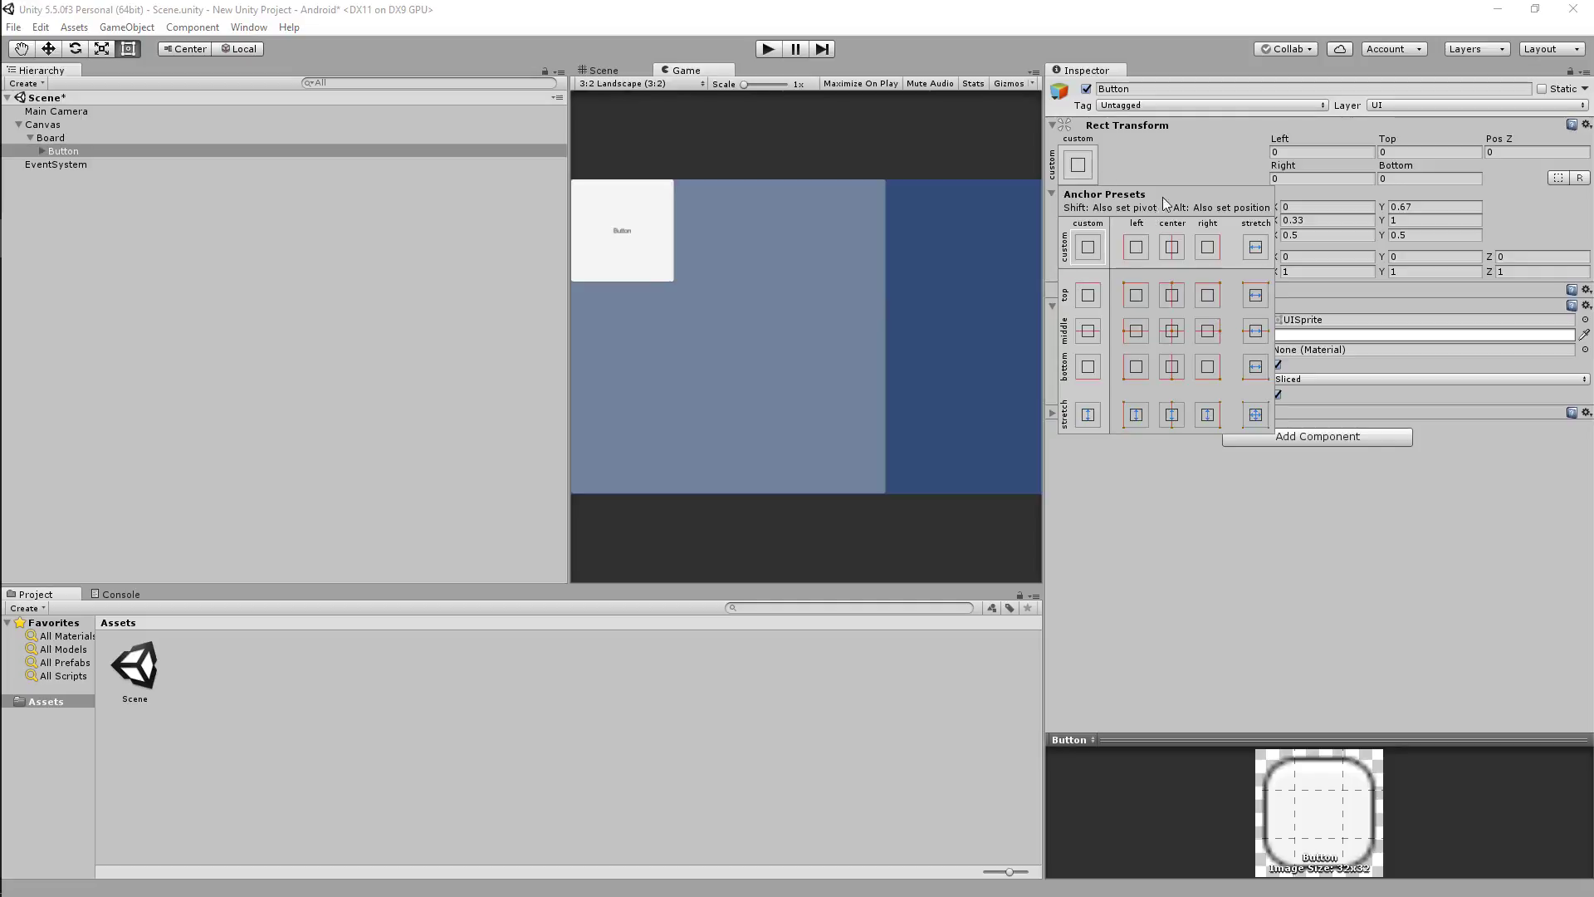
pyautogui.click(1173, 161)
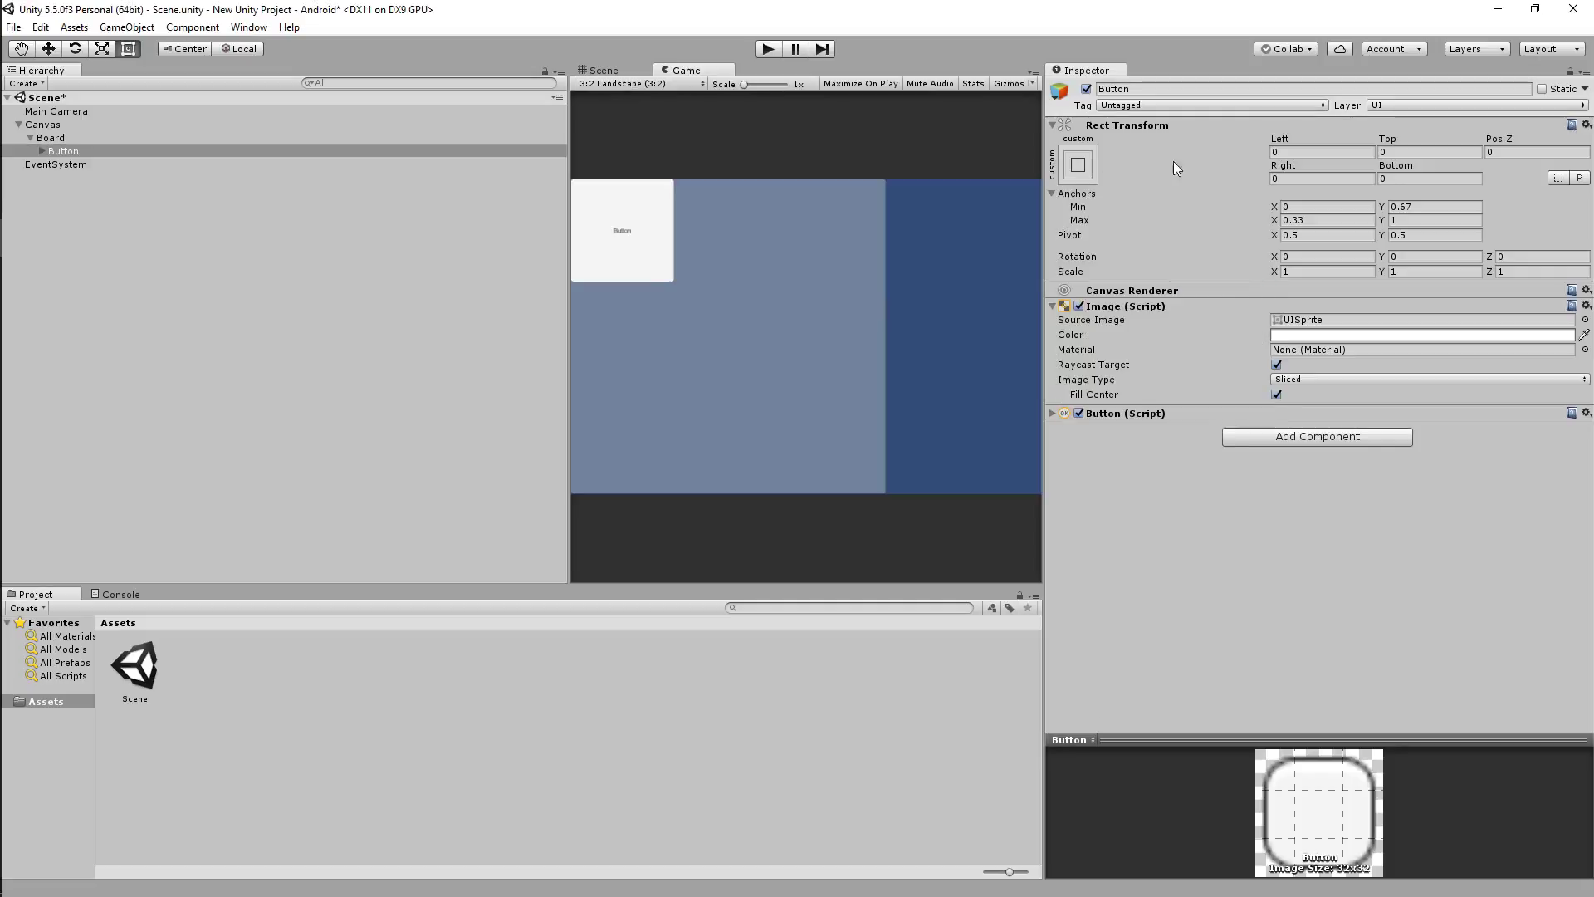
pyautogui.click(1078, 165)
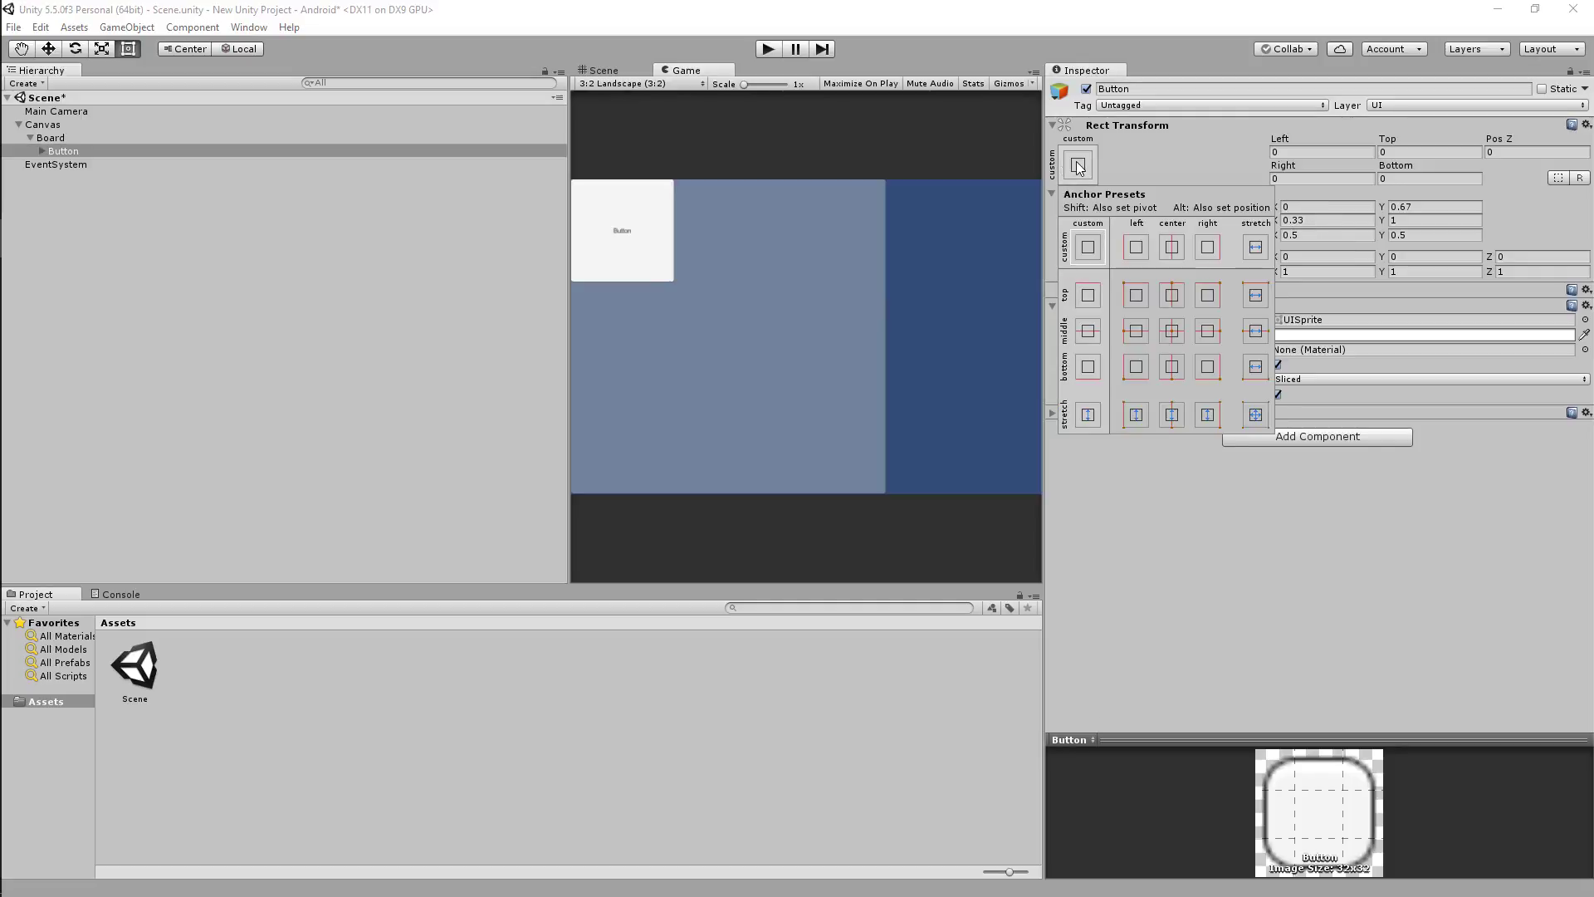
pyautogui.click(1257, 418)
pyautogui.click(1331, 495)
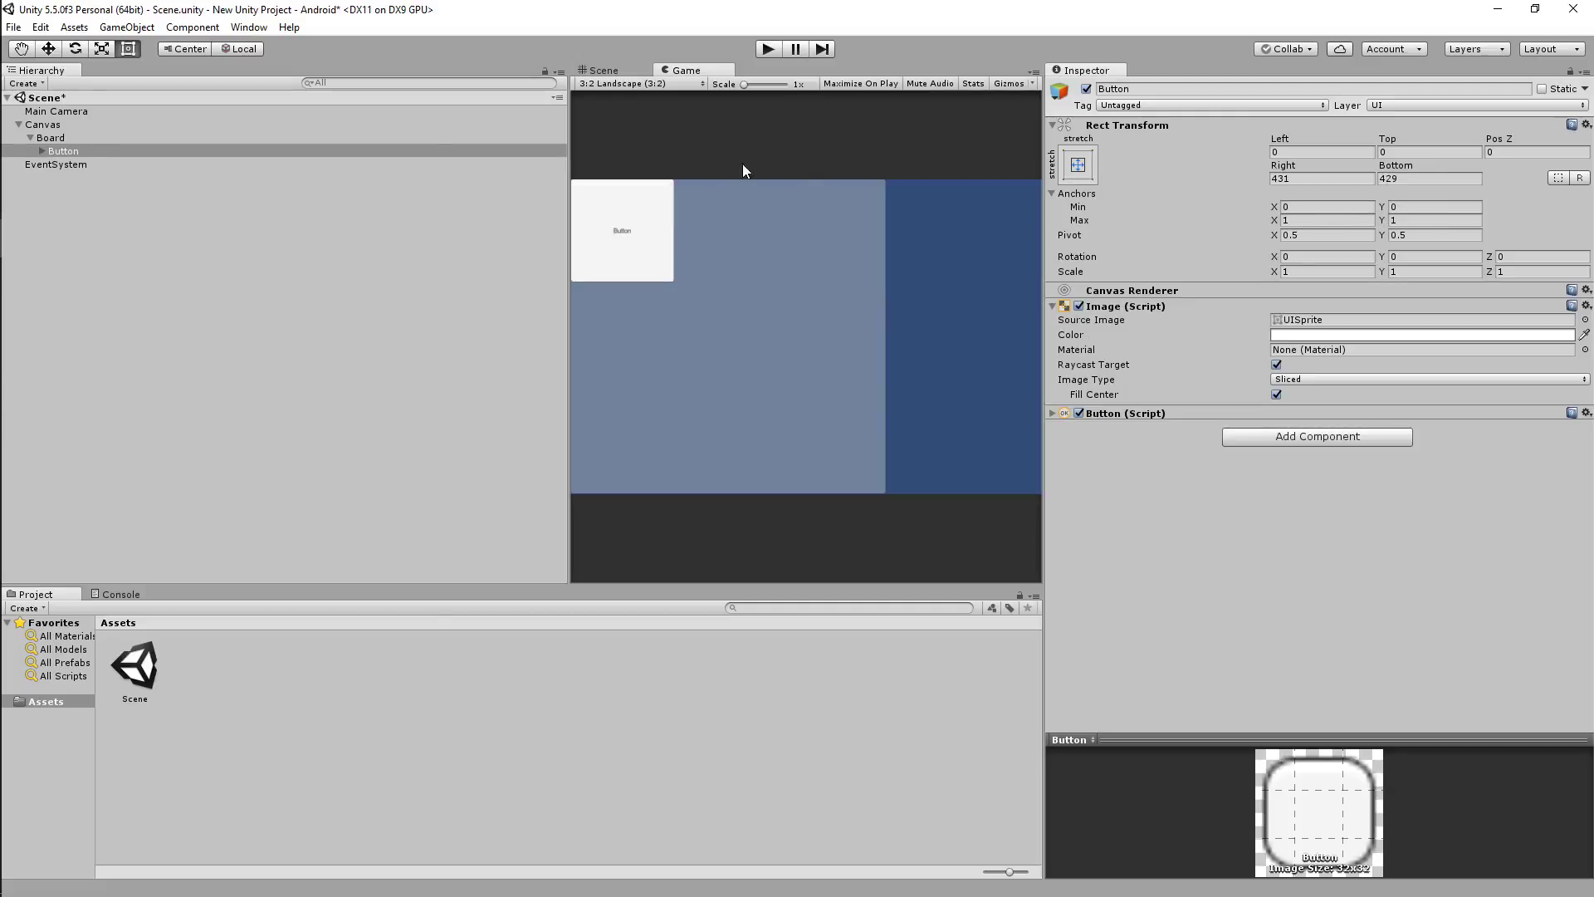
# - Check the Button's scaling at 3:2 Portrait, return to 3:2 Landscape and make the Game view narrower
pyautogui.click(674, 82)
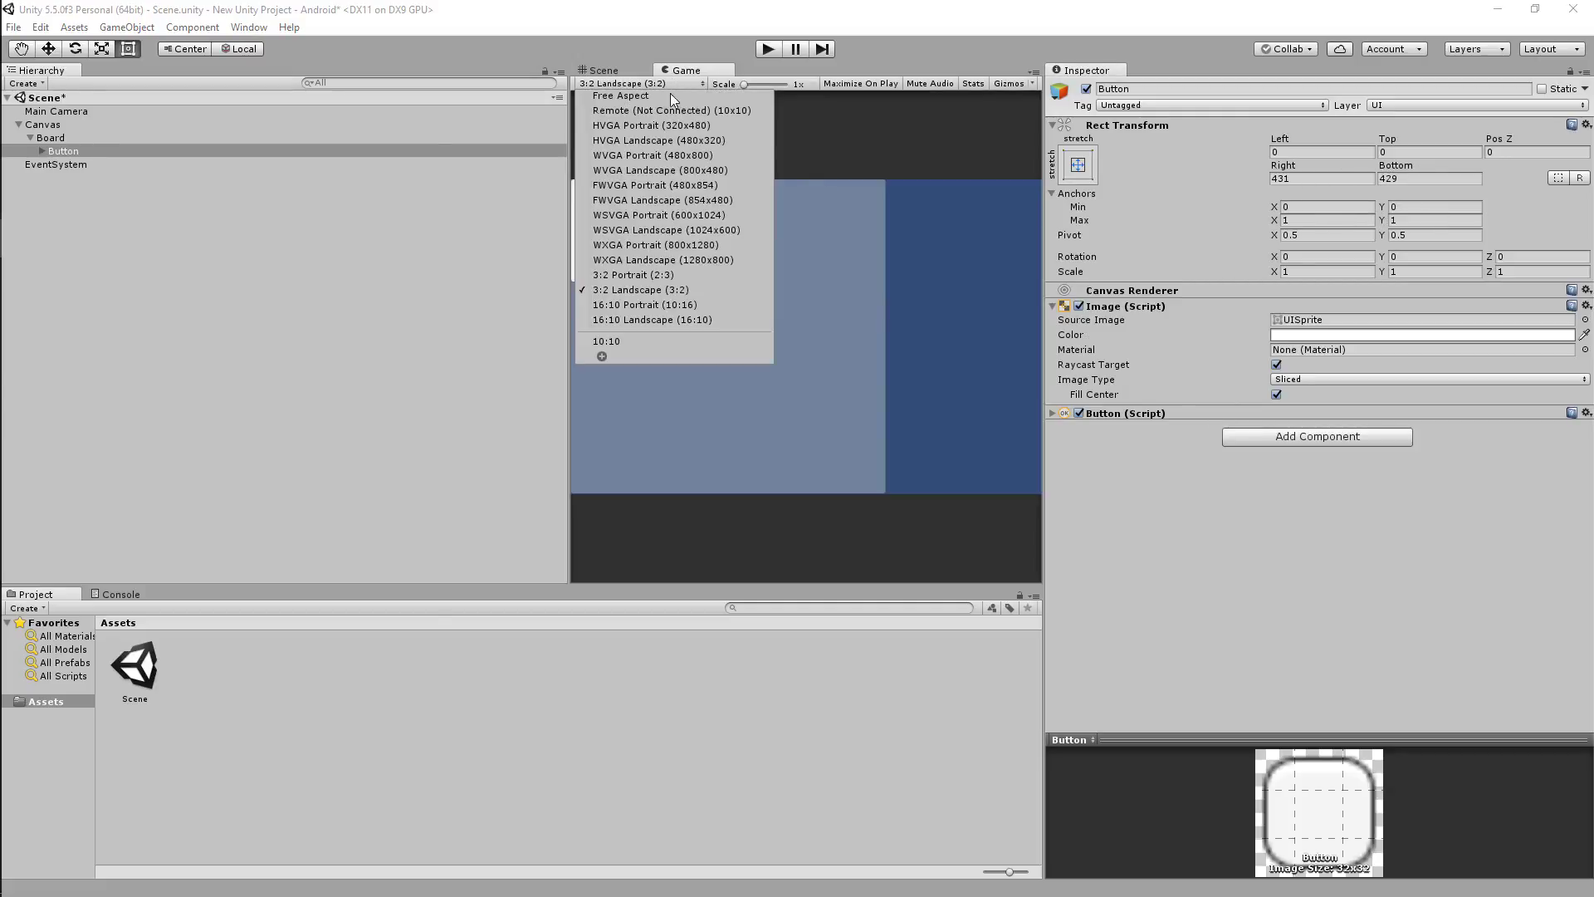
pyautogui.click(663, 274)
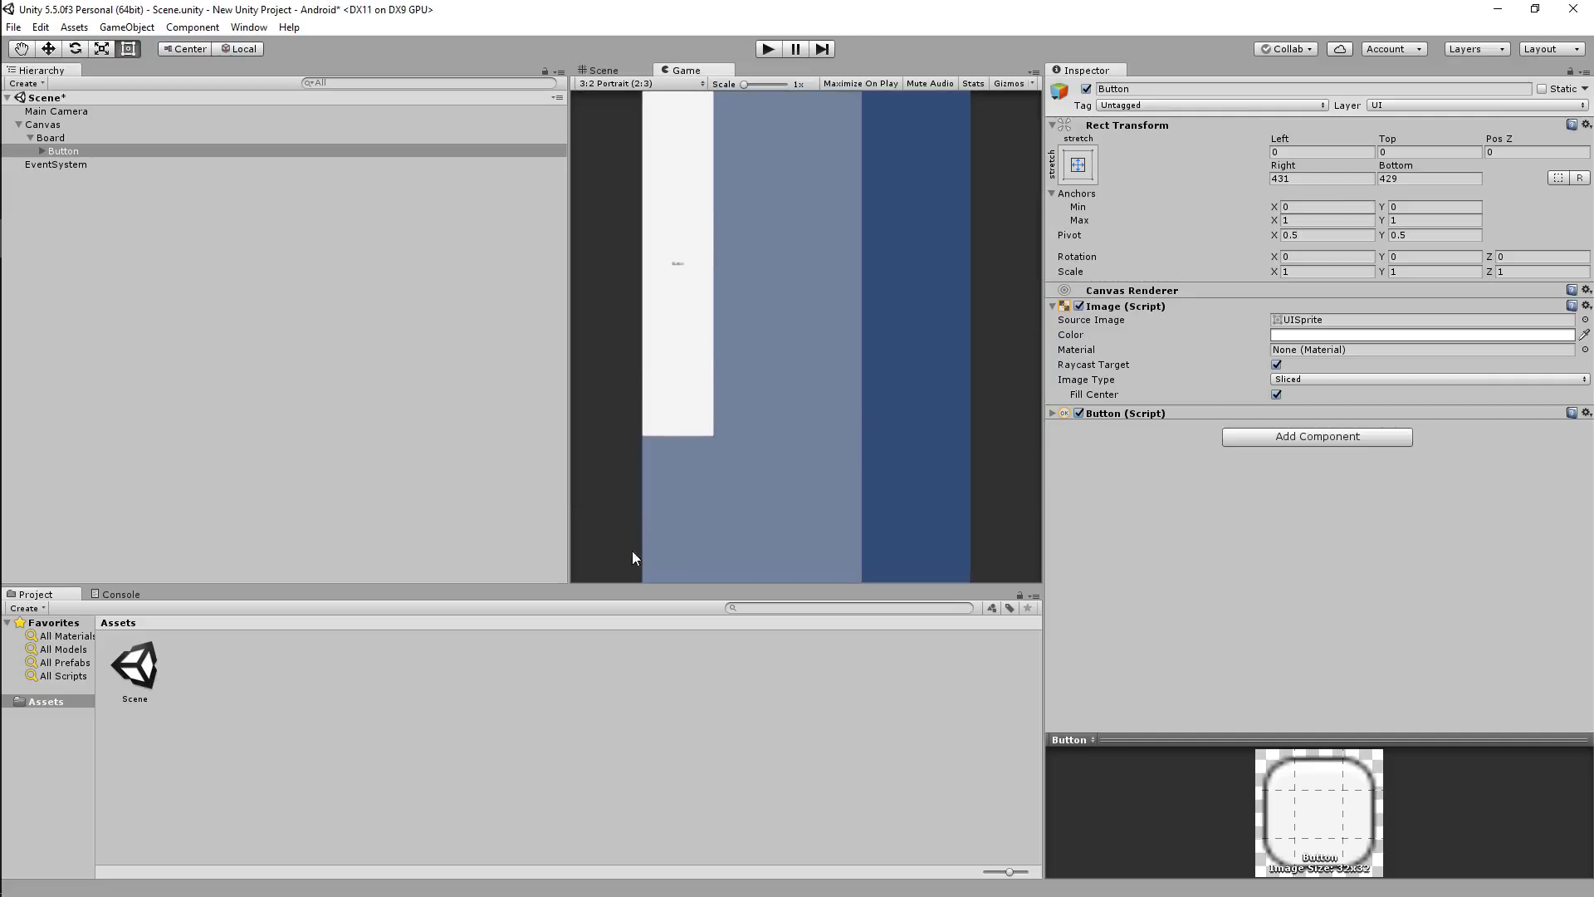
pyautogui.click(640, 82)
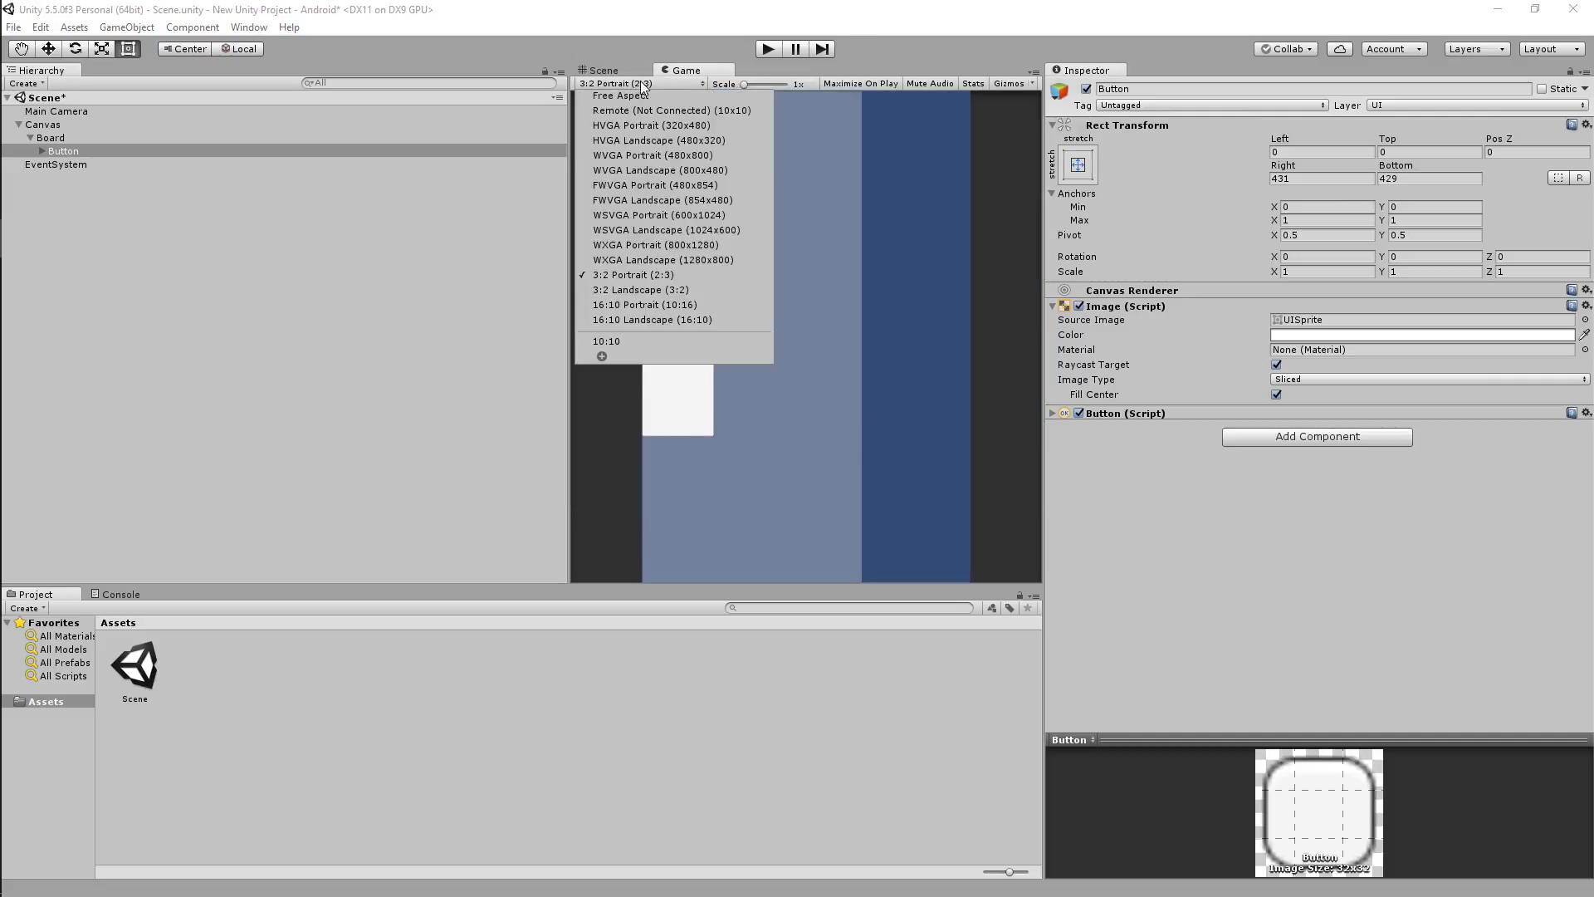
pyautogui.click(677, 290)
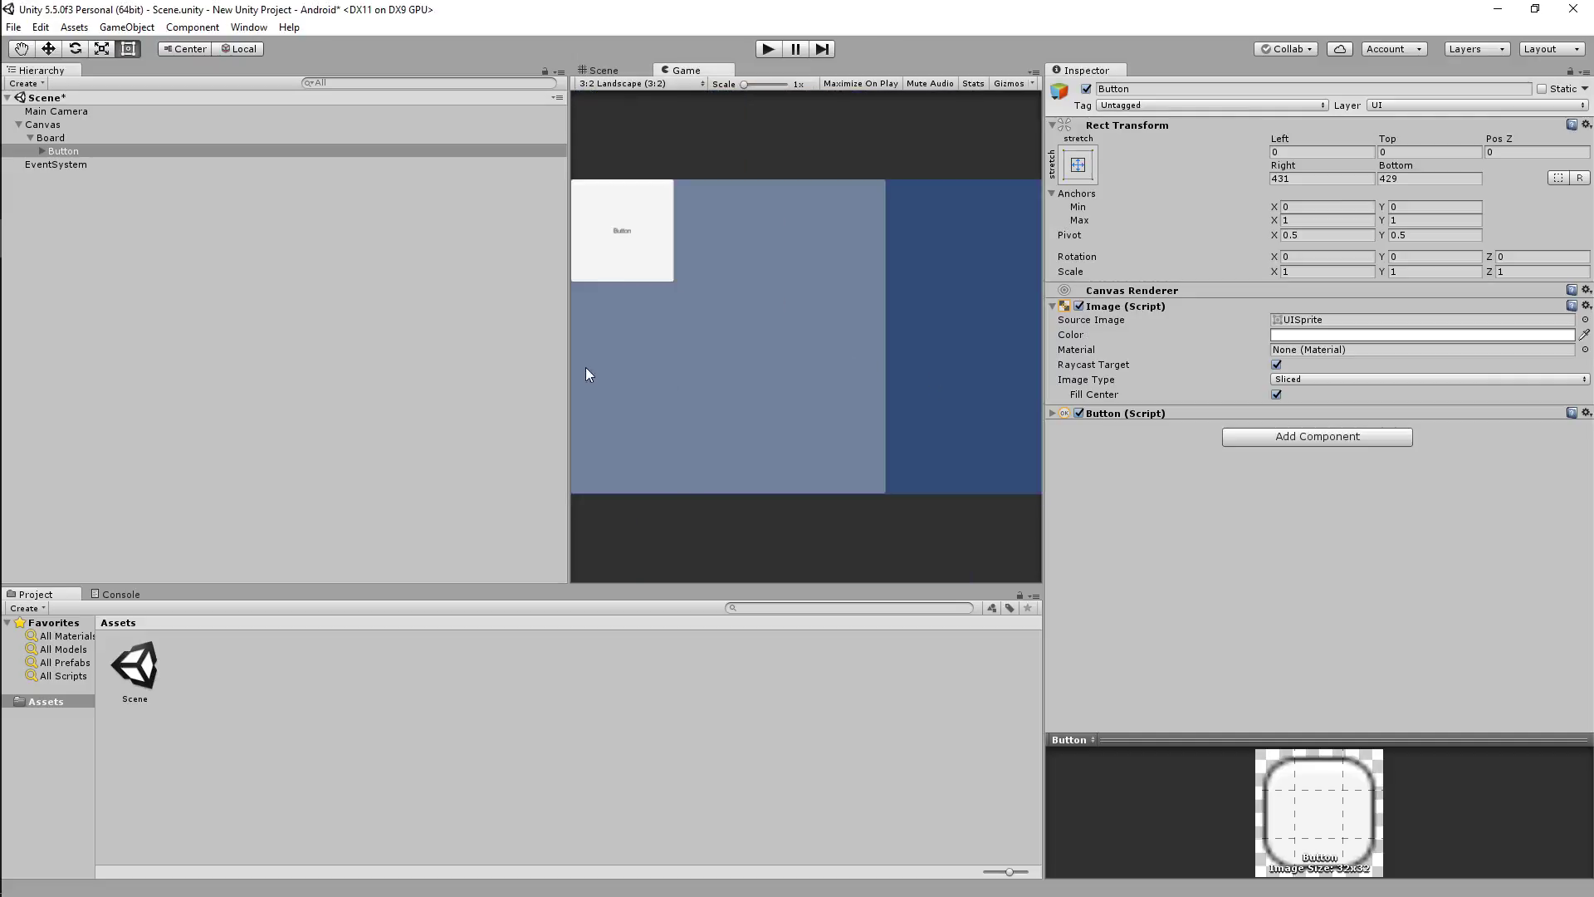
pyautogui.moveTo(569, 362); pyautogui.dragTo(656, 364)
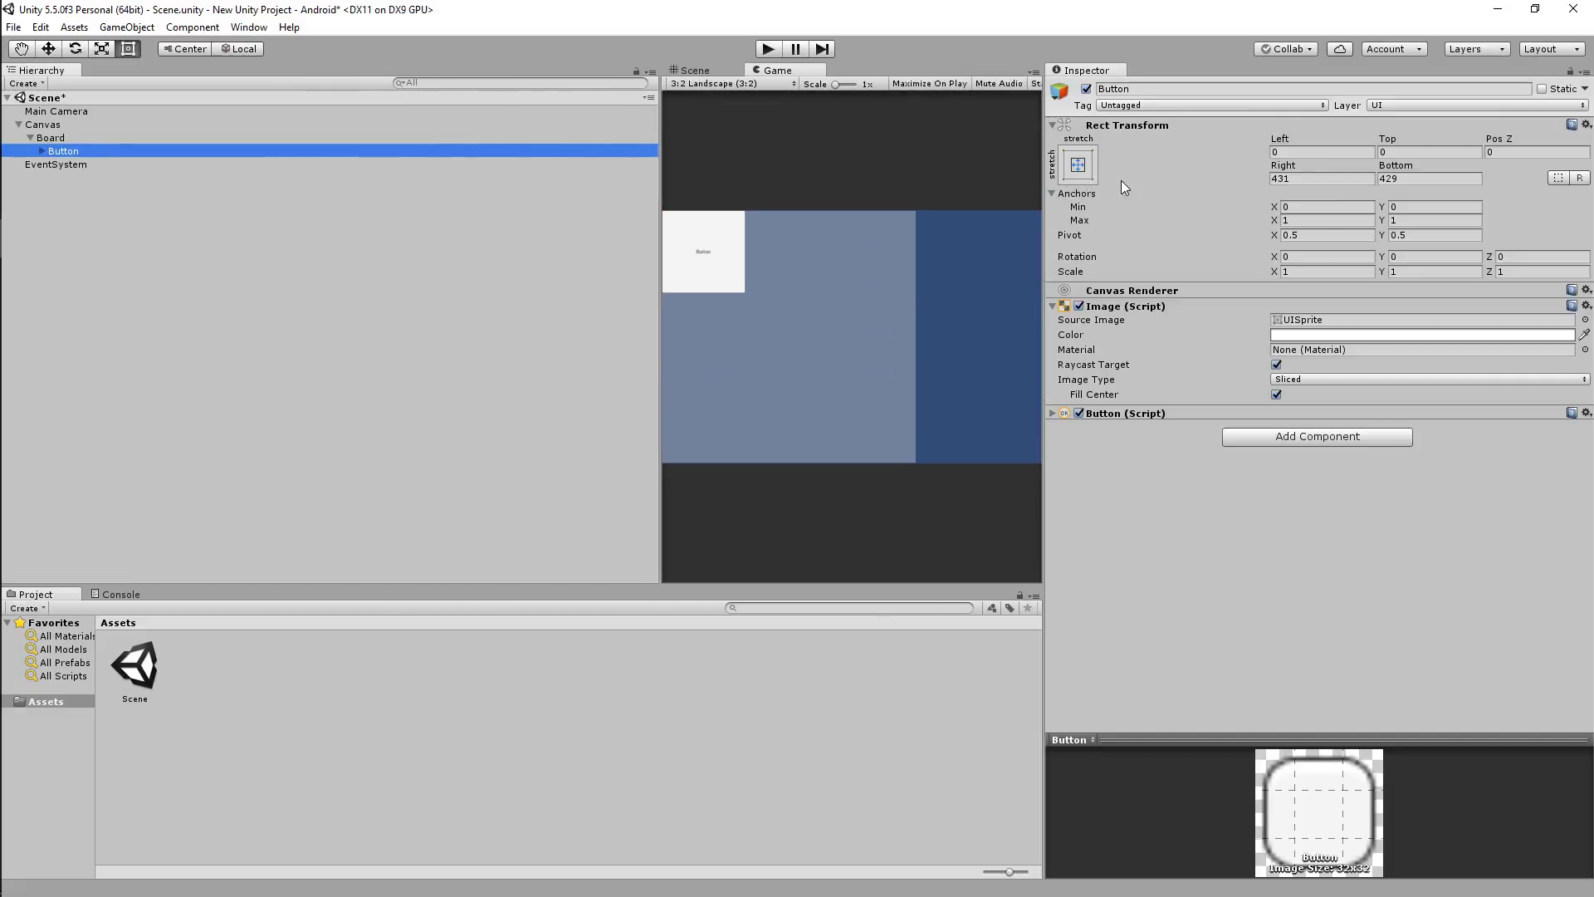
pyautogui.click(1077, 164)
pyautogui.click(1078, 165)
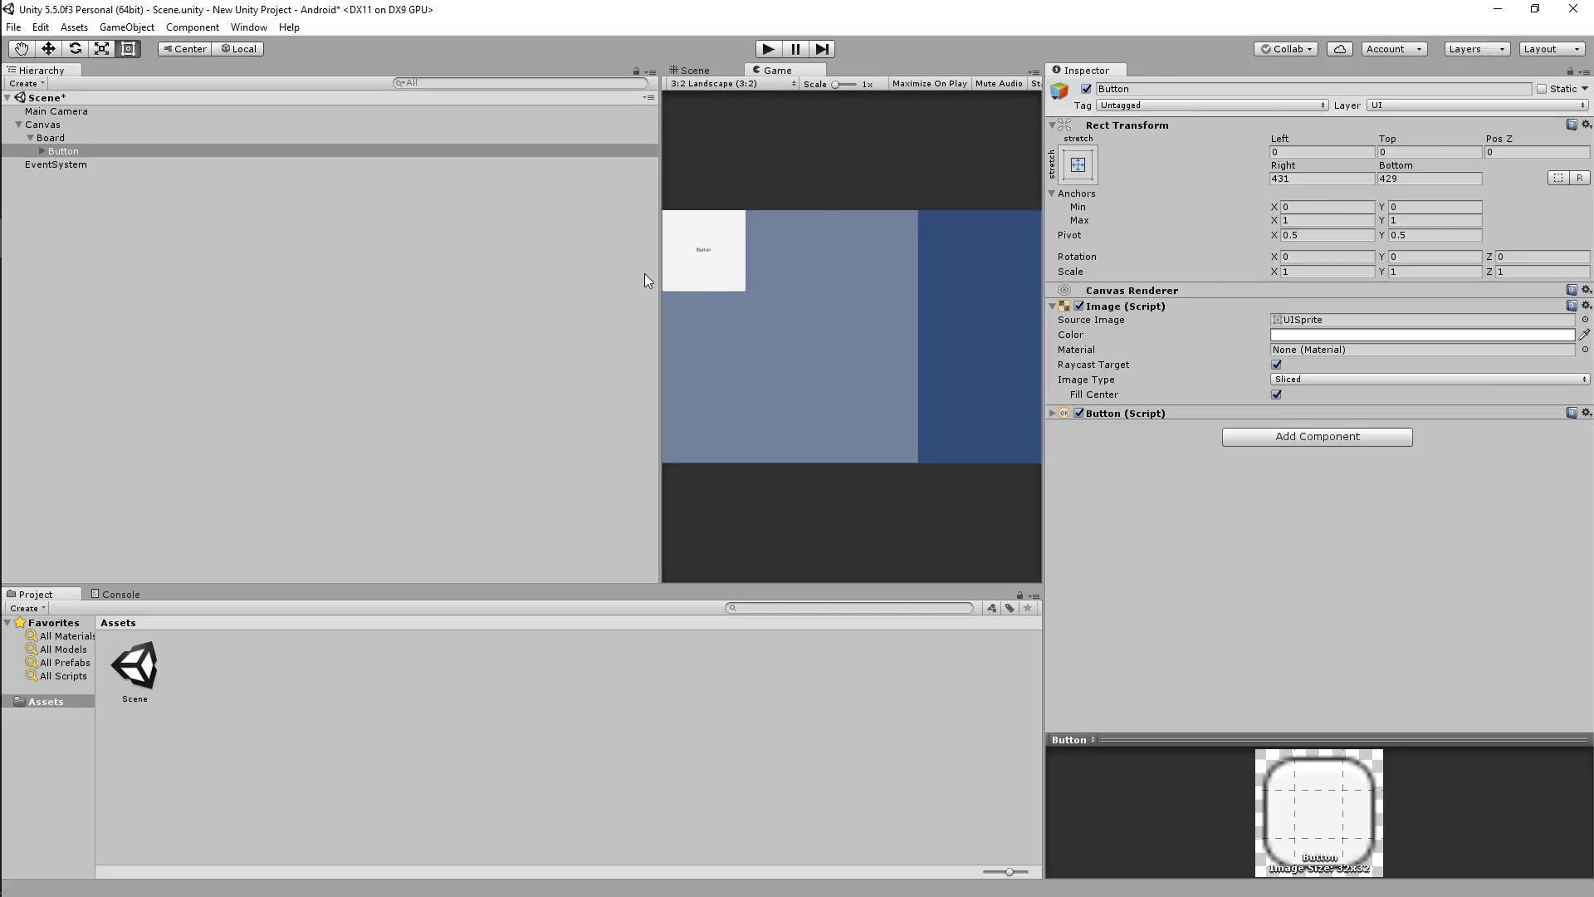
pyautogui.click(1077, 164)
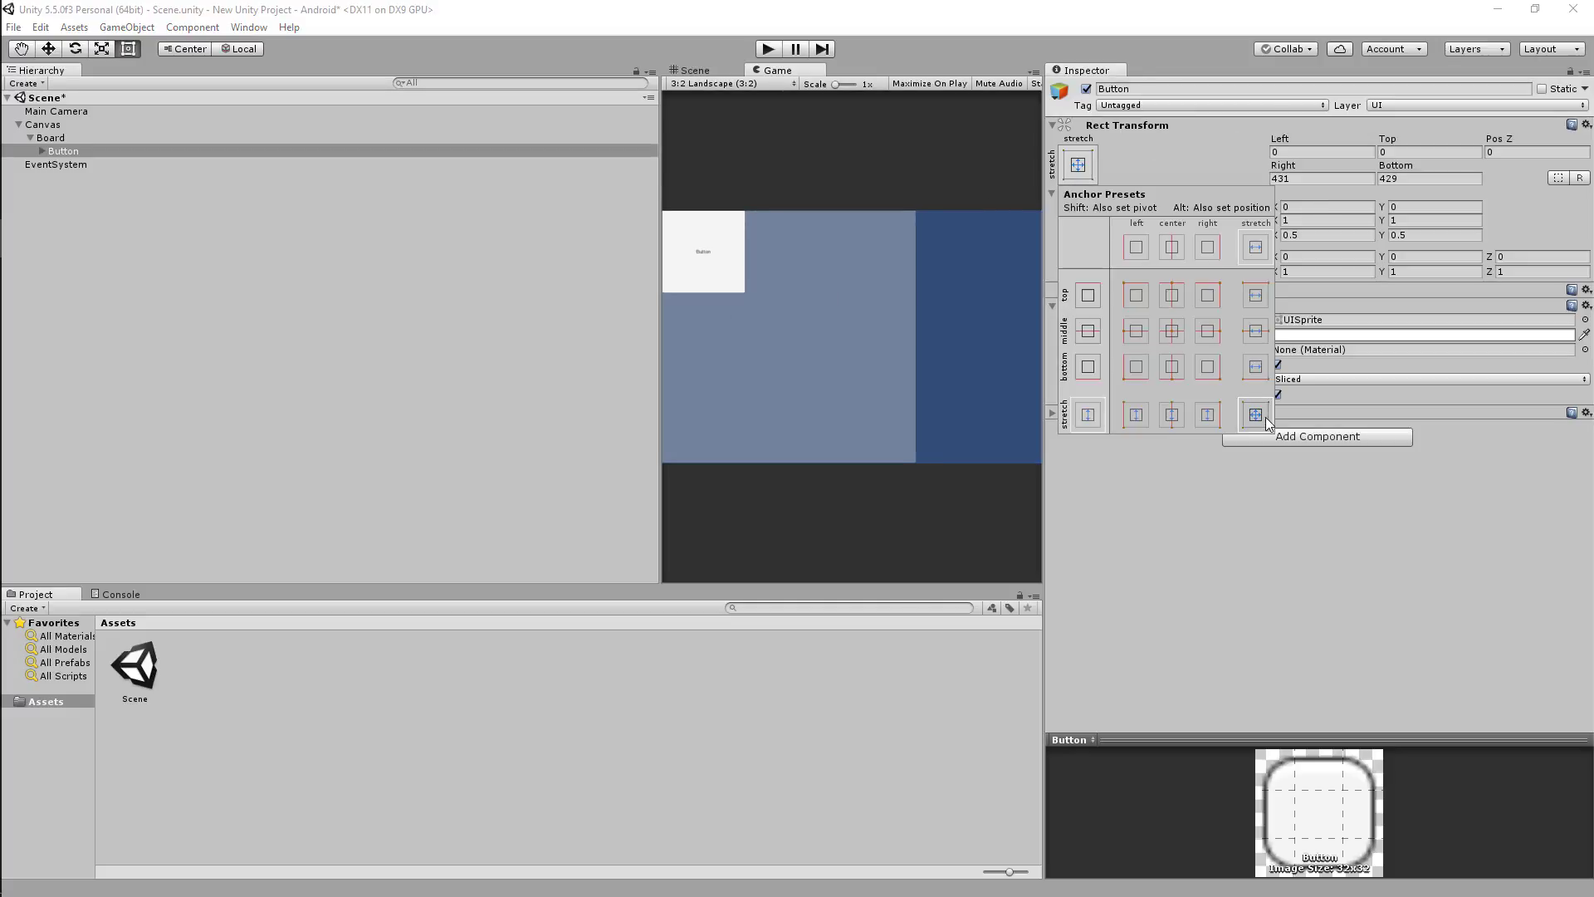
pyautogui.click(1185, 542)
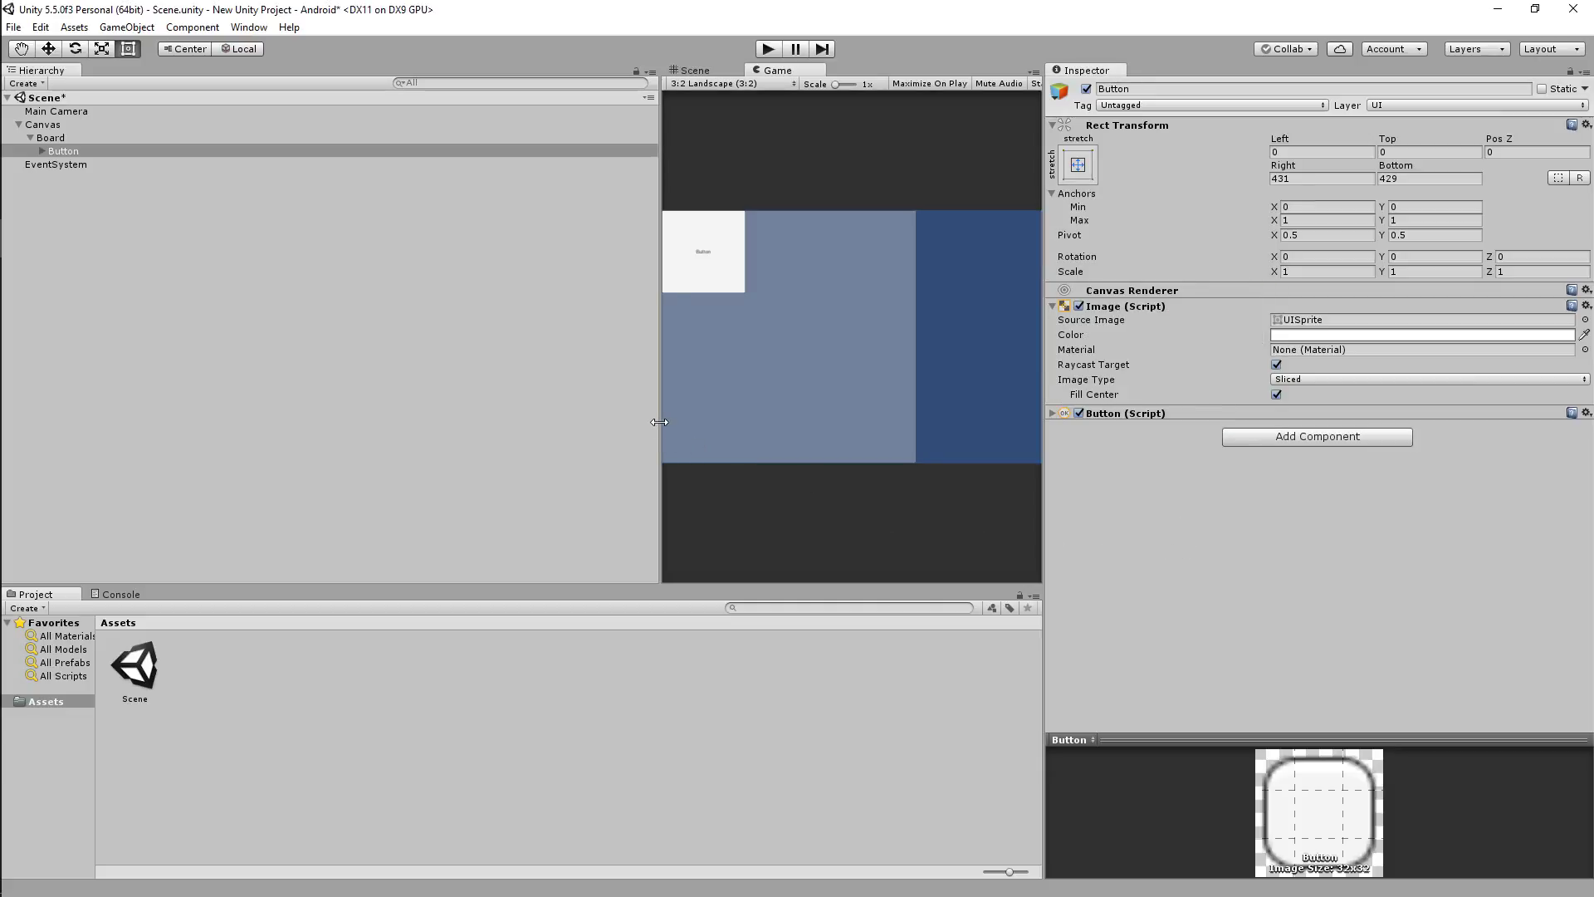
# - Add a second UI Button as a child of the Board panel
pyautogui.click(209, 151)
pyautogui.click(102, 136)
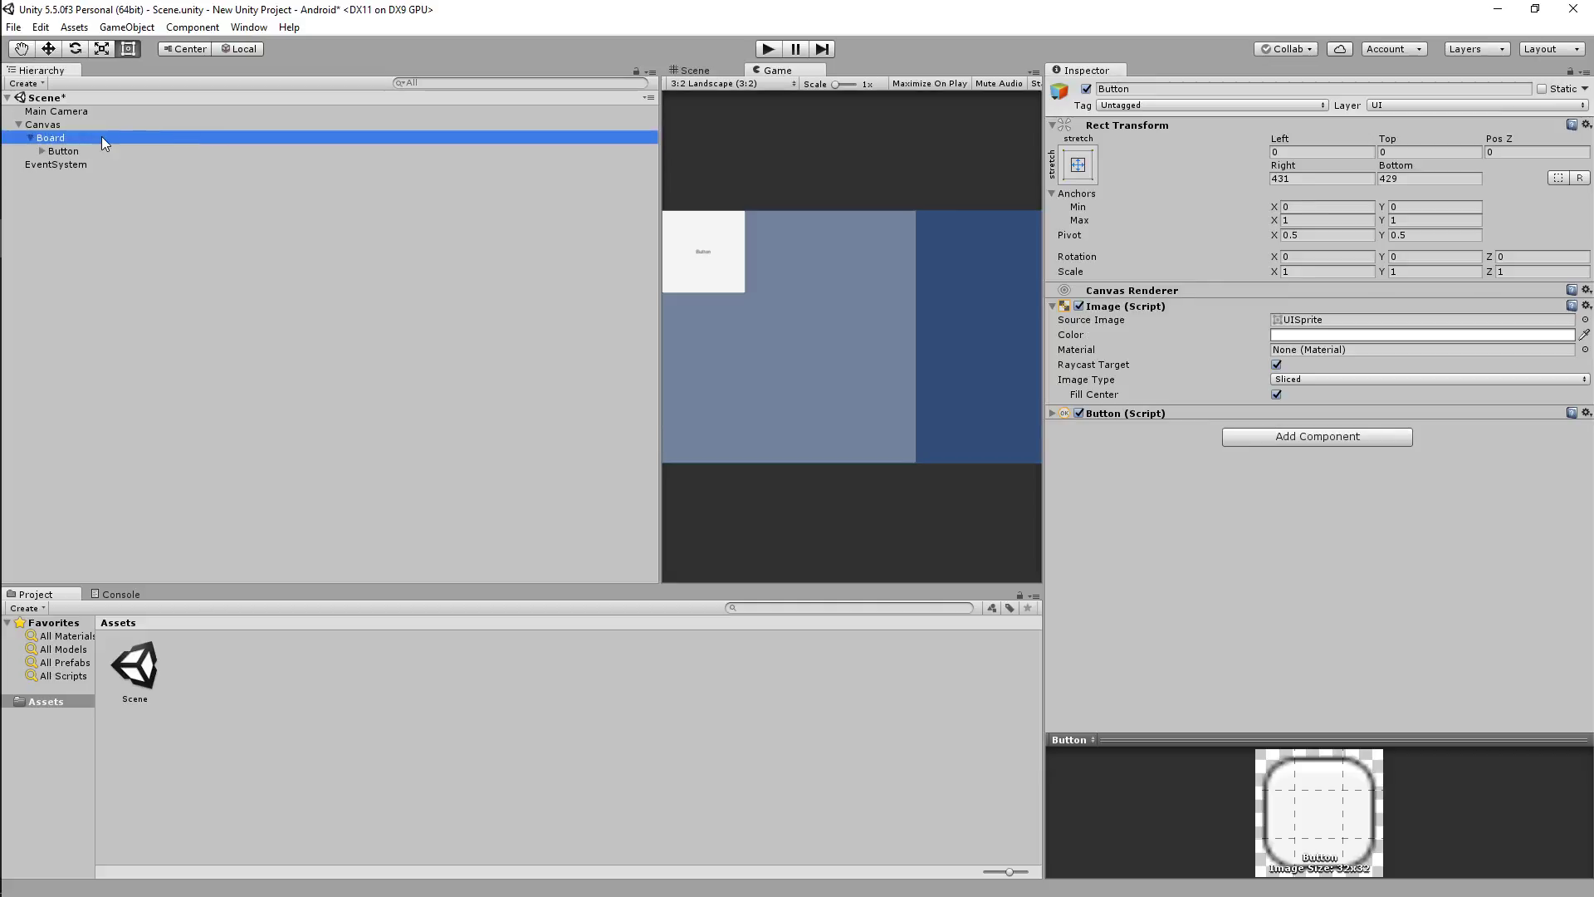
pyautogui.rightClick(98, 137)
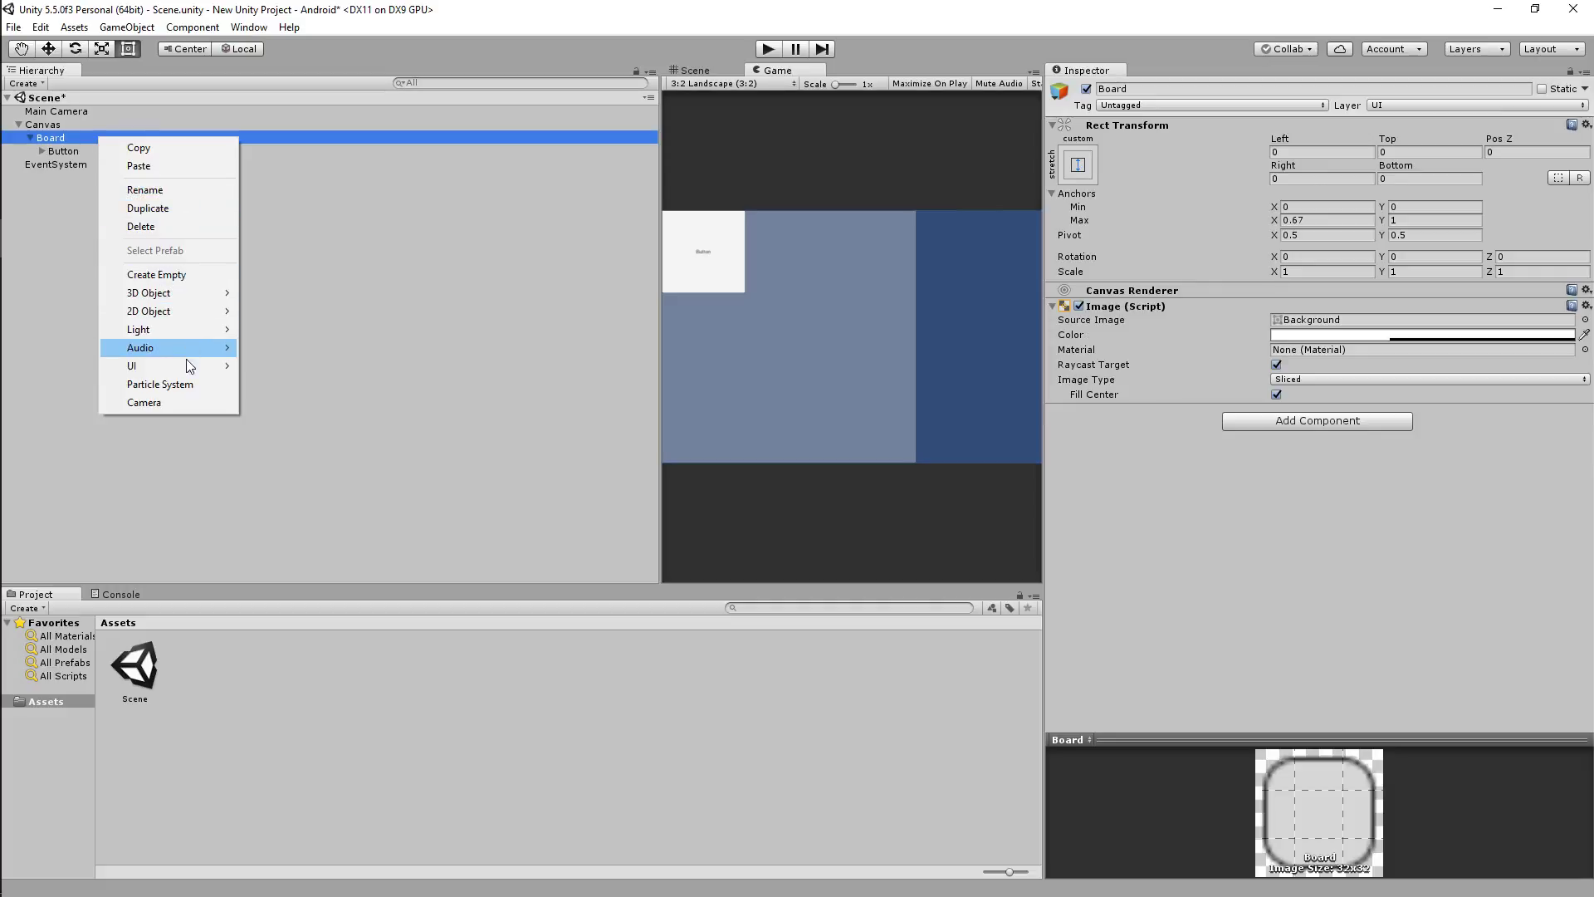
pyautogui.moveTo(187, 361)
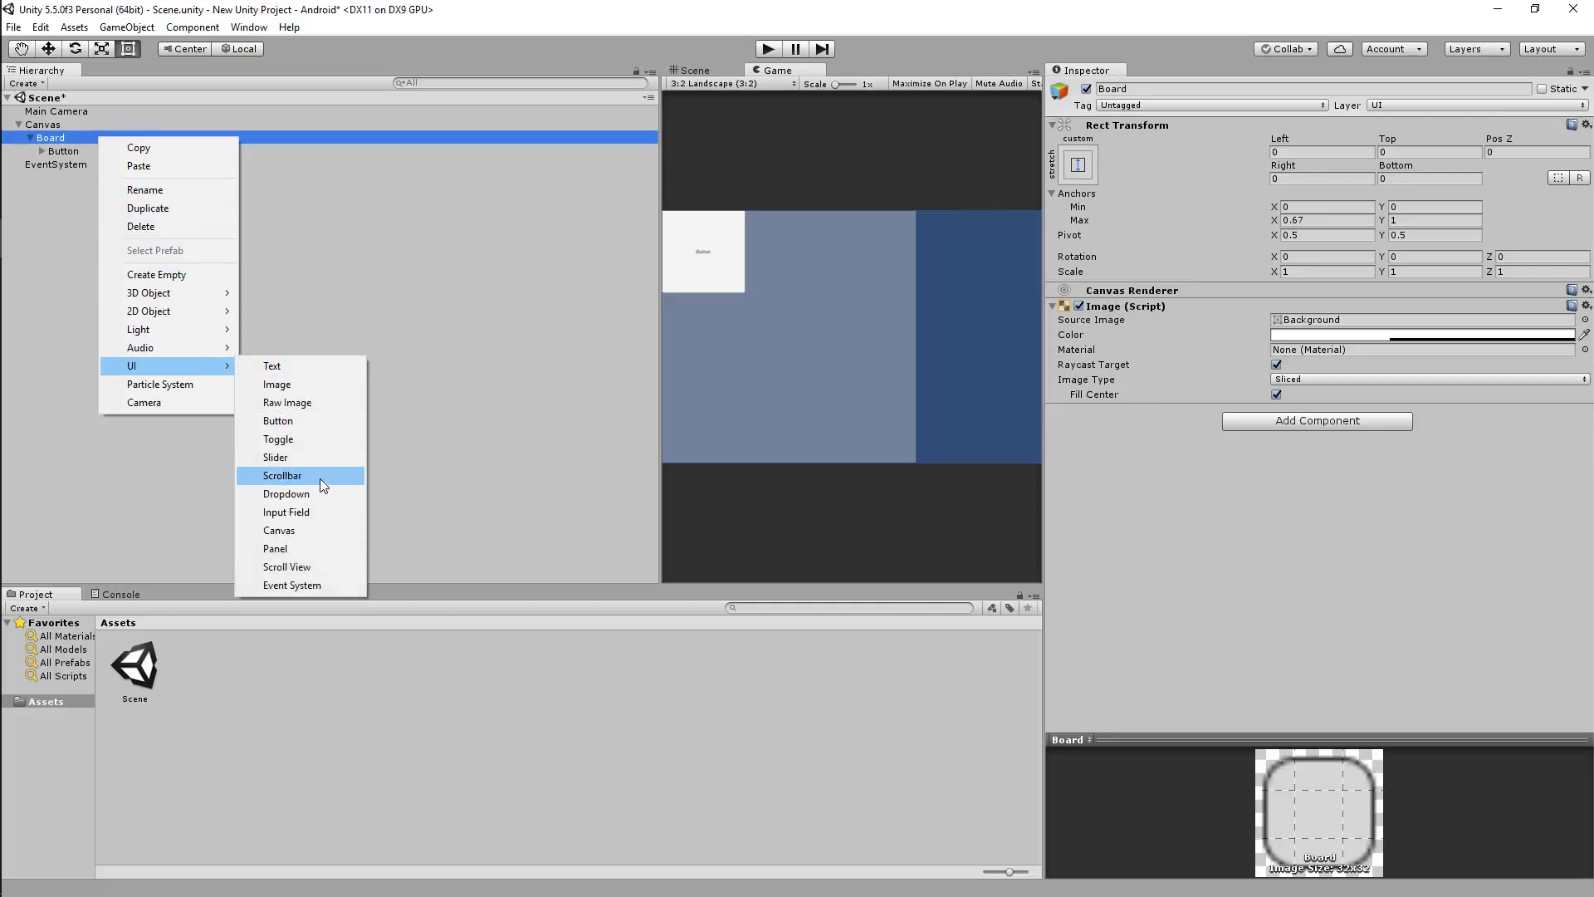
pyautogui.click(309, 422)
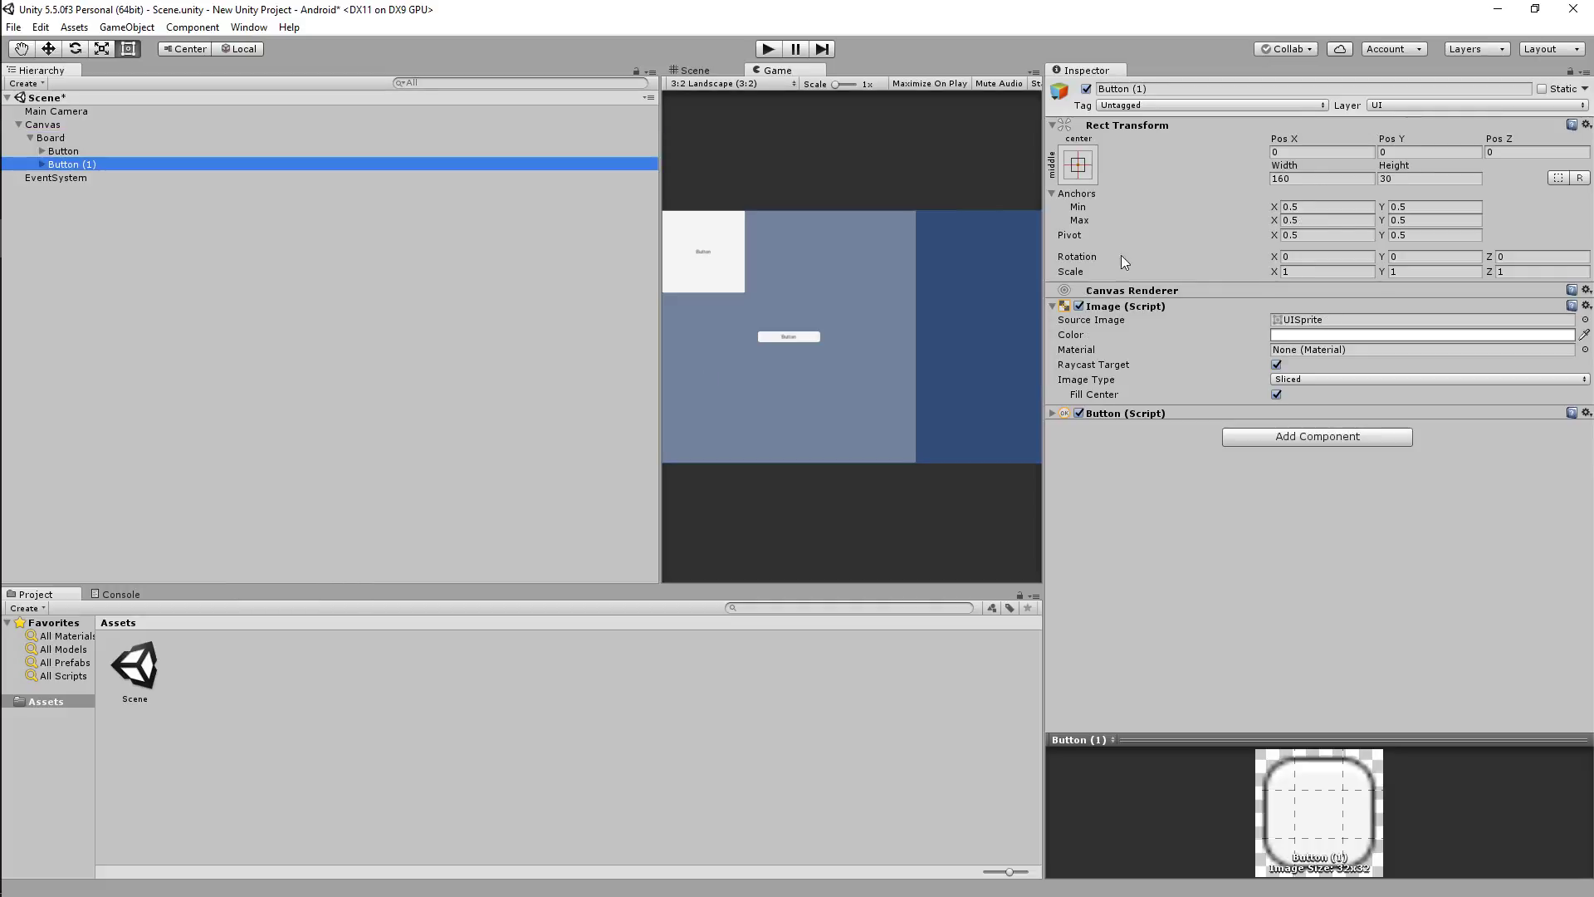
# - Set the second button's minimum X anchor to 0 and its maximum X anchor to 0.33
pyautogui.click(1311, 206)
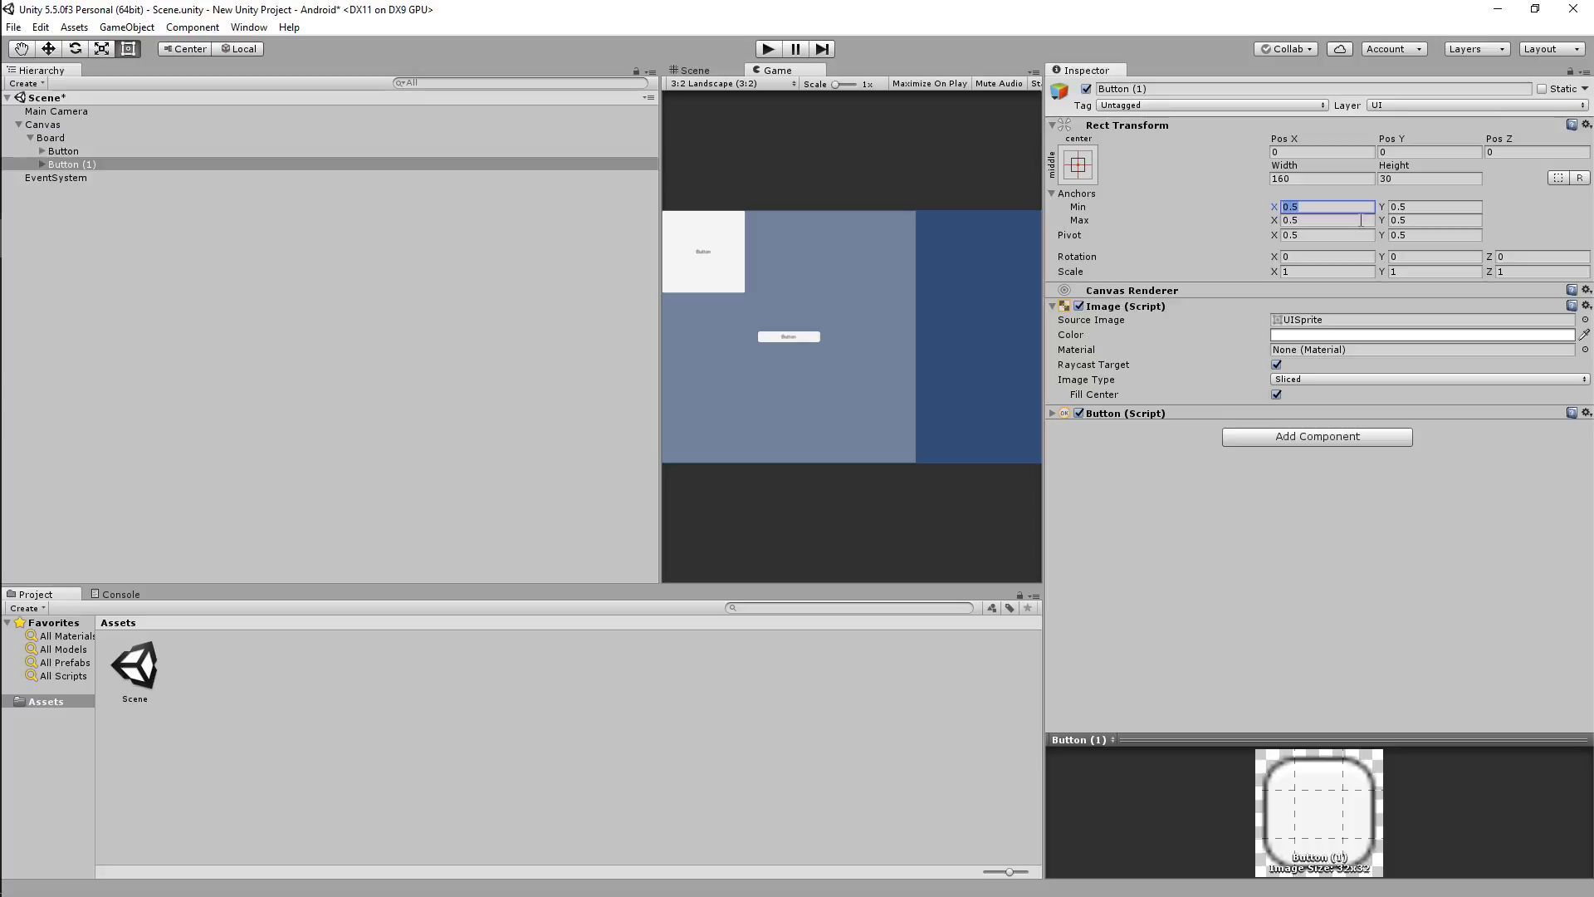
pyautogui.press('BackSpace')
pyautogui.click(1356, 220)
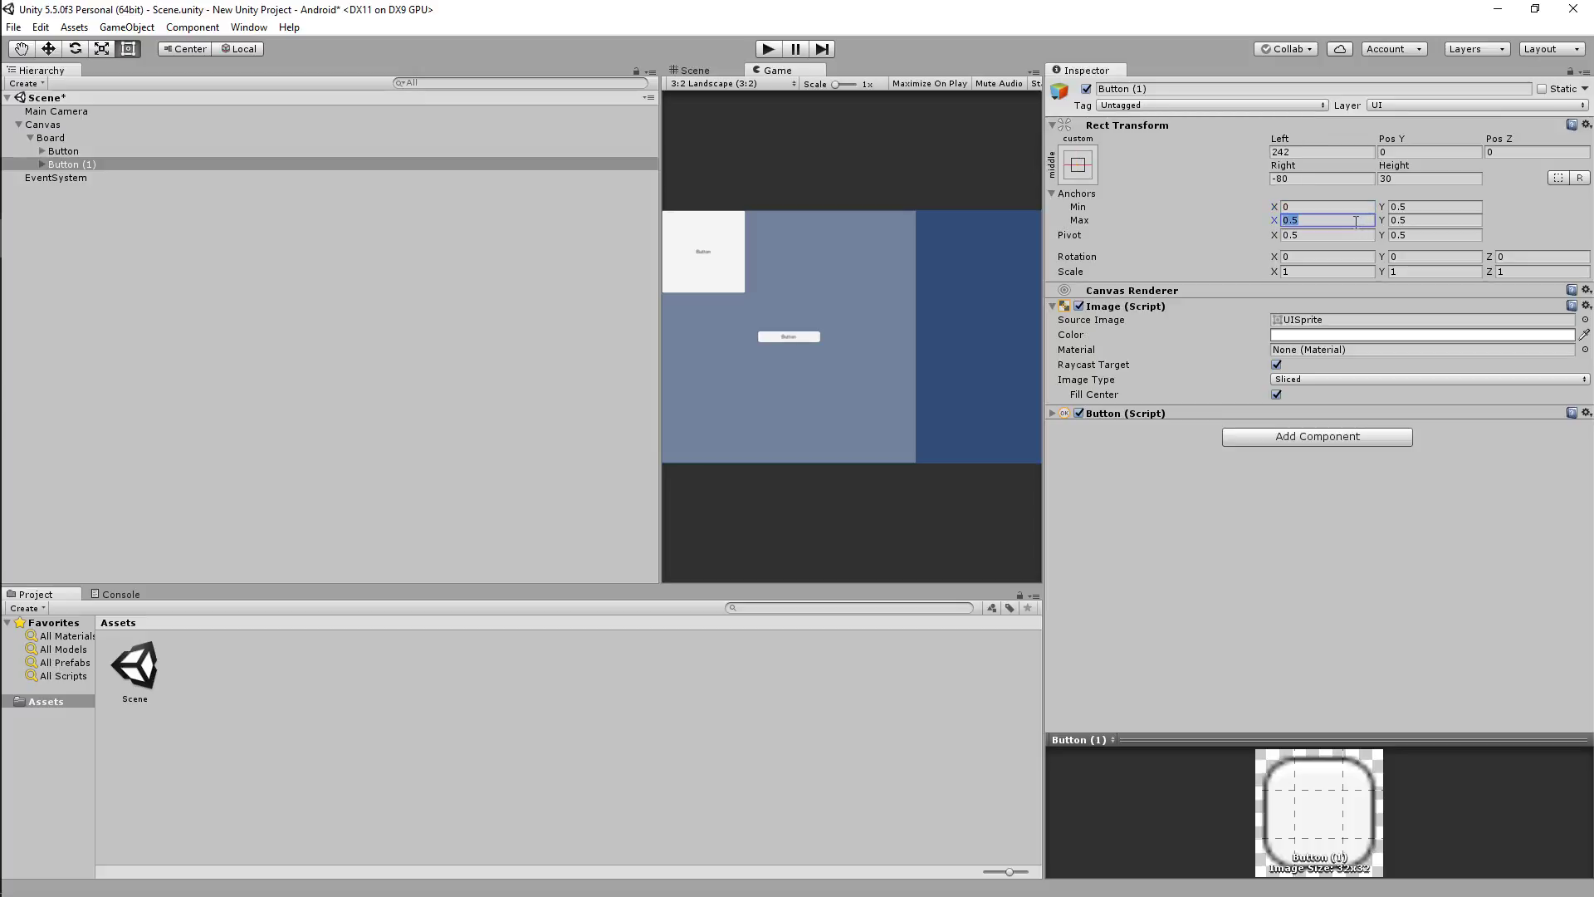
pyautogui.write('33')
pyautogui.write('.')
# - Set the second button's minimum Y anchor to 0.33 and its maximum Y anchor to 0.67
pyautogui.click(1427, 208)
pyautogui.write('.33')
pyautogui.click(1440, 219)
pyautogui.write('.')
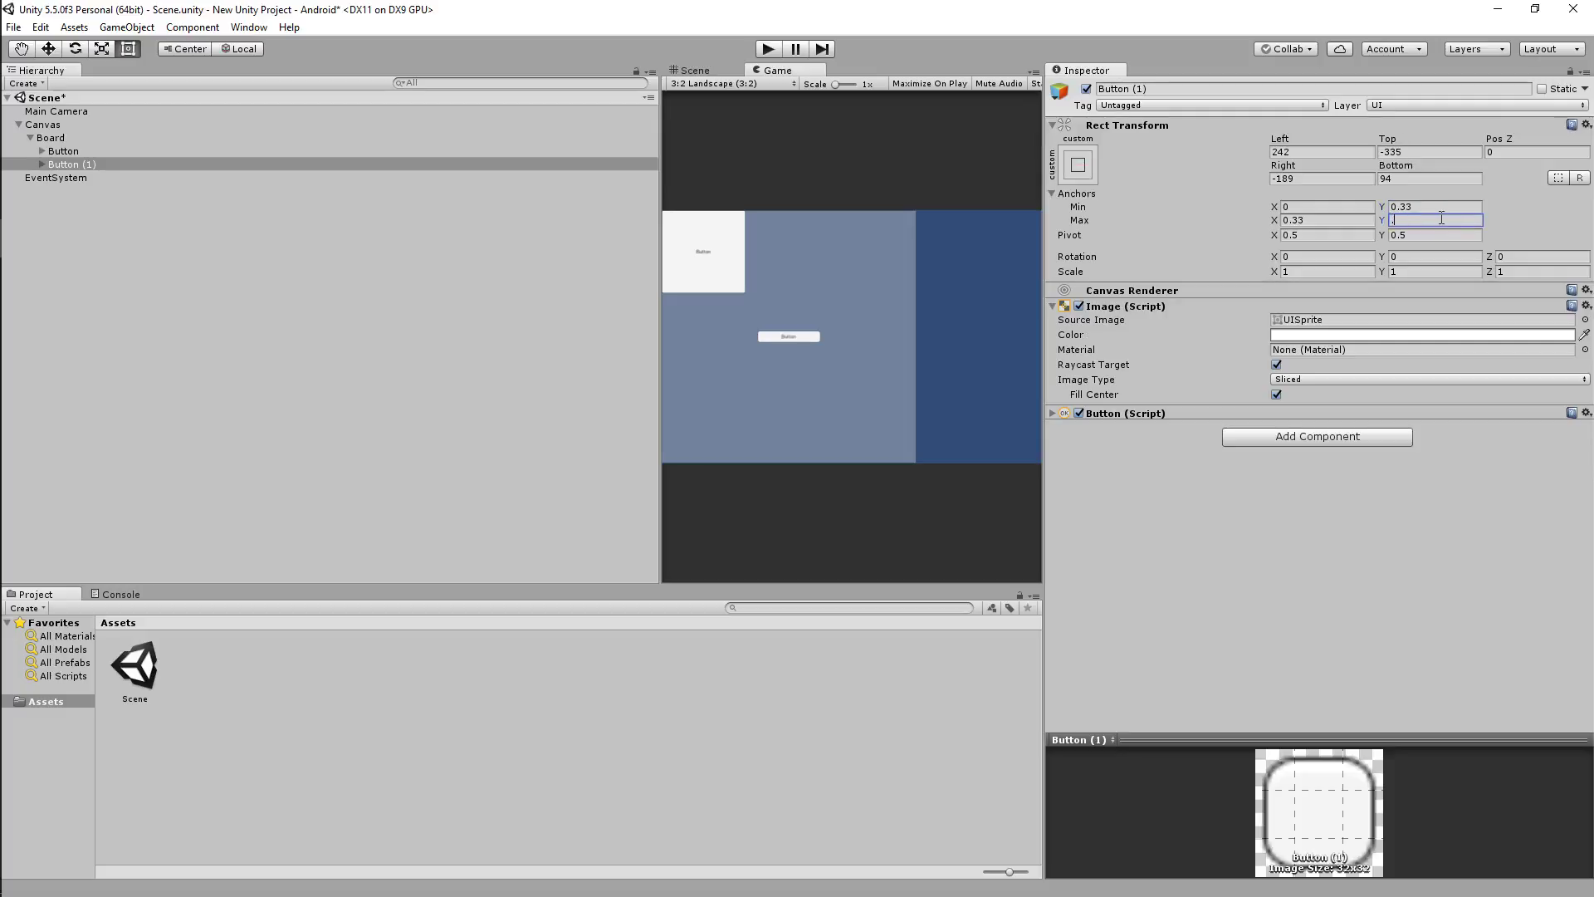
pyautogui.write('67')
pyautogui.click(1436, 196)
# - Set the second button's Bottom, Top, Left and Right offsets to 0
pyautogui.click(1422, 179)
pyautogui.write('0')
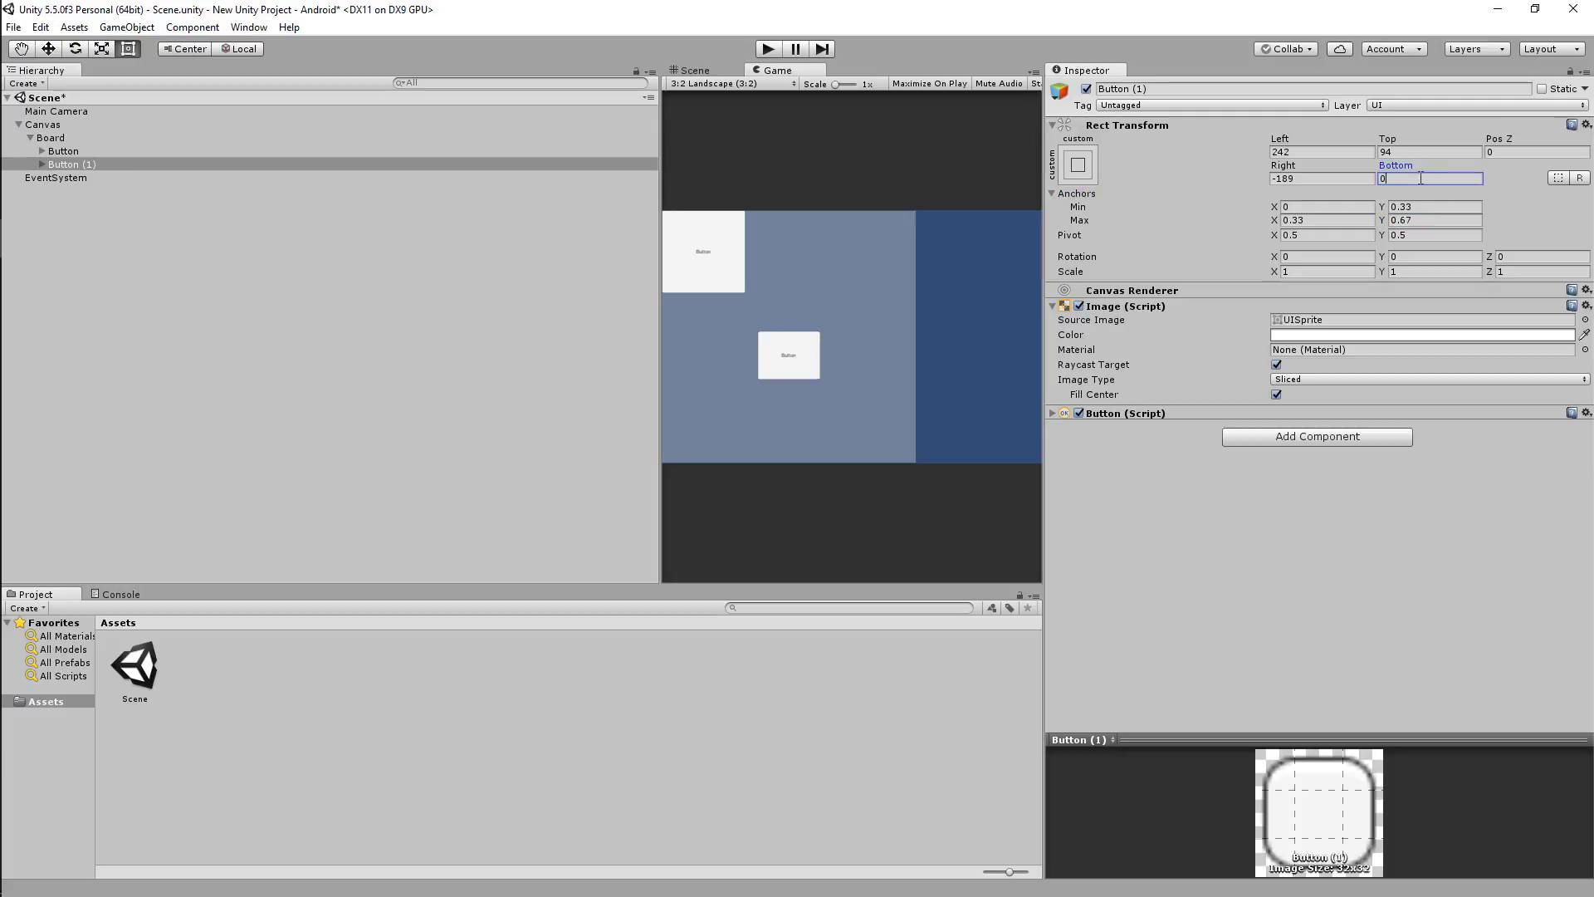
pyautogui.click(1421, 152)
pyautogui.write('0')
pyautogui.click(1327, 156)
pyautogui.write('0')
pyautogui.click(1326, 177)
pyautogui.write('0')
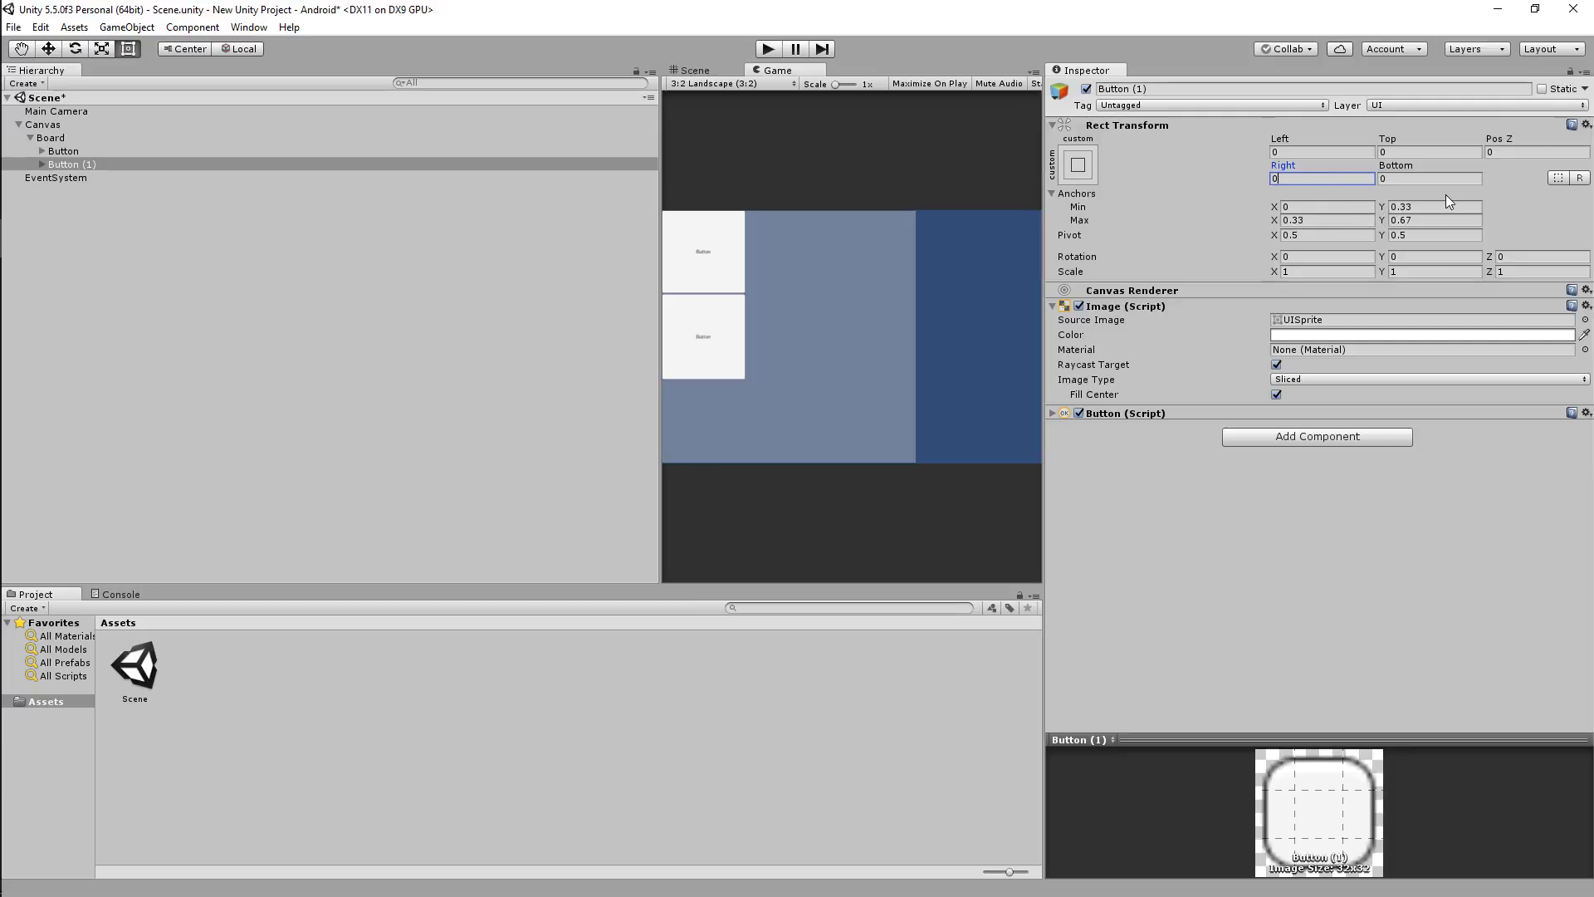
pyautogui.click(1432, 176)
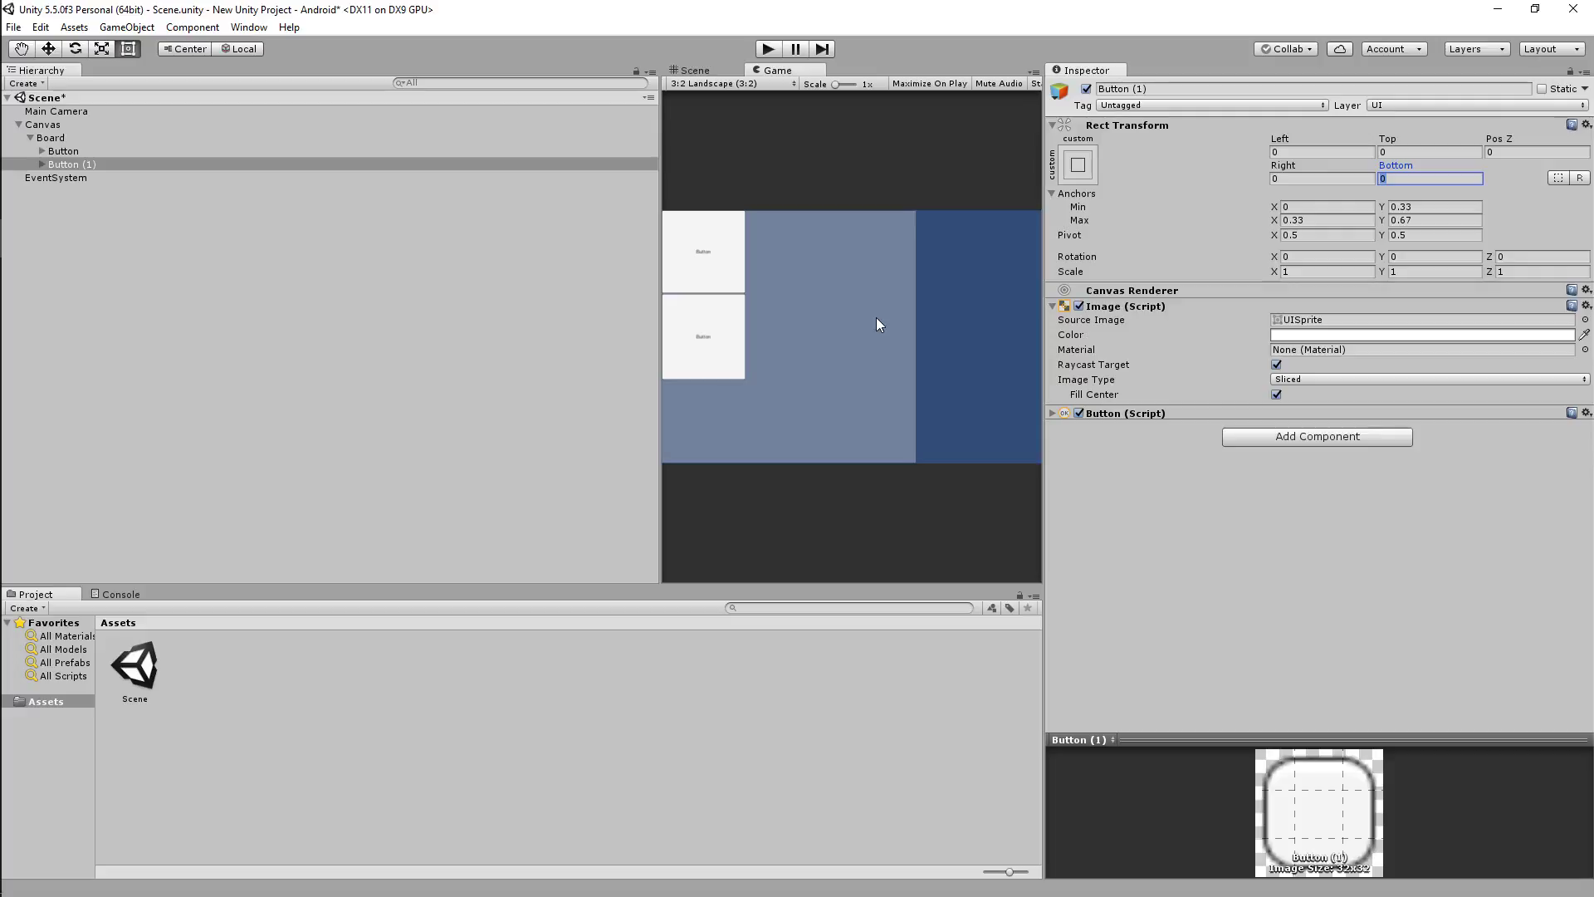
pyautogui.click(699, 363)
pyautogui.click(1437, 220)
pyautogui.click(1443, 206)
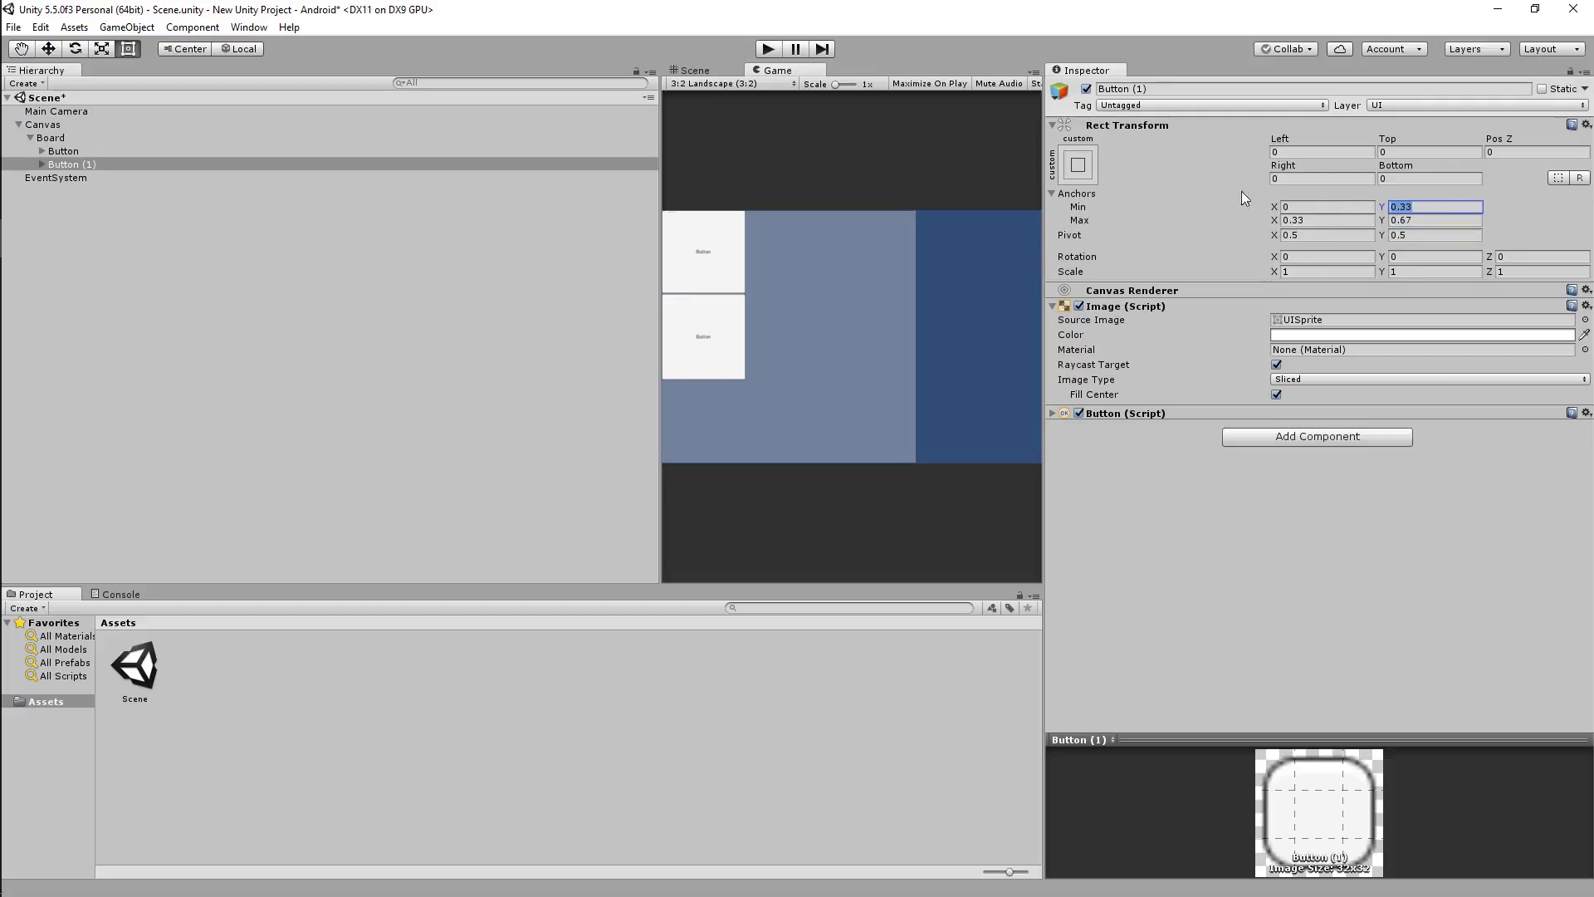
# - Apply the stretch-stretch anchor preset to the second button without changing its position
pyautogui.click(1060, 167)
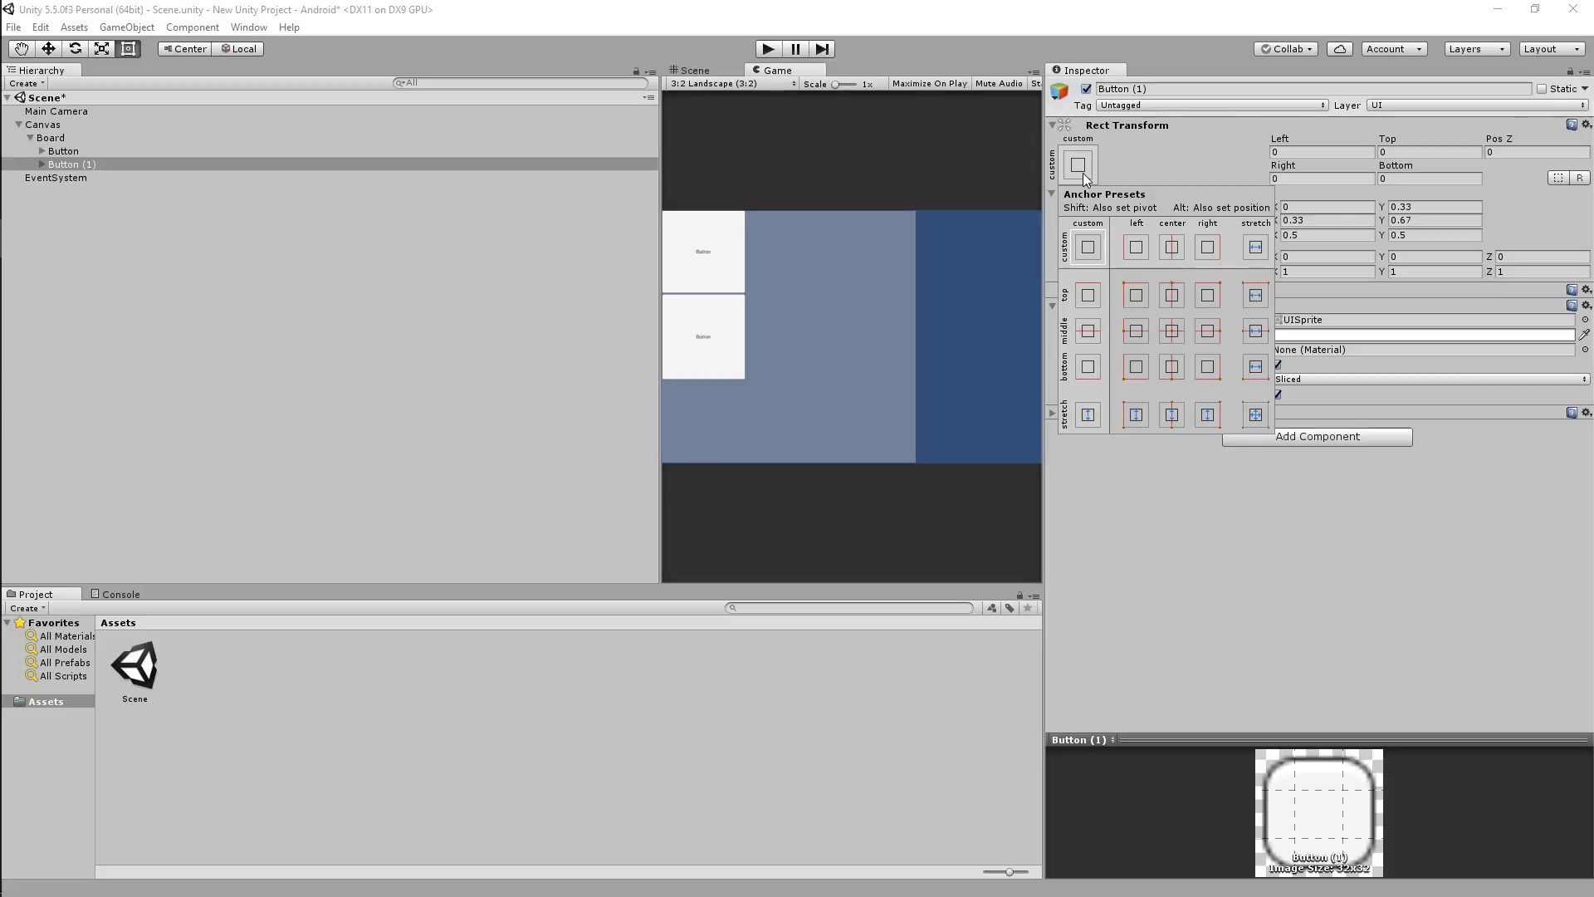
pyautogui.click(1257, 415)
pyautogui.click(1232, 526)
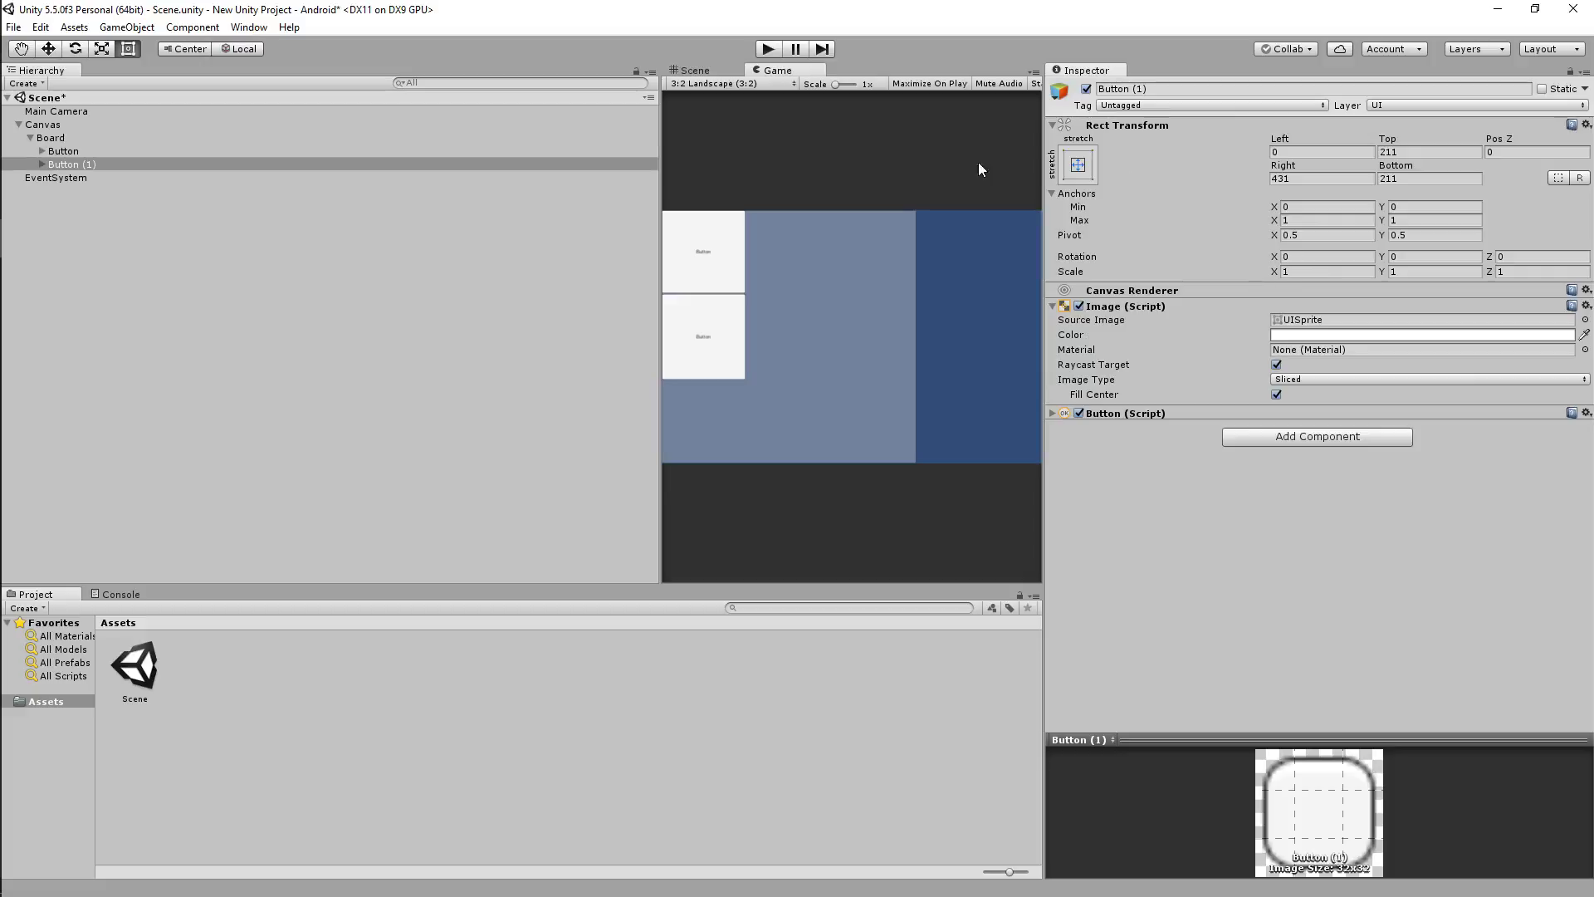
pyautogui.click(1077, 167)
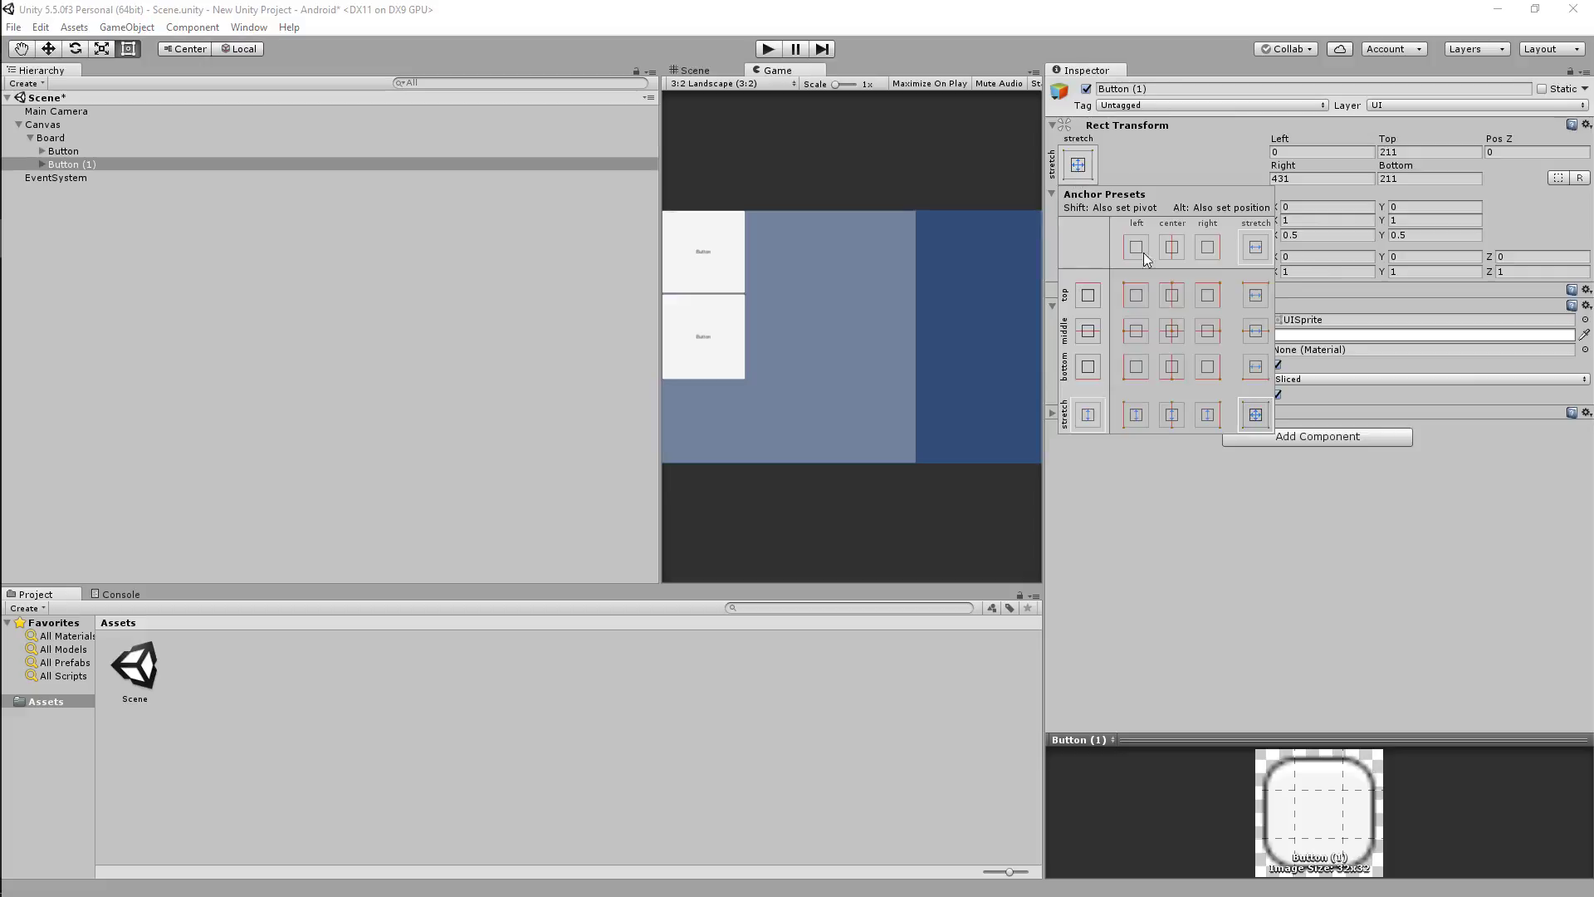
pyautogui.click(1400, 529)
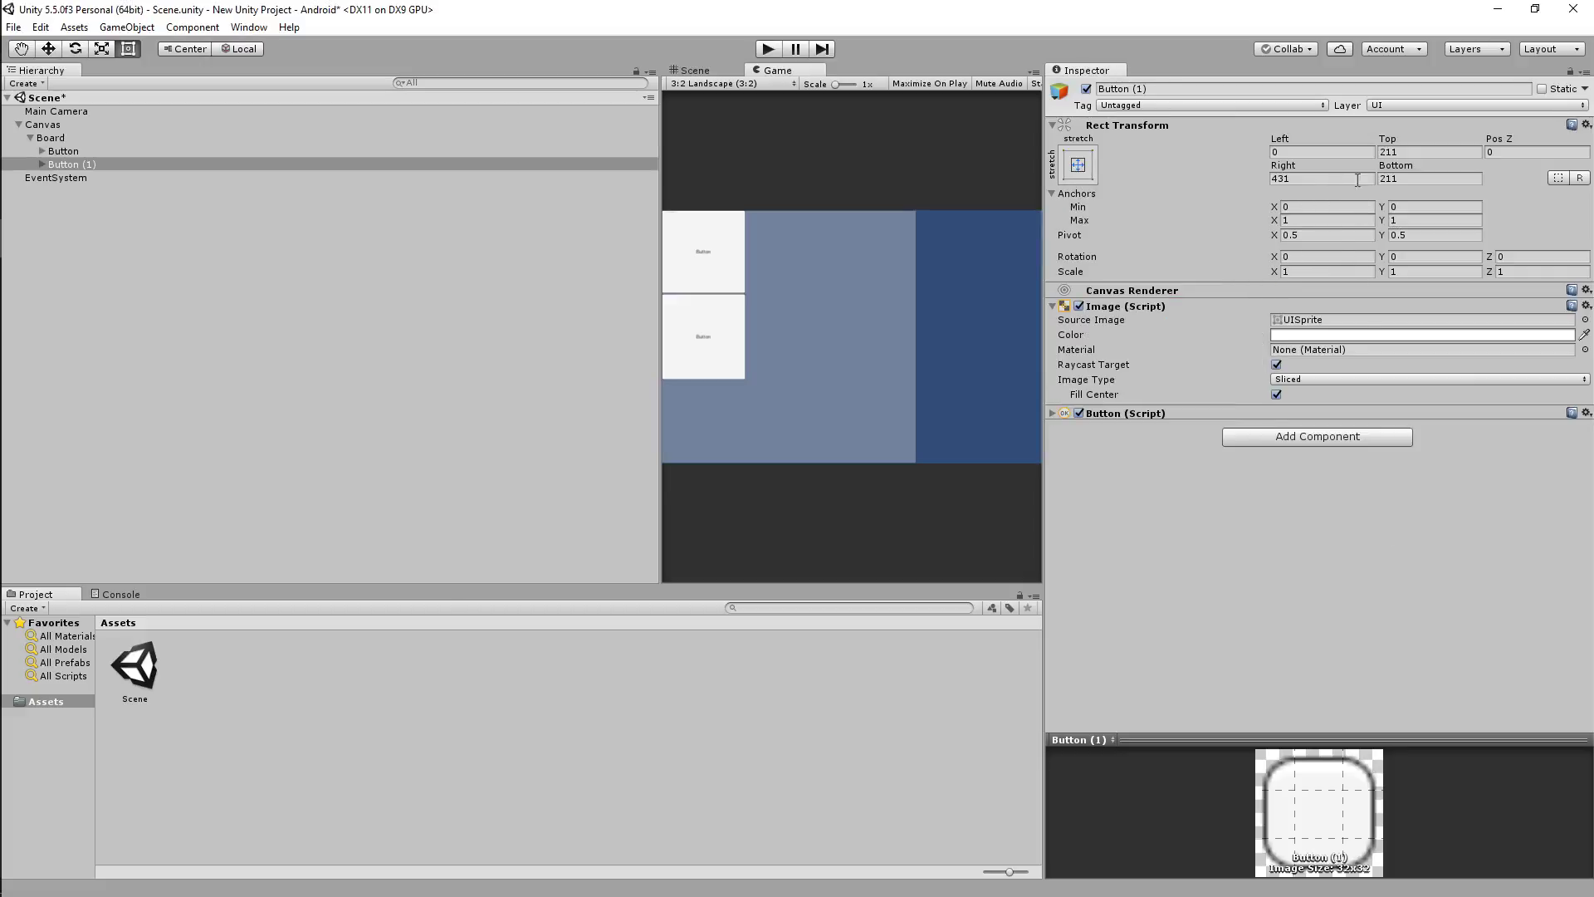
pyautogui.click(1326, 210)
pyautogui.click(1321, 220)
pyautogui.click(1422, 223)
pyautogui.click(1081, 167)
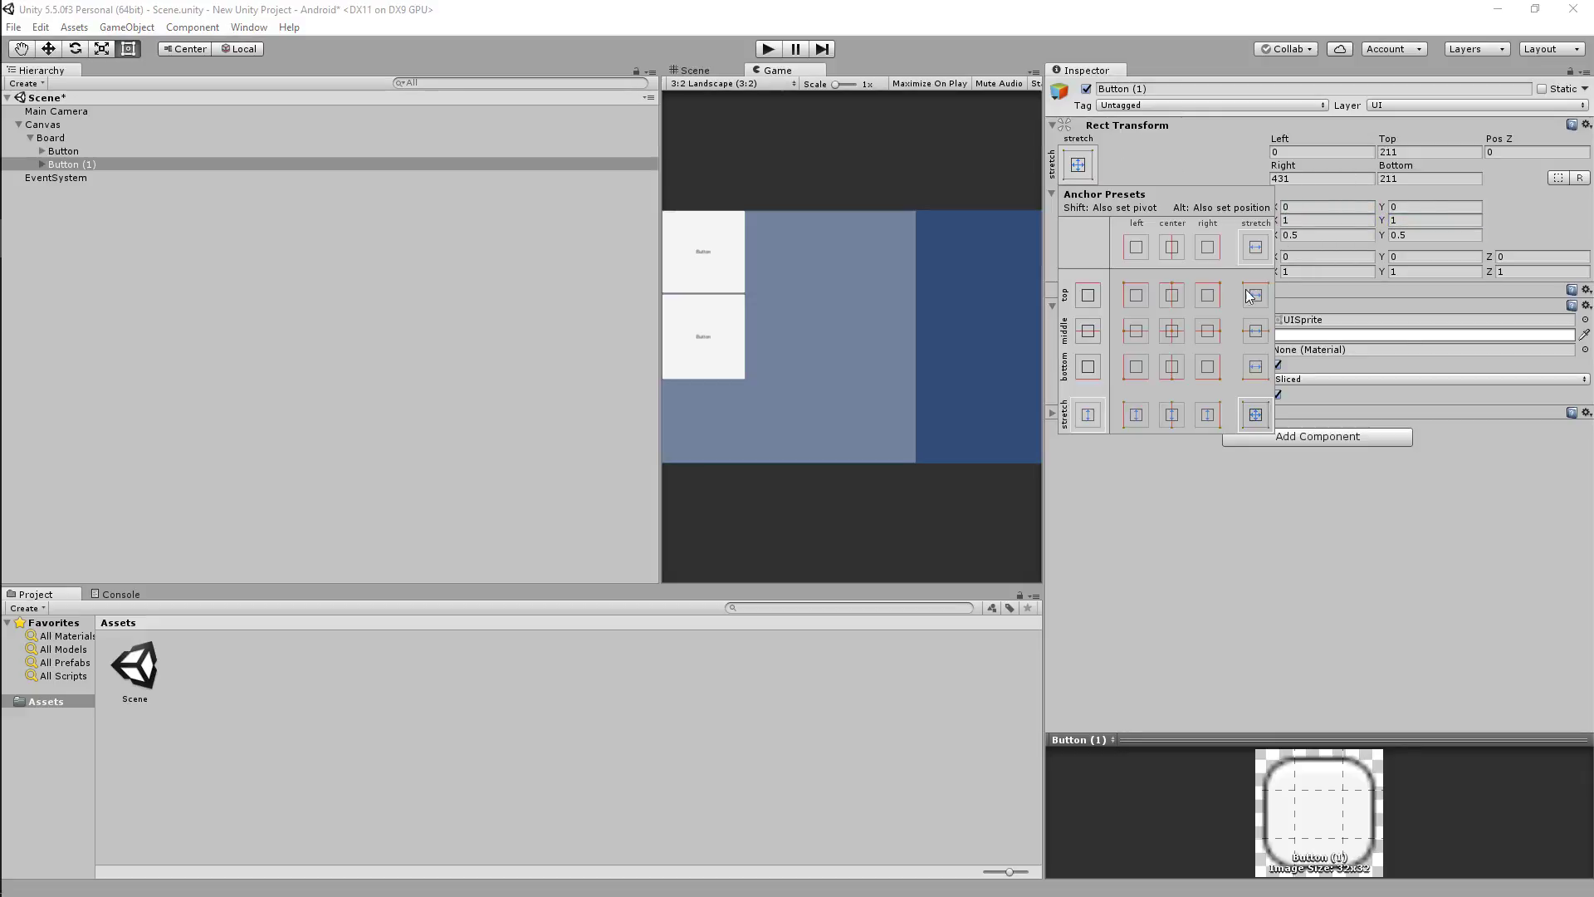
pyautogui.click(1207, 141)
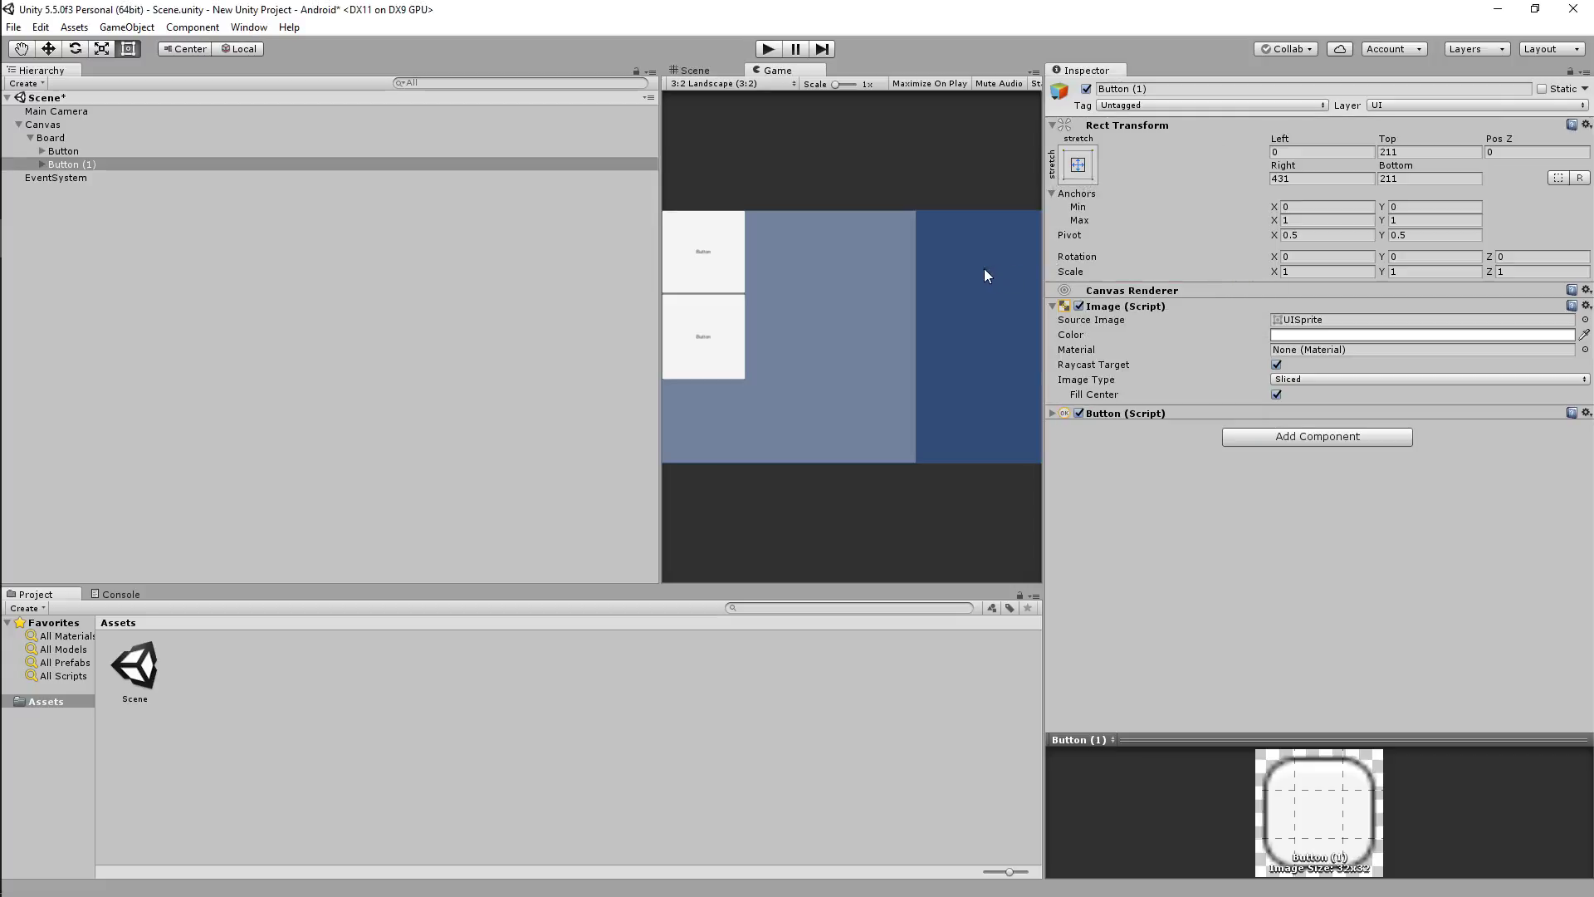
# - Compare the placement of the two buttons on the Board in the Scene view and the Game view
pyautogui.click(689, 71)
pyautogui.click(758, 72)
pyautogui.click(704, 73)
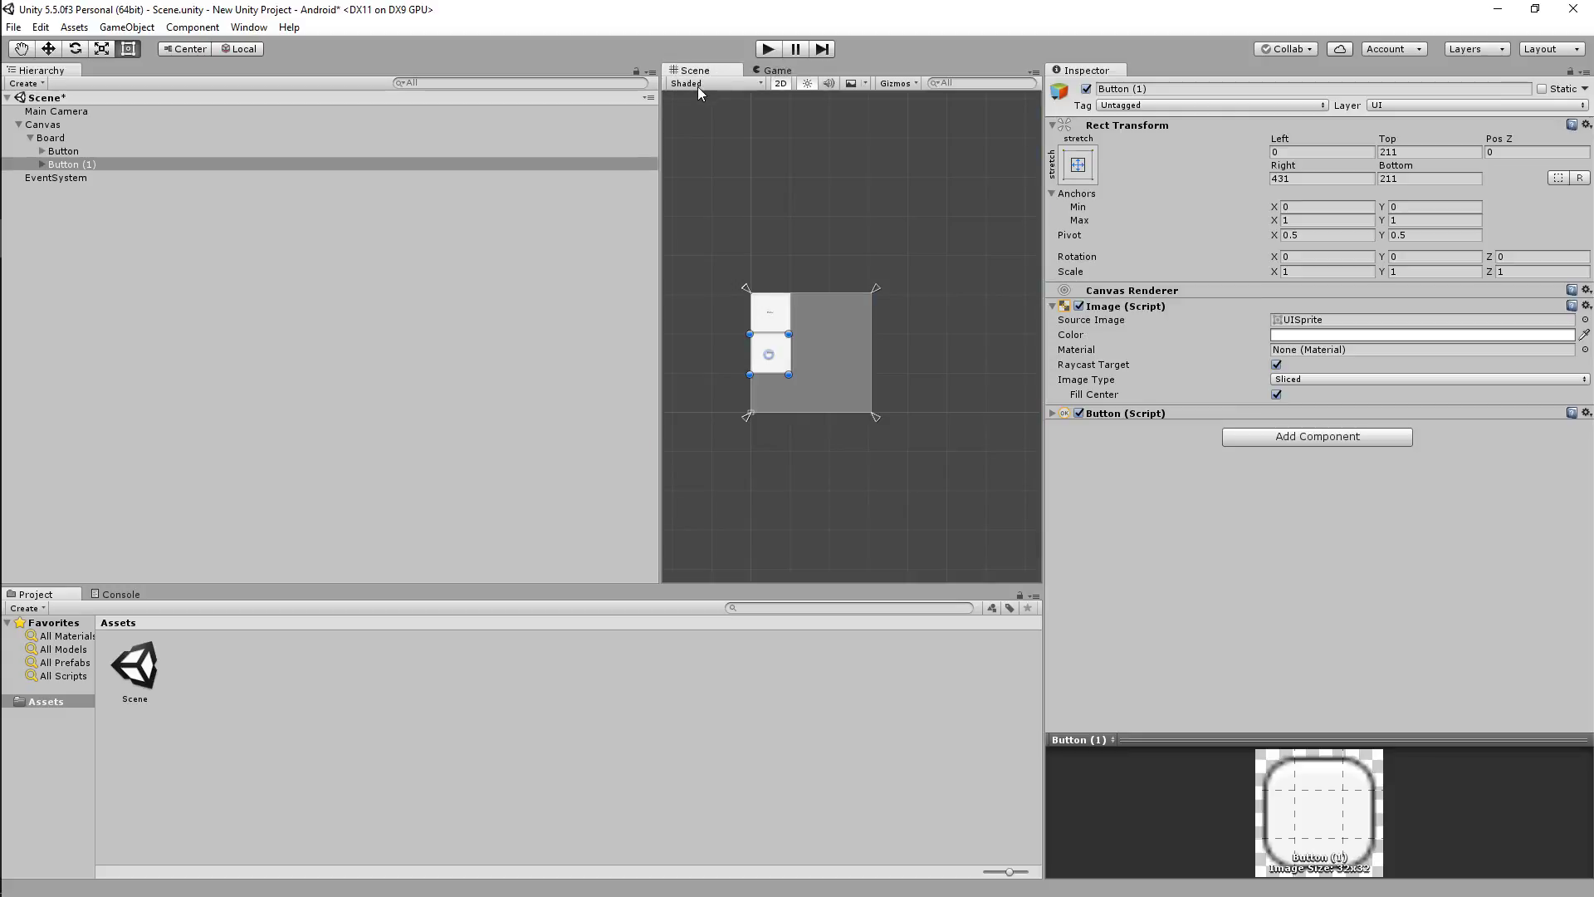
pyautogui.click(759, 71)
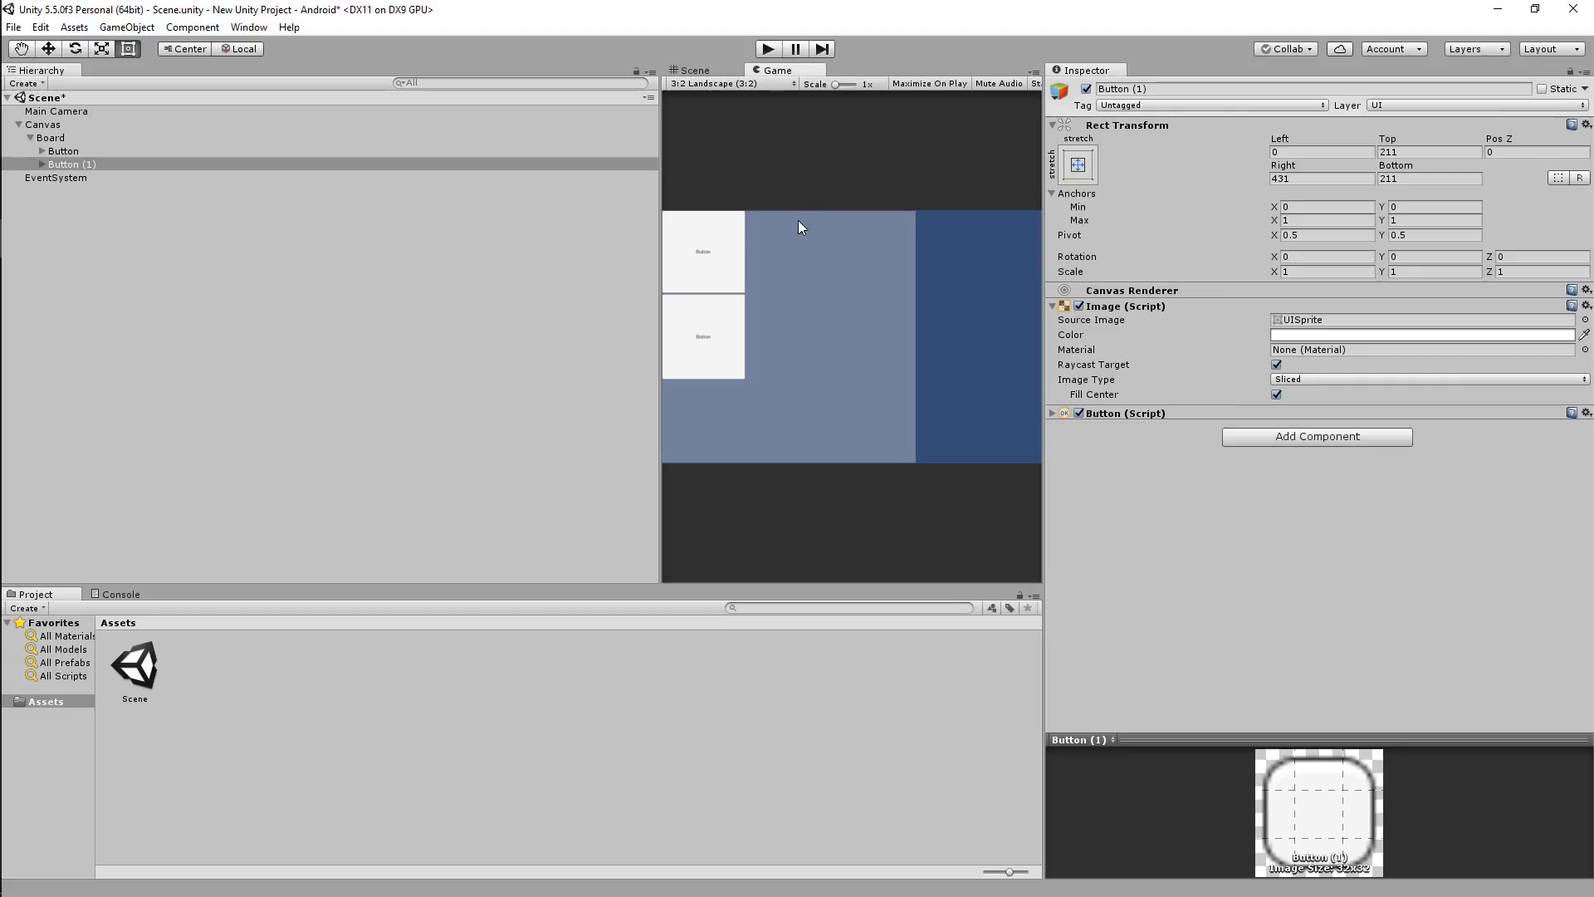
pyautogui.click(1051, 307)
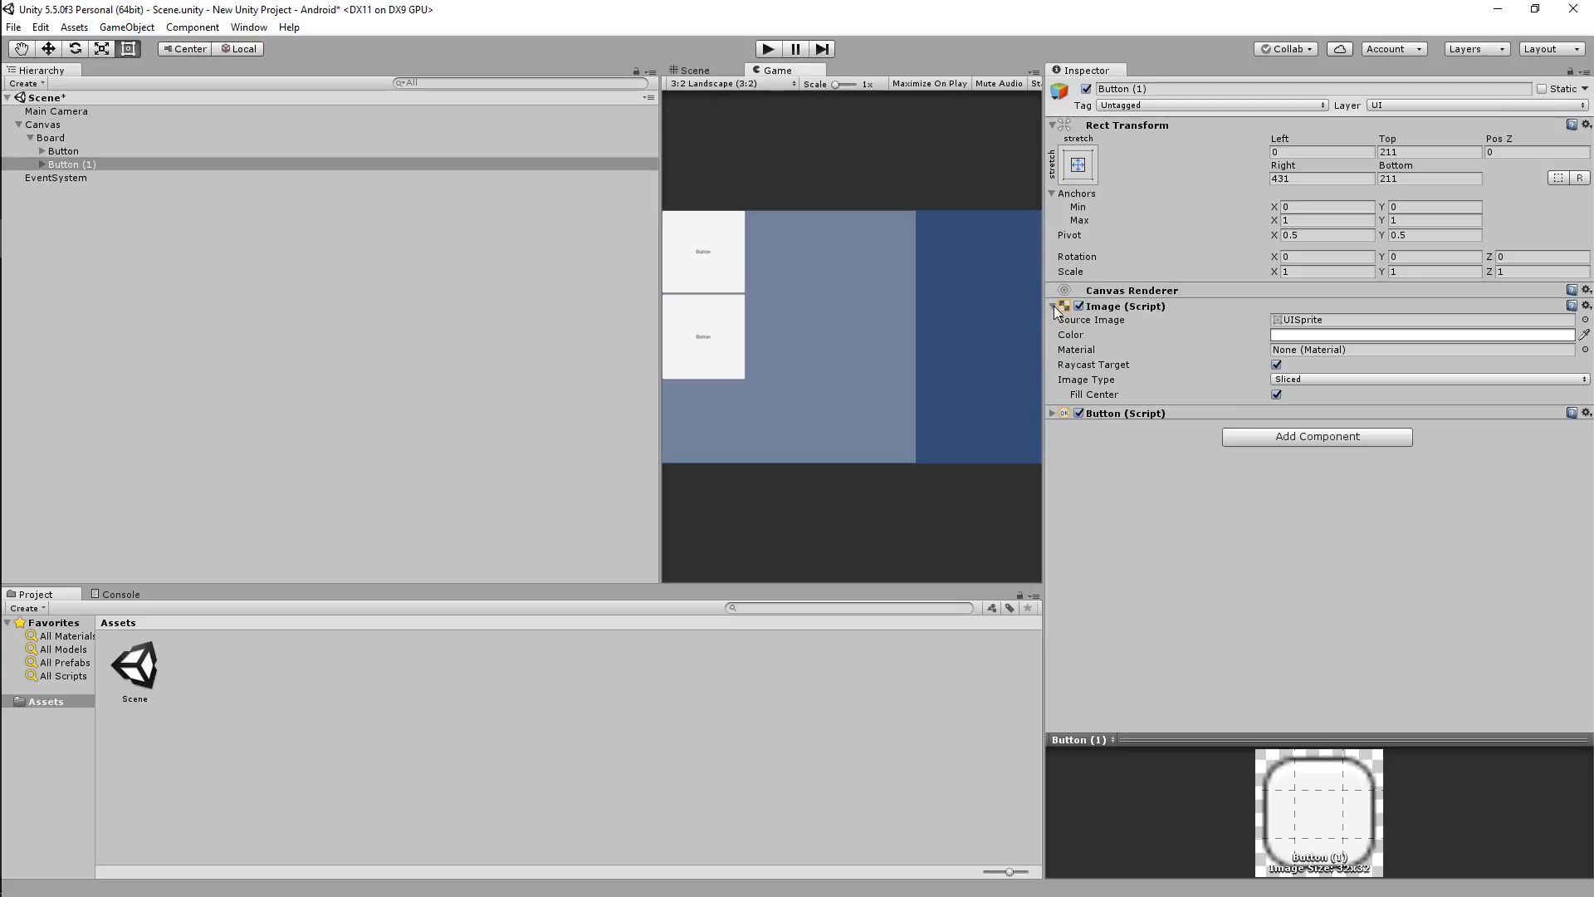